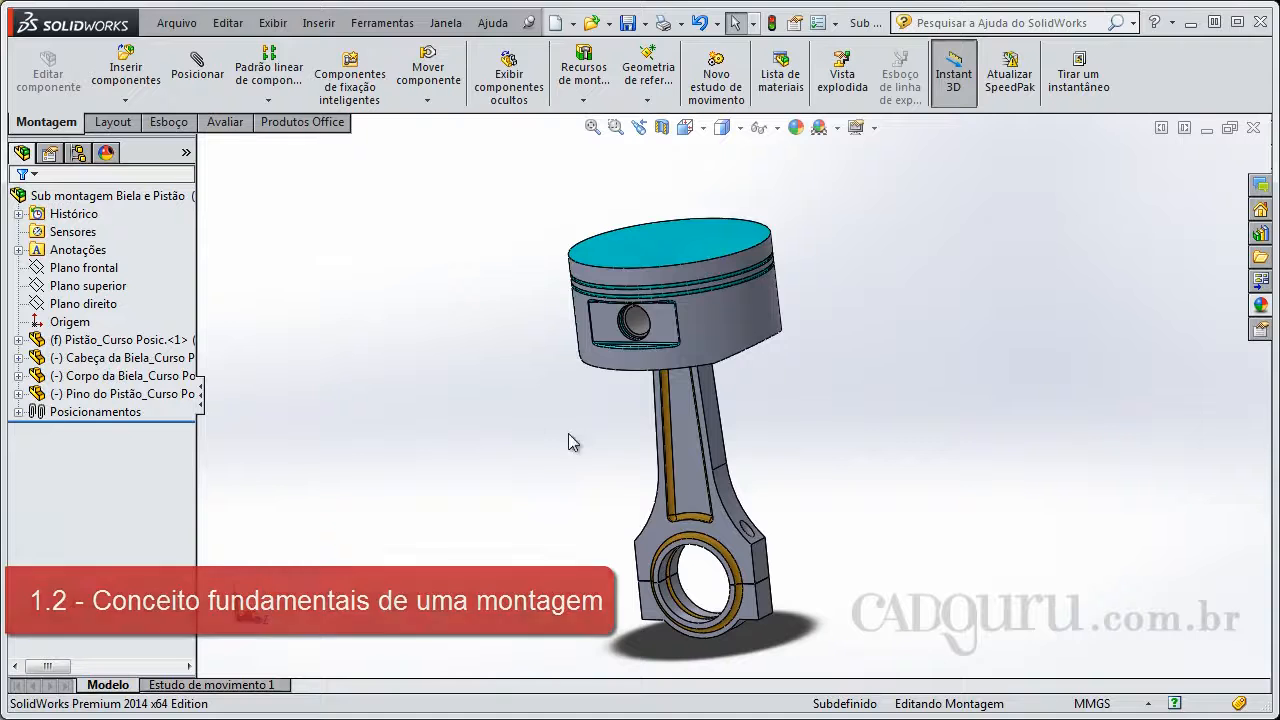
- Examine the piston and connecting rod assembly from several slightly different angles
mouse_move(571, 443)
middle_mouse_down()
mouse_move(497, 449)
mouse_move(578, 429)
middle_mouse_up()
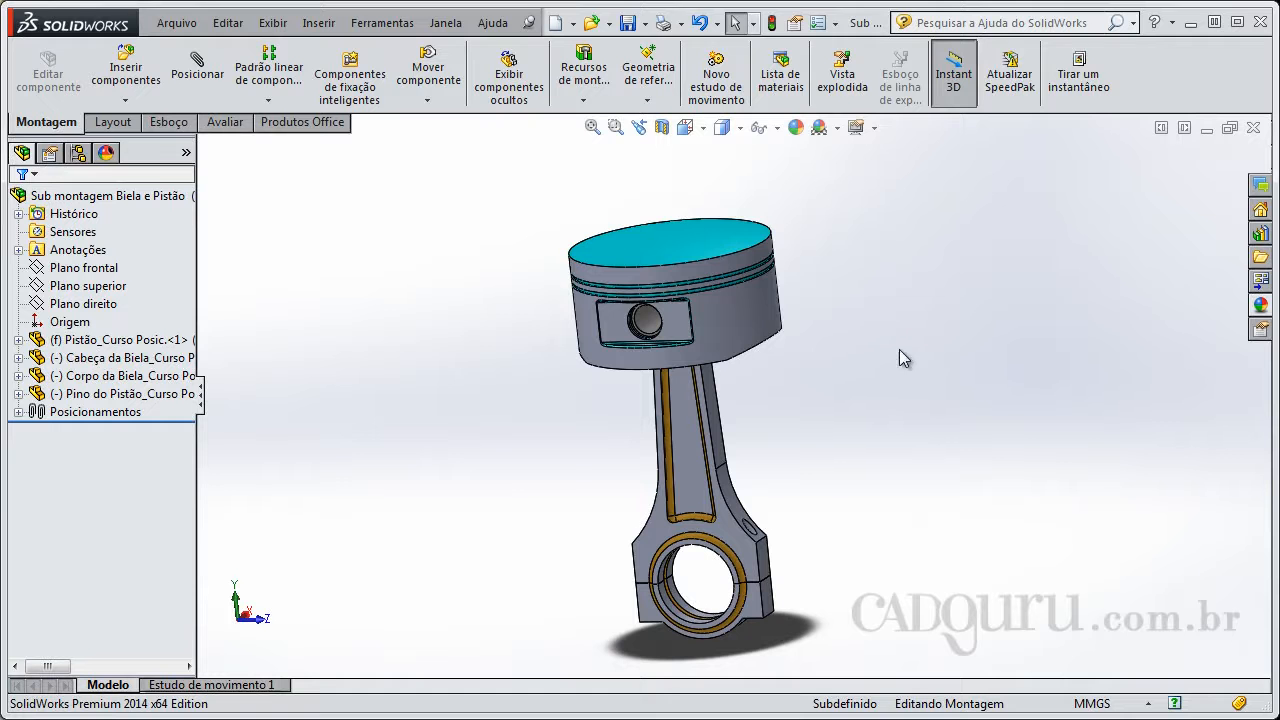
mouse_move(877, 377)
middle_mouse_down()
mouse_move(866, 386)
mouse_move(888, 395)
middle_mouse_up()
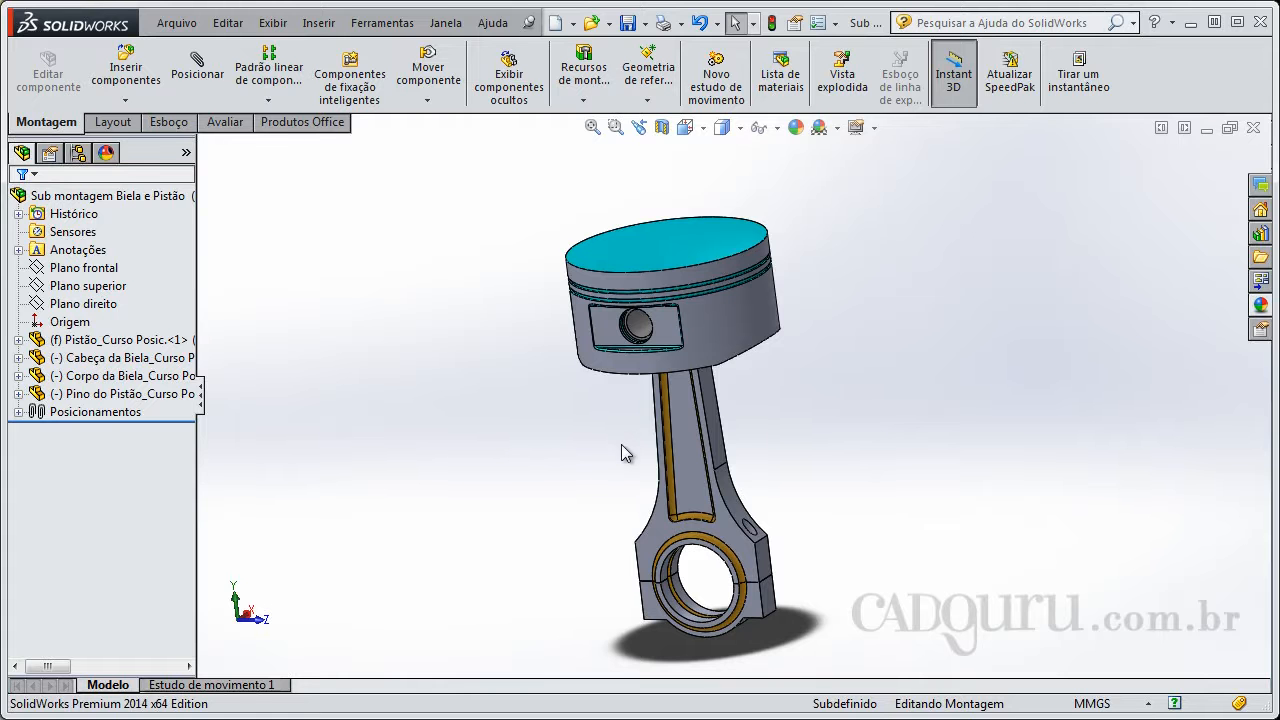
mouse_move(618, 432)
middle_mouse_down()
mouse_move(621, 453)
mouse_move(640, 429)
mouse_move(589, 434)
mouse_move(611, 451)
middle_mouse_up()
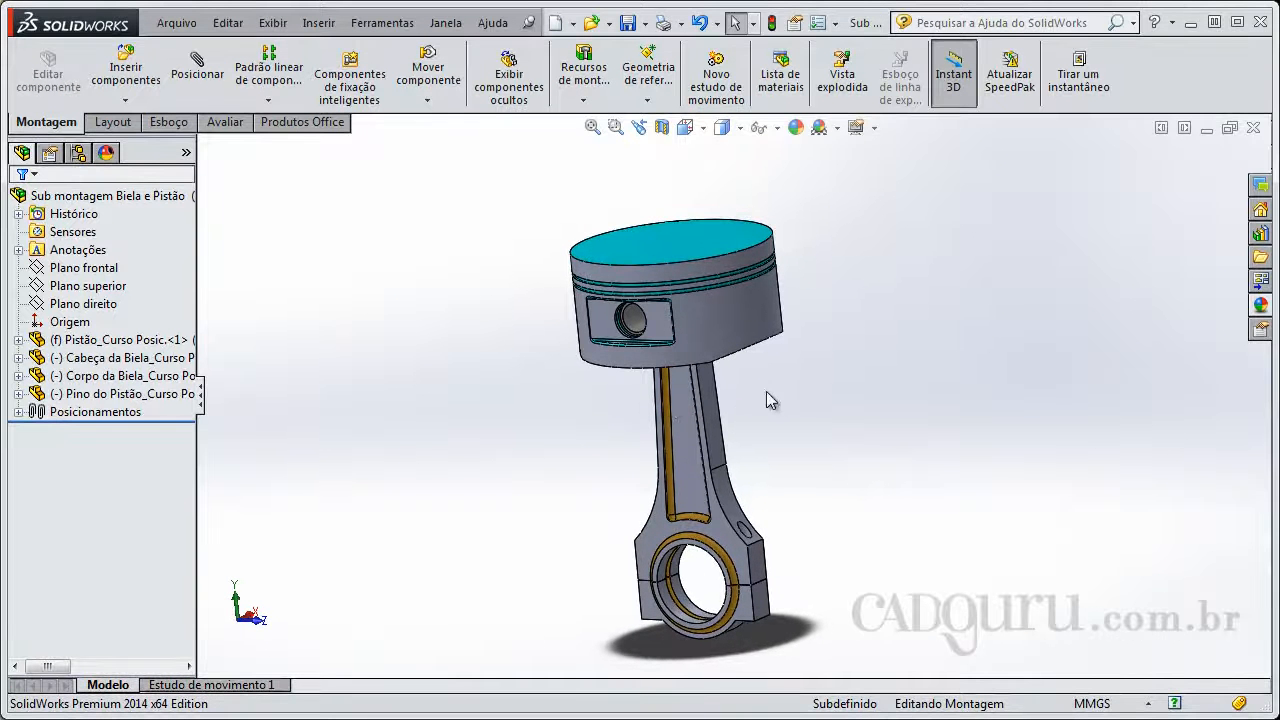
middle_click_drag(774, 404, 792, 380)
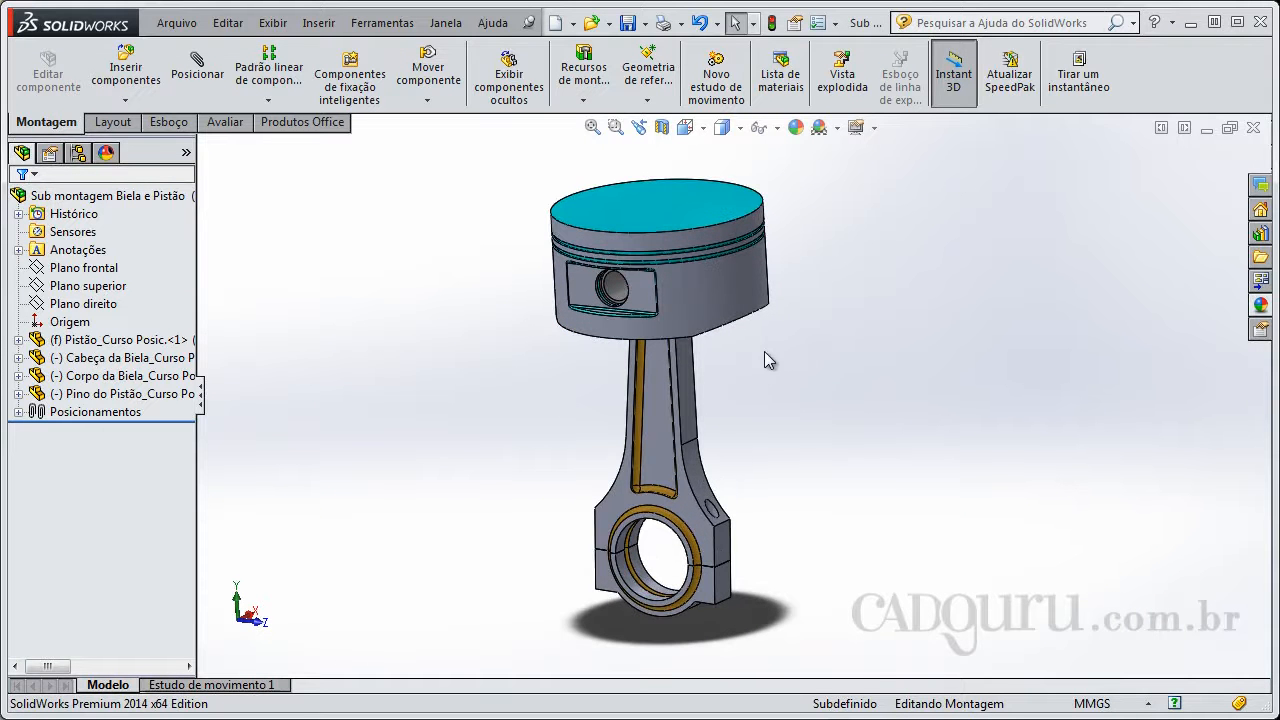
mouse_move(785, 362)
middle_mouse_down()
mouse_move(820, 368)
mouse_move(774, 346)
mouse_move(772, 358)
middle_mouse_up()
middle_click_drag(557, 434, 607, 468)
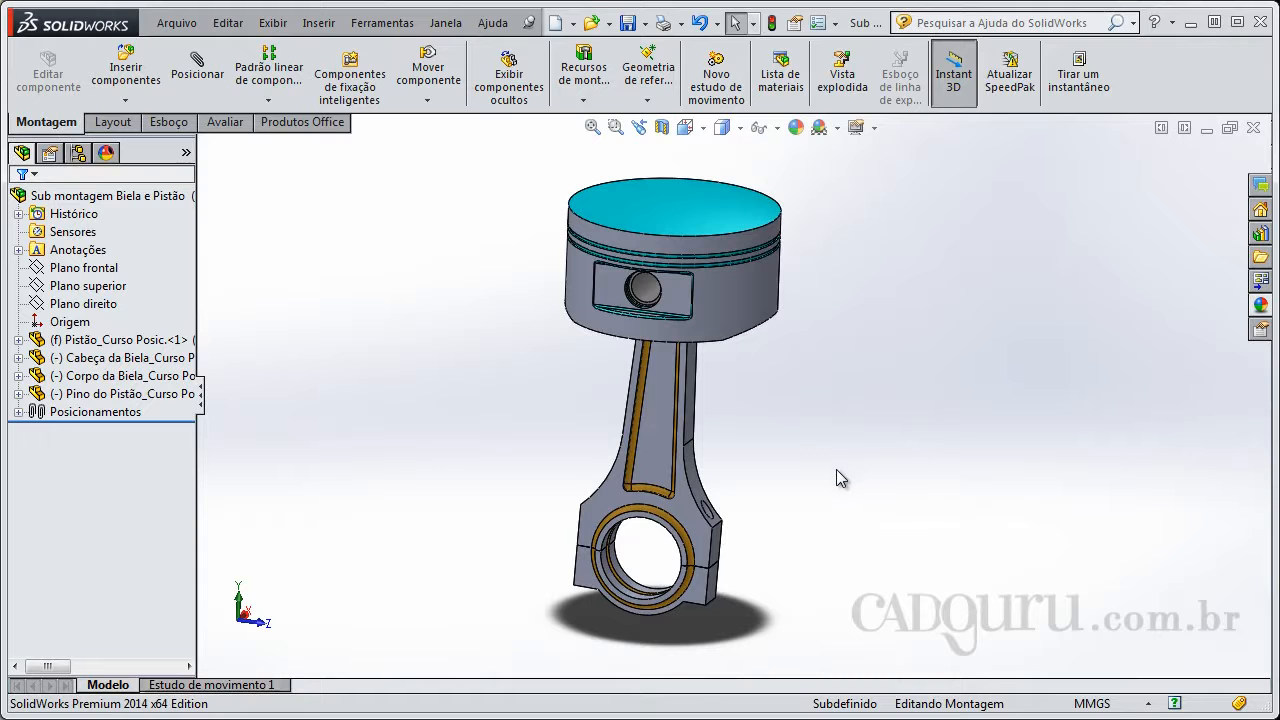
middle_click_drag(835, 469, 779, 396)
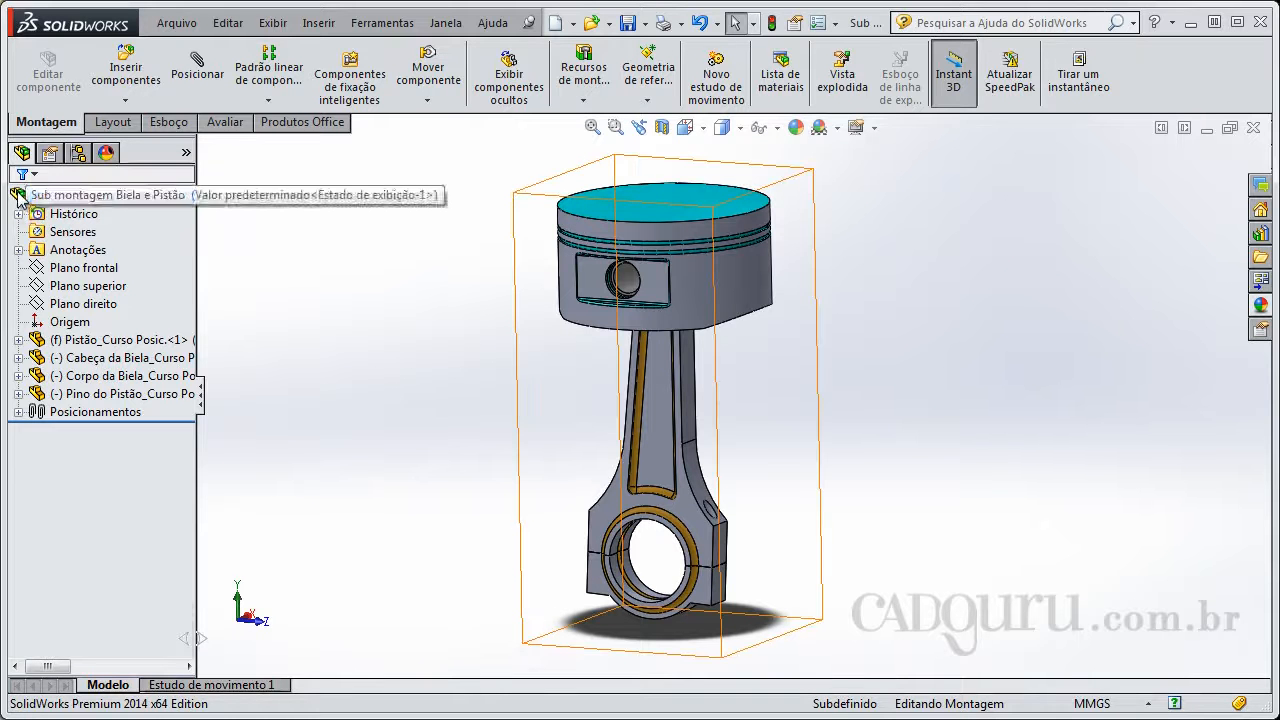
middle_click_drag(471, 371, 465, 396)
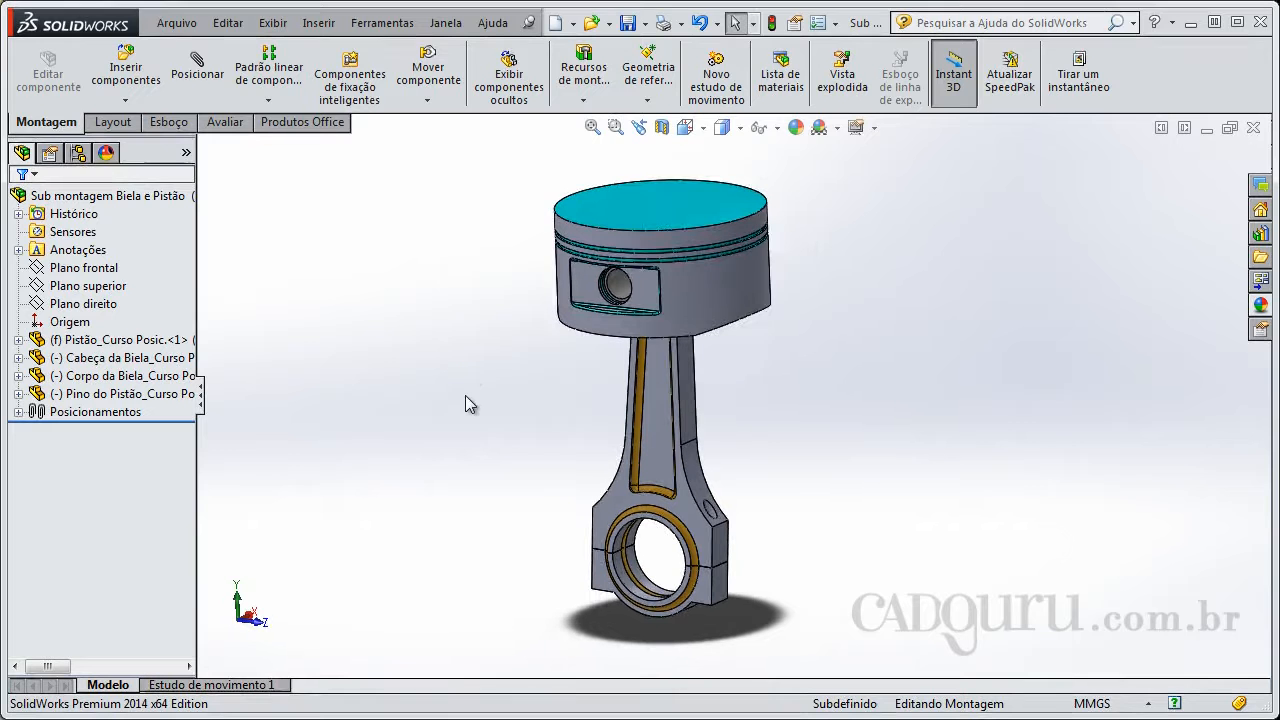
middle_click_drag(770, 423, 771, 423)
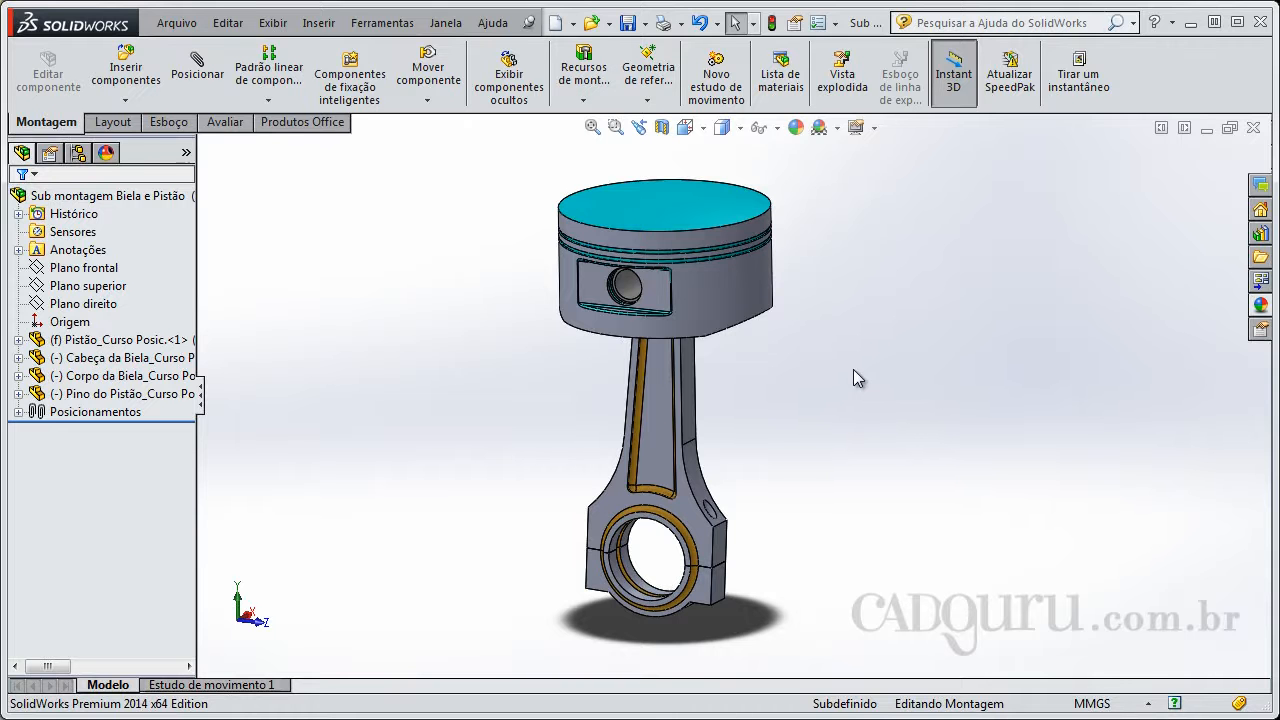
middle_click_drag(713, 455, 646, 447)
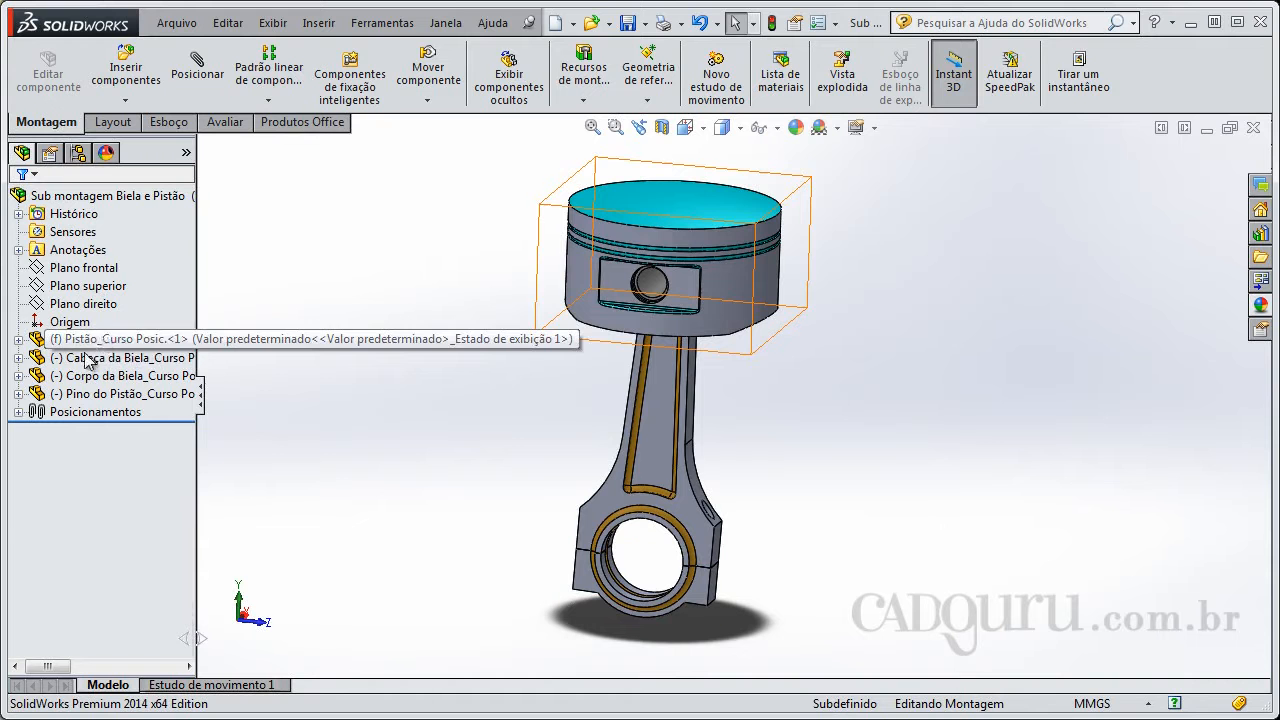
- Swing the lower end of the connecting rod slightly sideways about the piston pin
left_click(85, 412)
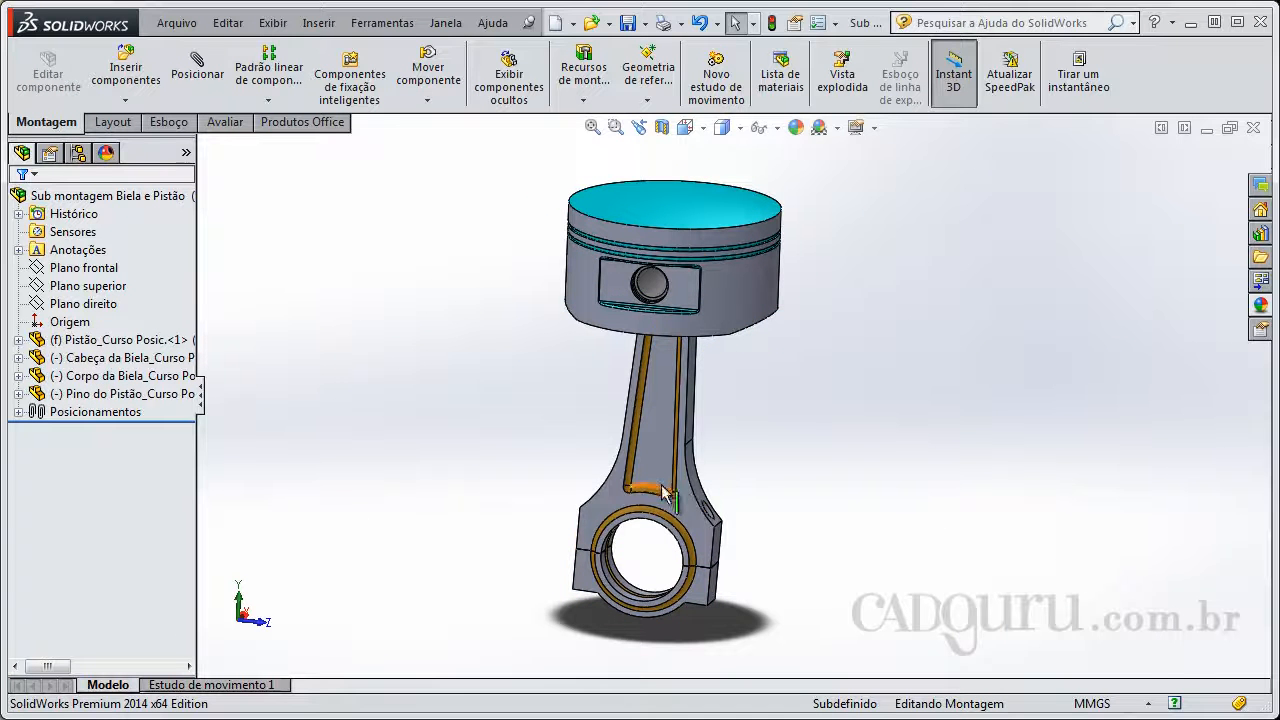
mouse_move(686, 500)
left_mouse_down()
mouse_move(688, 525)
mouse_move(666, 512)
left_mouse_up()
middle_click_drag(801, 427, 531, 368)
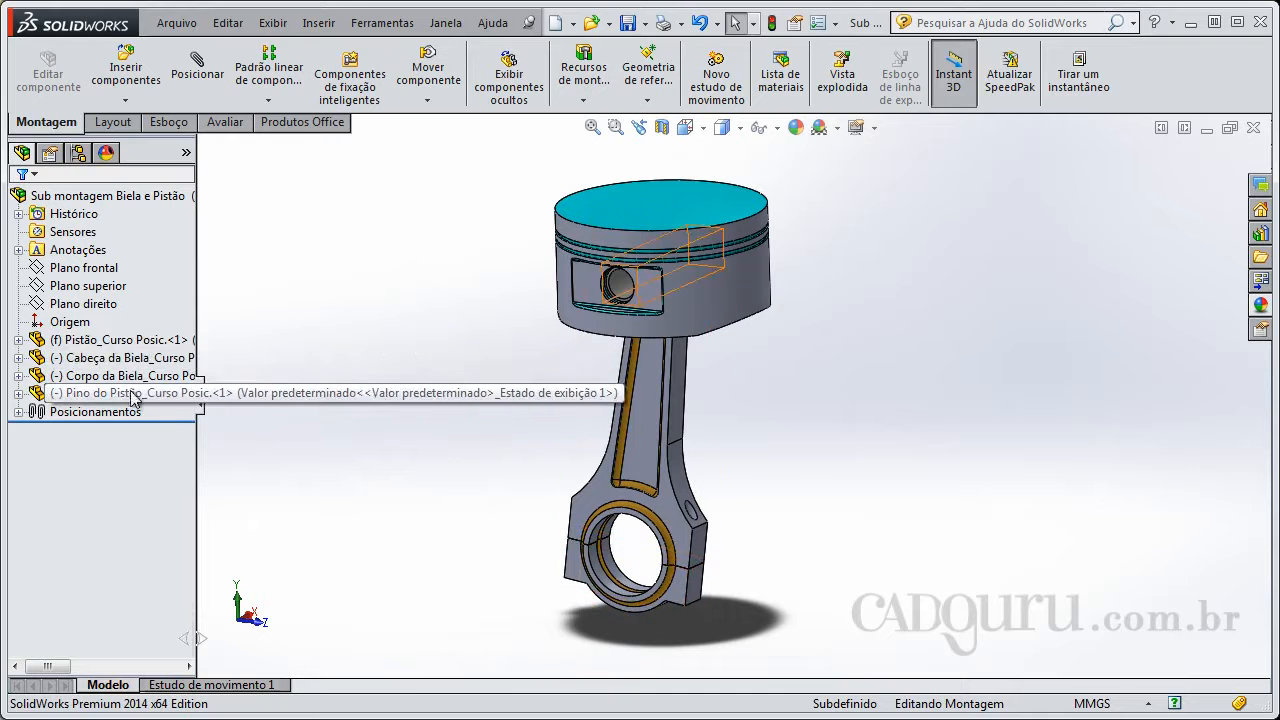
middle_click_drag(443, 314, 443, 309)
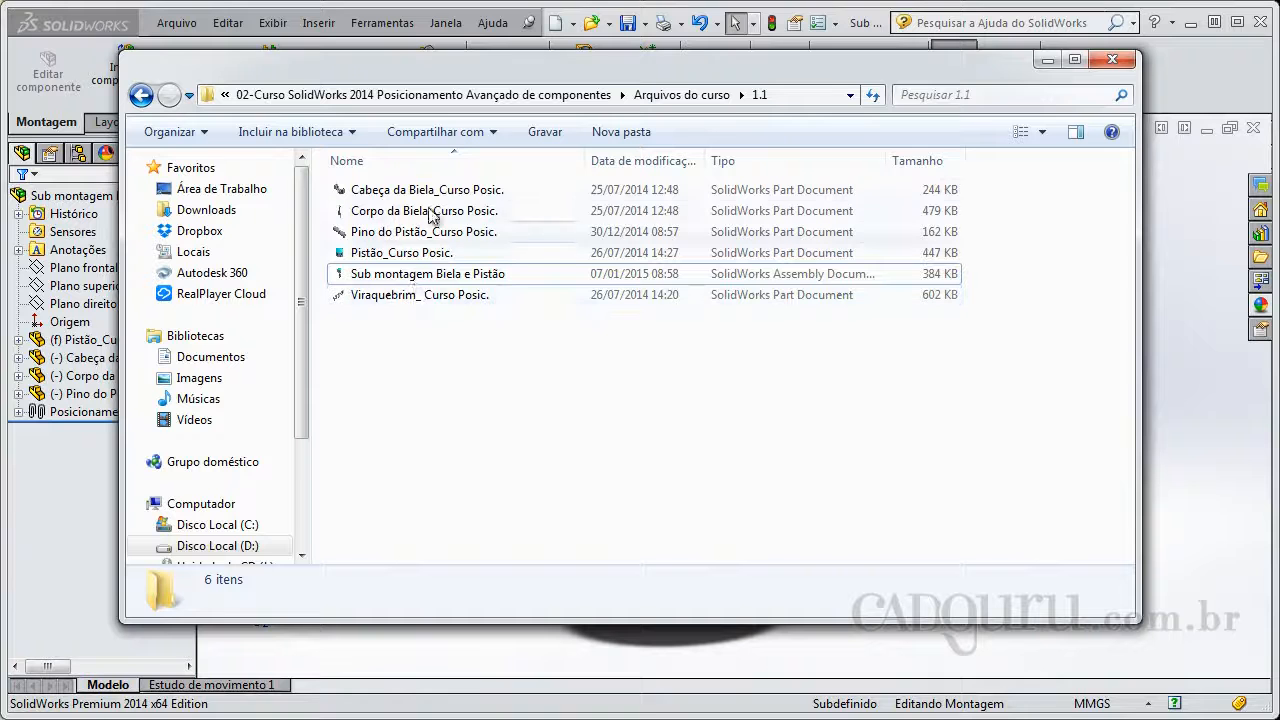
- Show the part and assembly files of course folder 1.1 as large icons
left_click(762, 98)
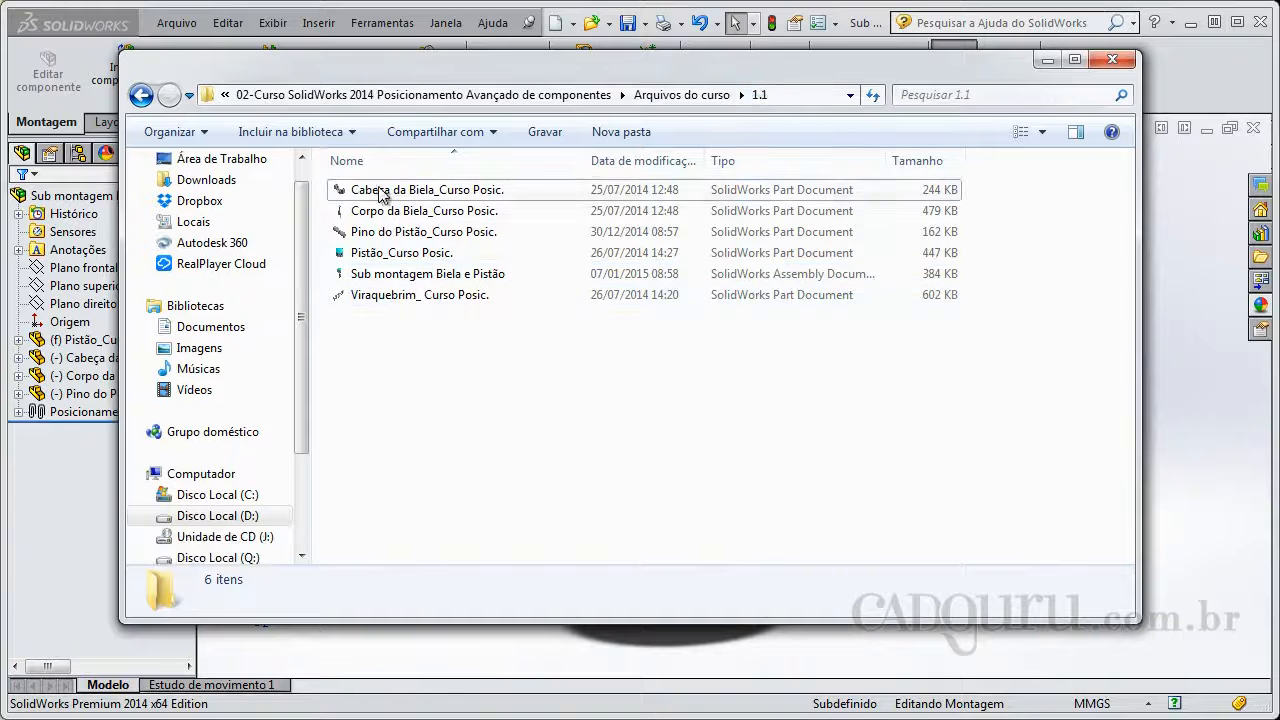
left_click(684, 94)
double_click(423, 200)
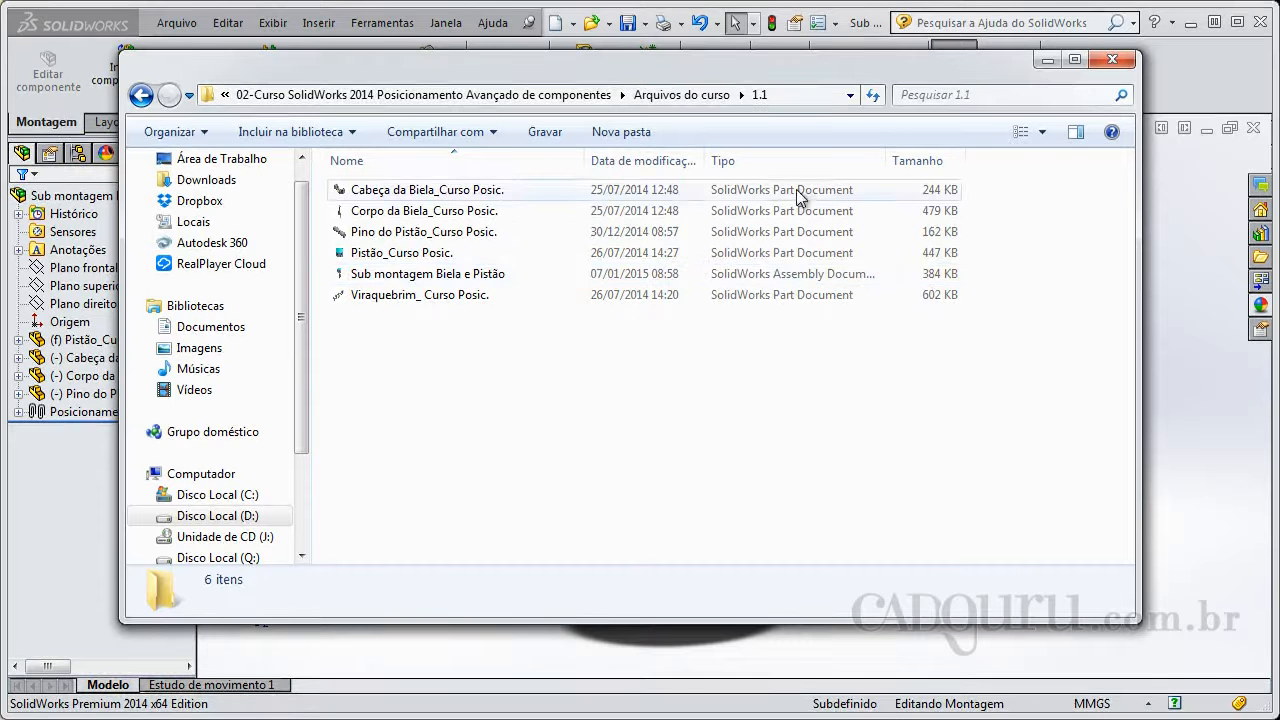
left_click(1024, 140)
left_click(1042, 132)
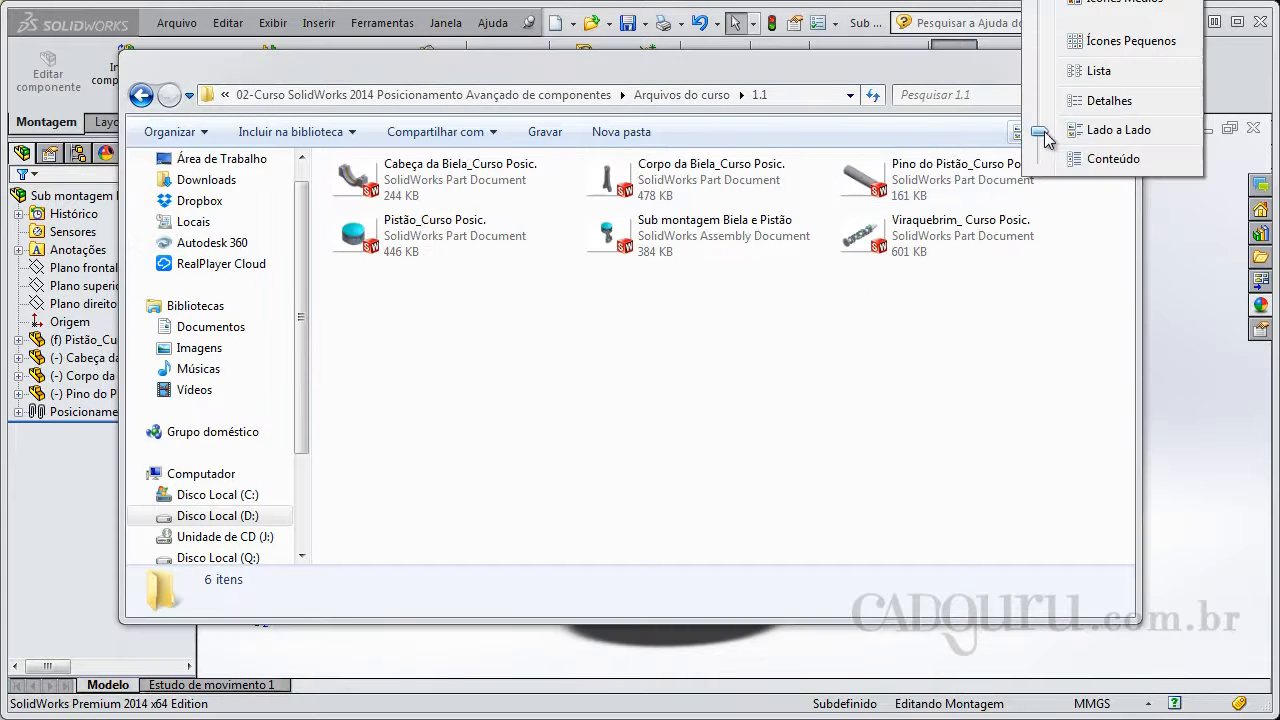
left_click(1097, 6)
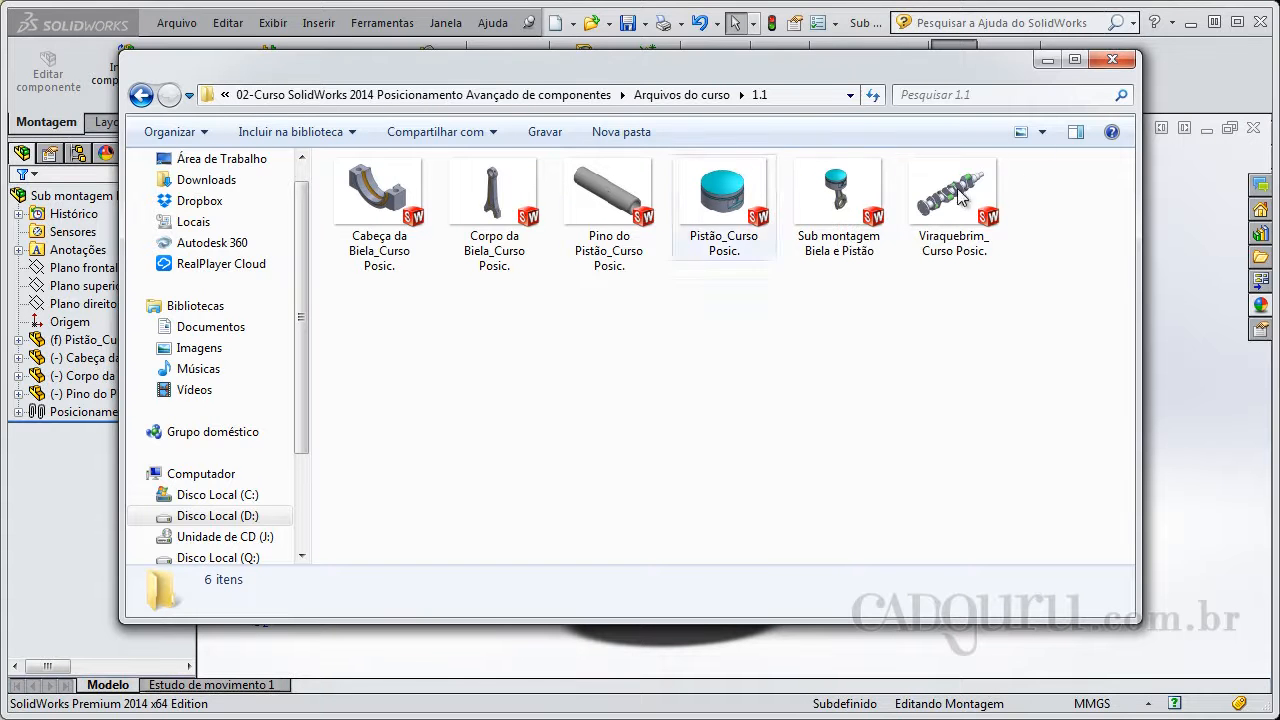
- Set the file listing of folder 1.1 to the details view and return to the SolidWorks assembly
left_click(1041, 131)
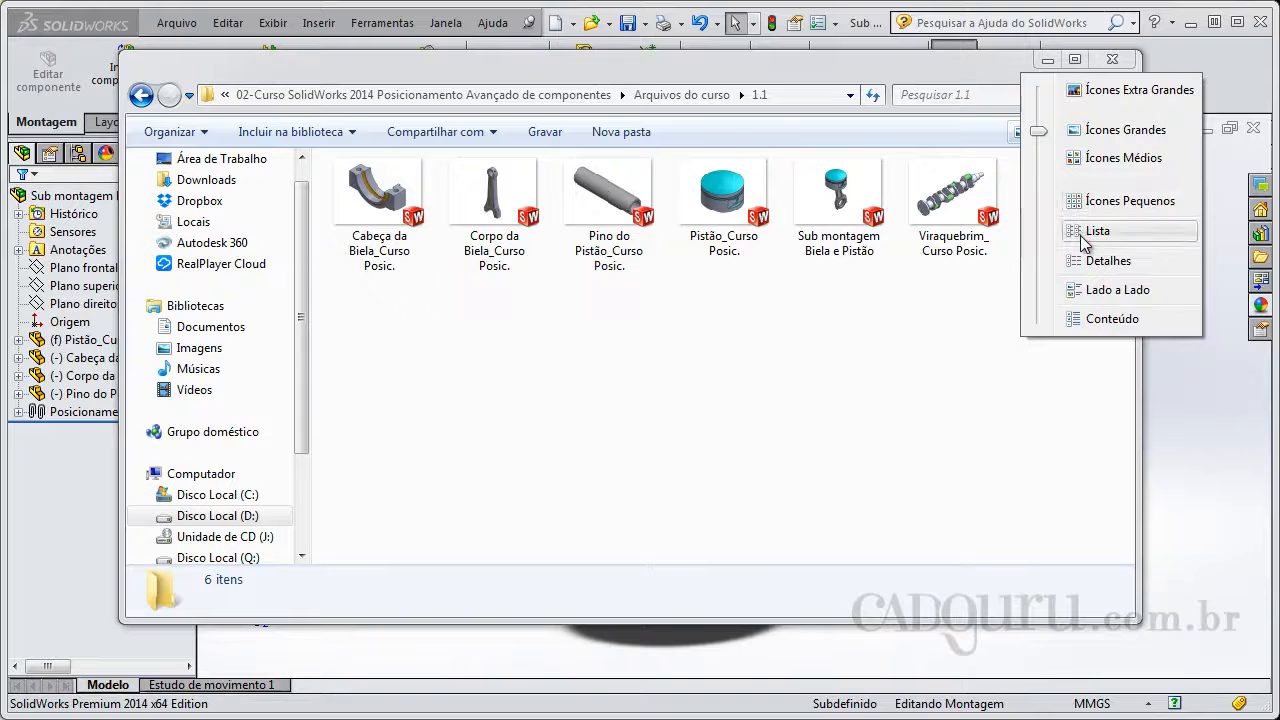
left_click(1090, 232)
left_click(1041, 131)
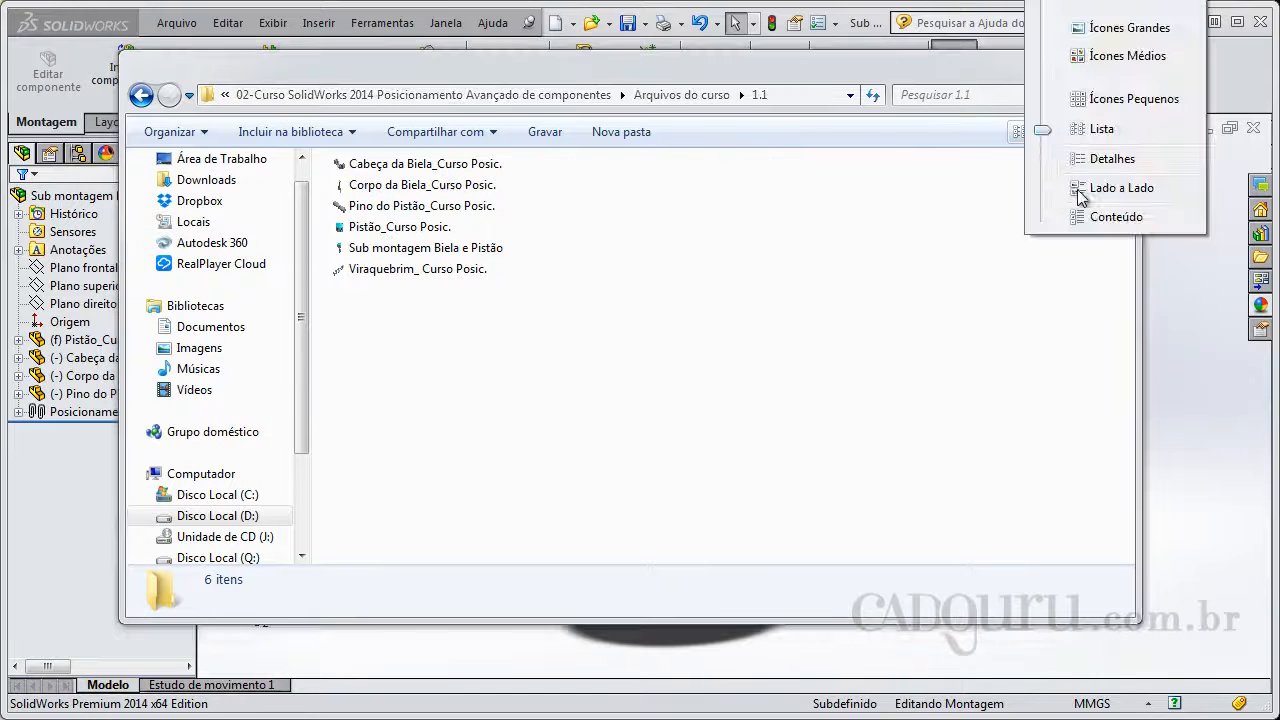
left_click(1095, 157)
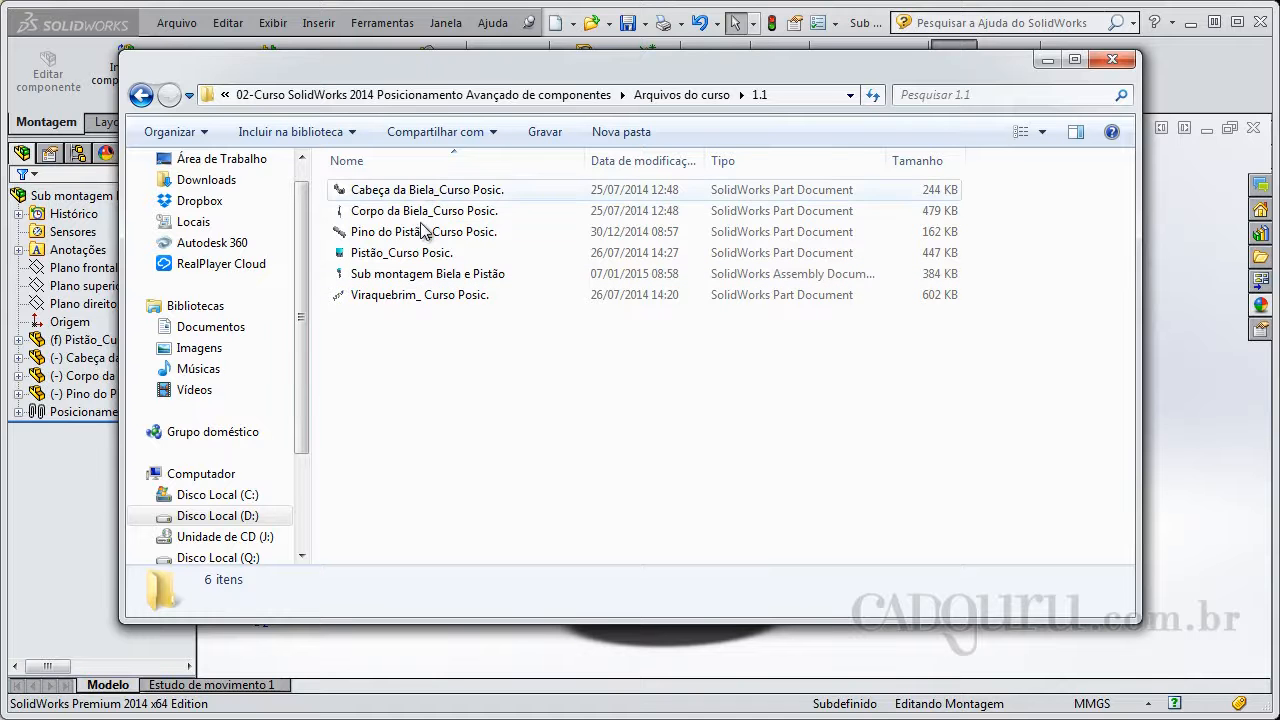
left_click(1045, 61)
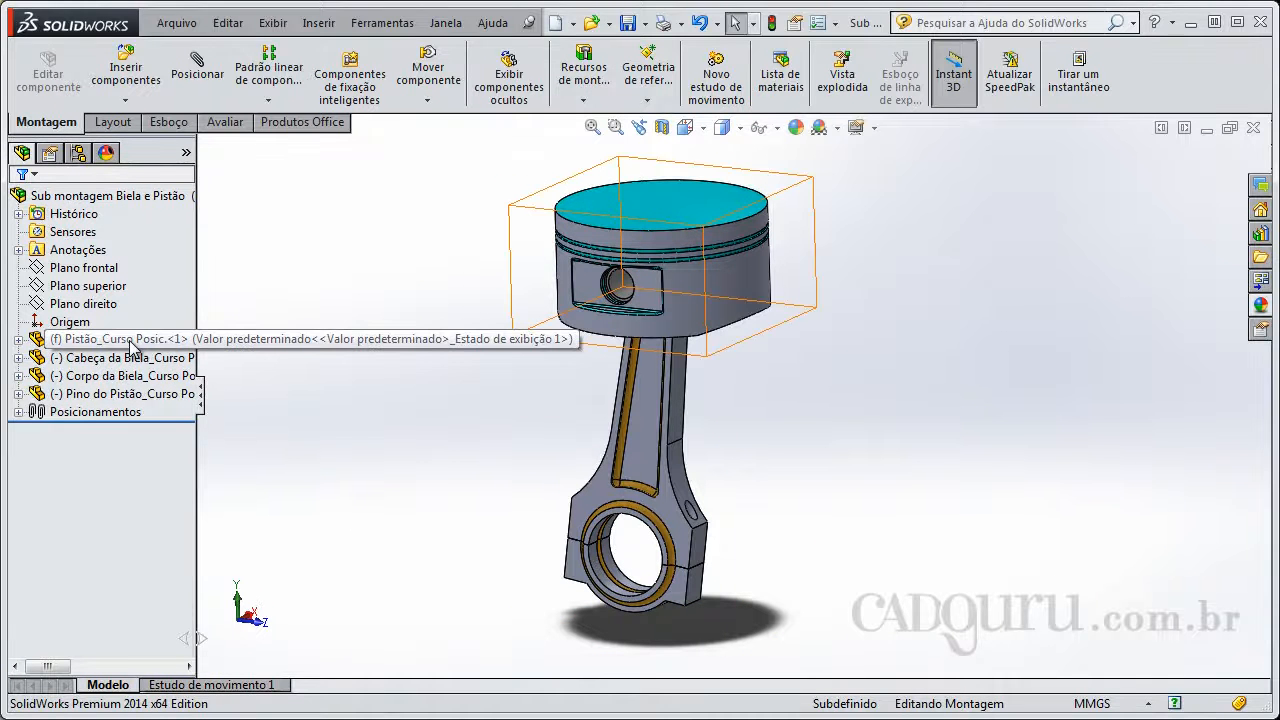
right_click(131, 343)
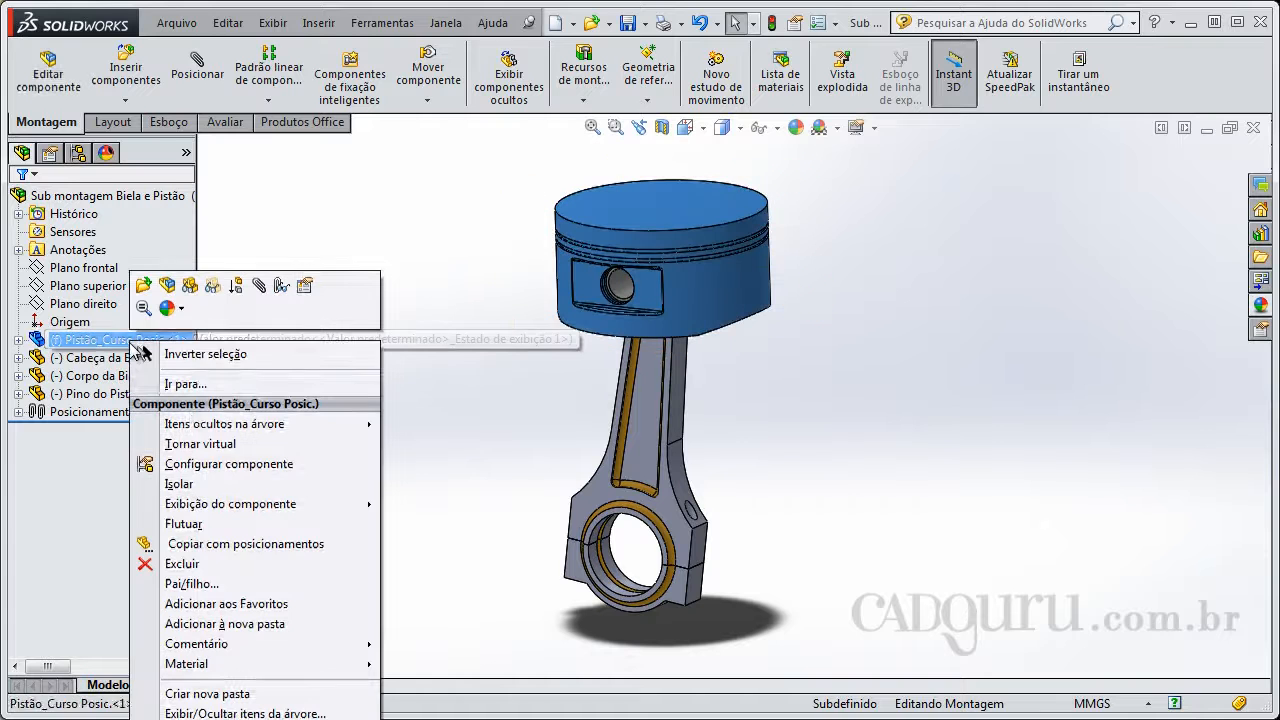
left_click(247, 444)
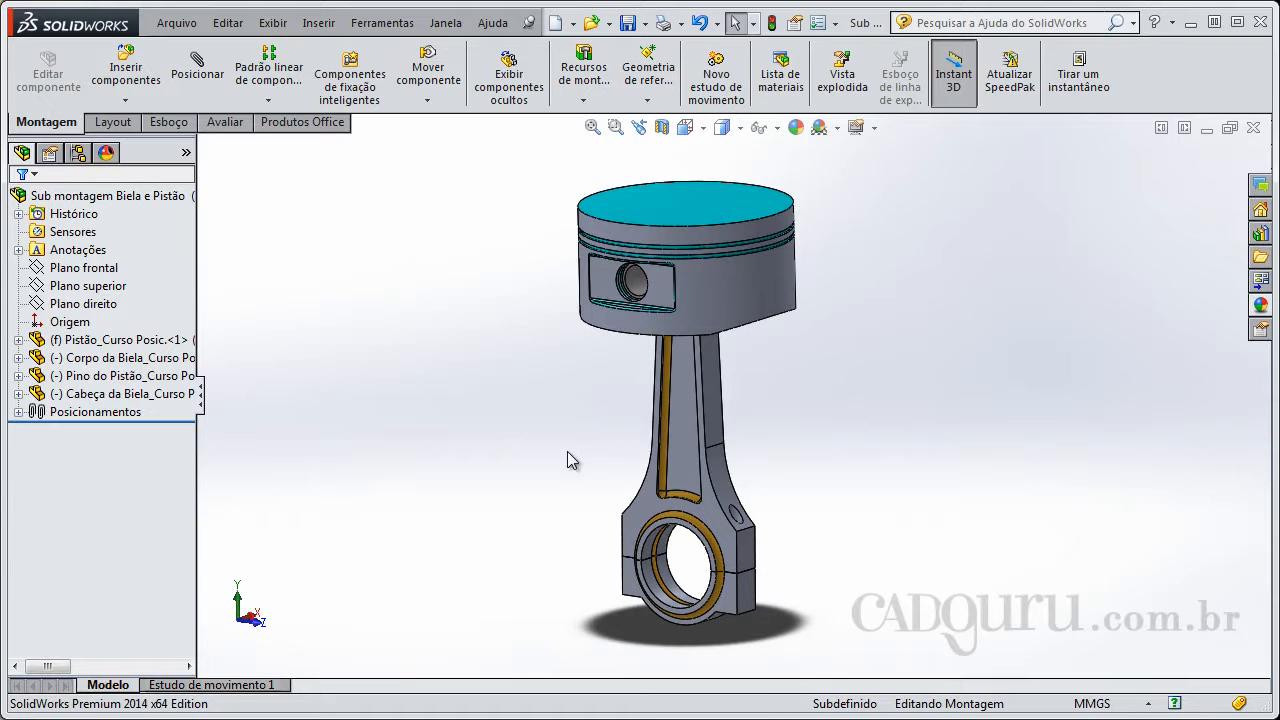
mouse_move(723, 387)
middle_mouse_down()
mouse_move(746, 400)
mouse_move(729, 382)
mouse_move(731, 396)
middle_mouse_up()
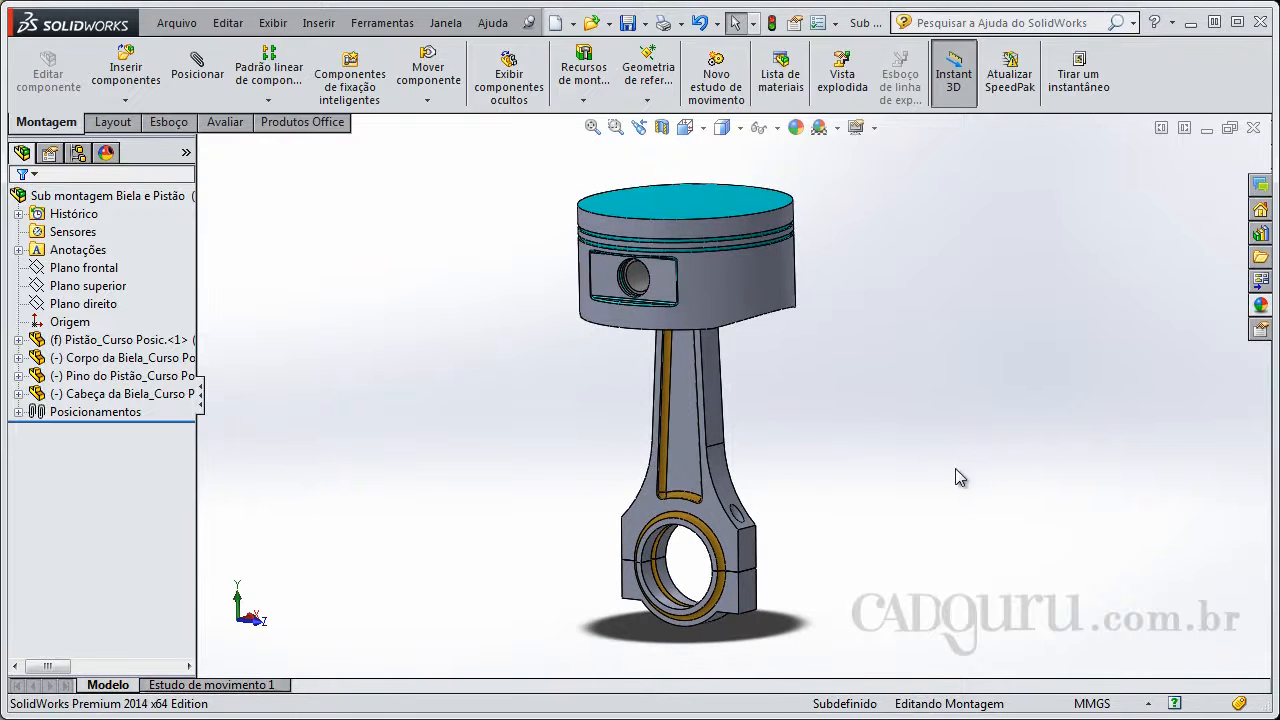
mouse_move(578, 414)
middle_mouse_down()
mouse_move(569, 429)
mouse_move(588, 426)
middle_mouse_up()
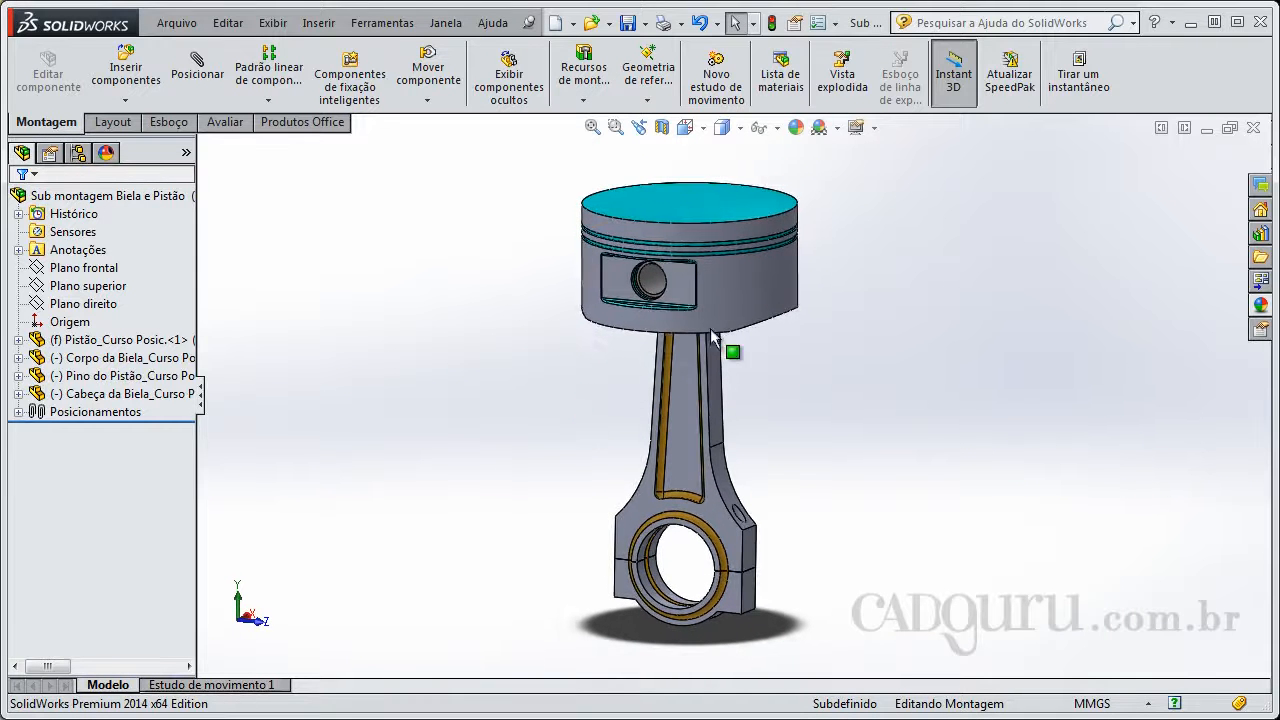
- Try to move the fixed piston component within the assembly
left_click(758, 303)
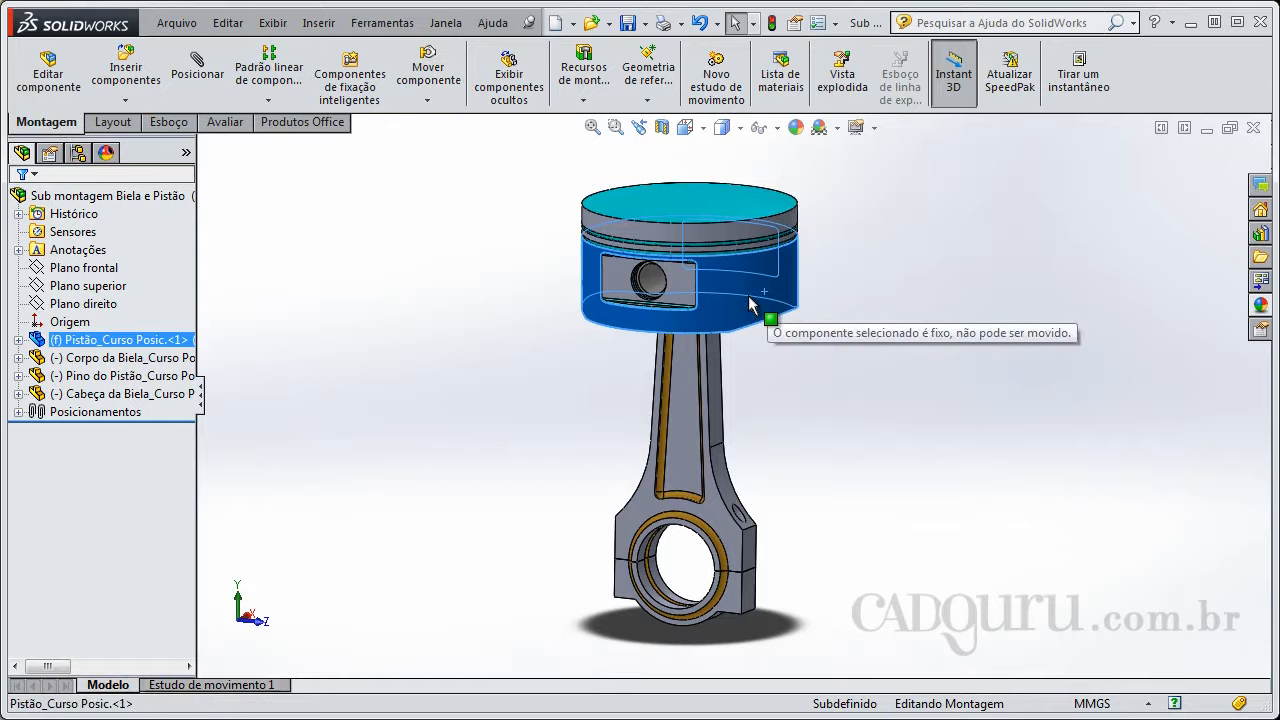
left_click_drag(749, 297, 759, 297)
left_click_drag(694, 205, 786, 288)
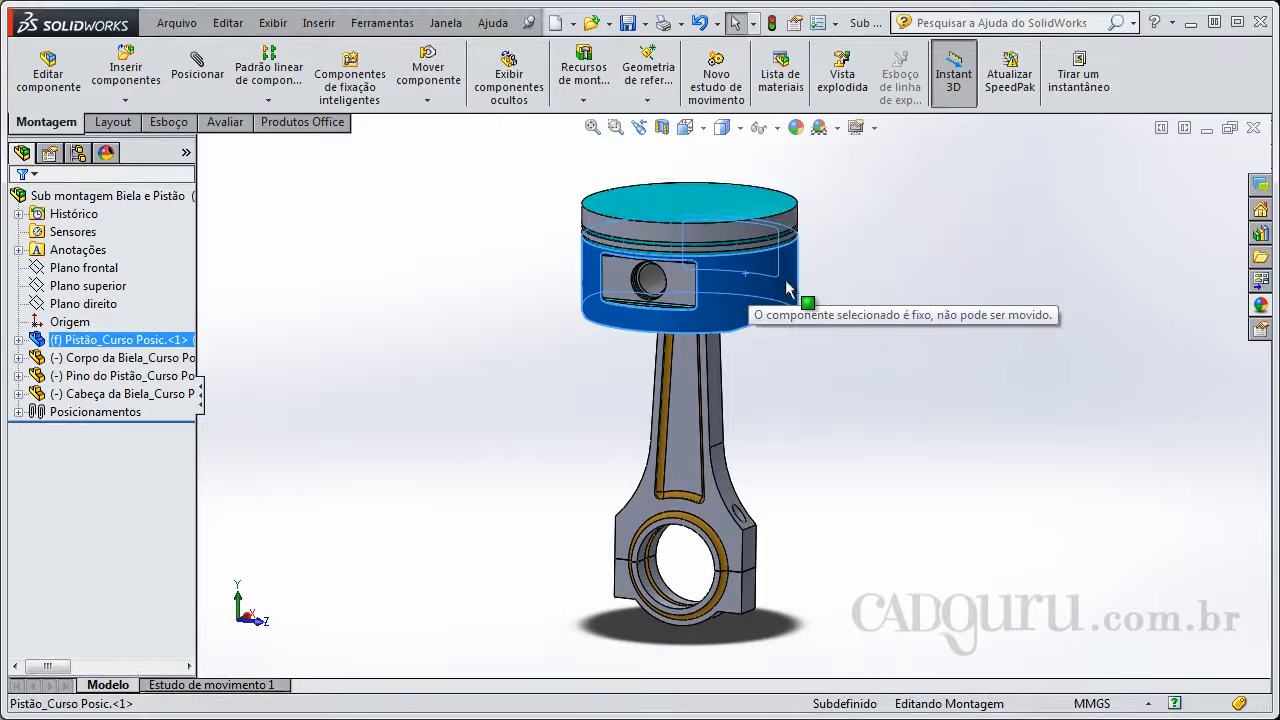
left_click(912, 207)
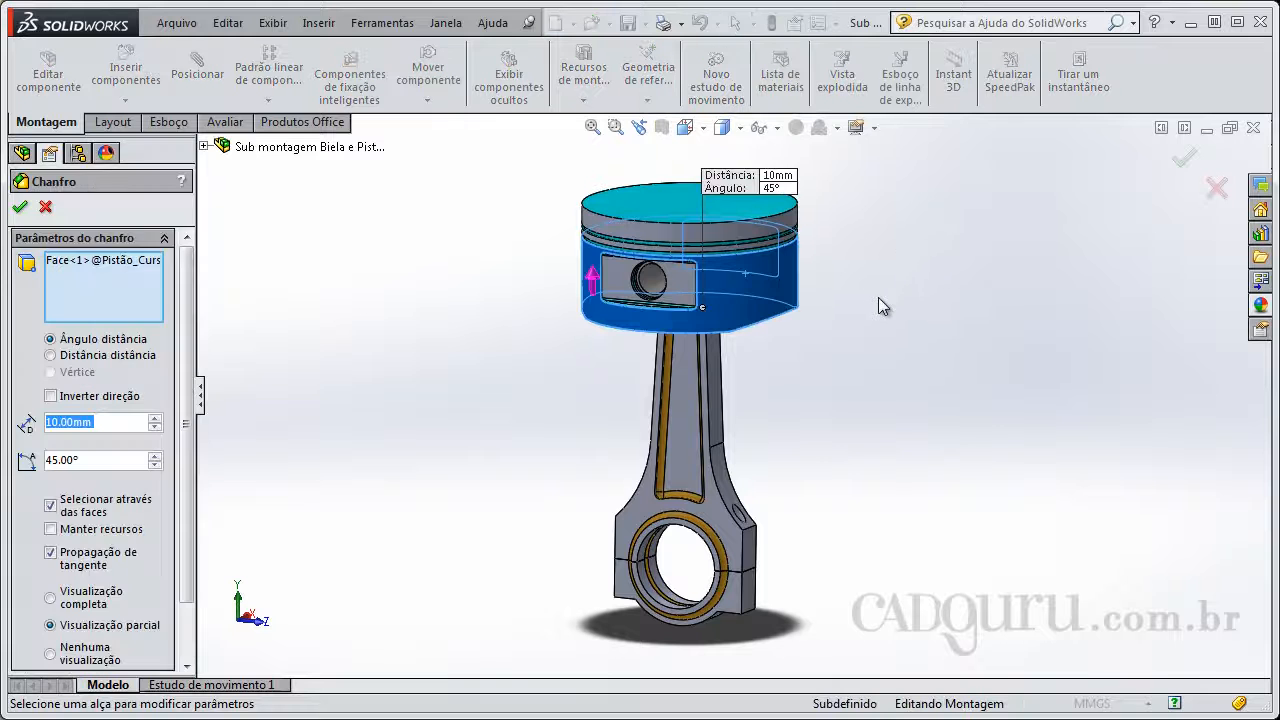
key("Escape")
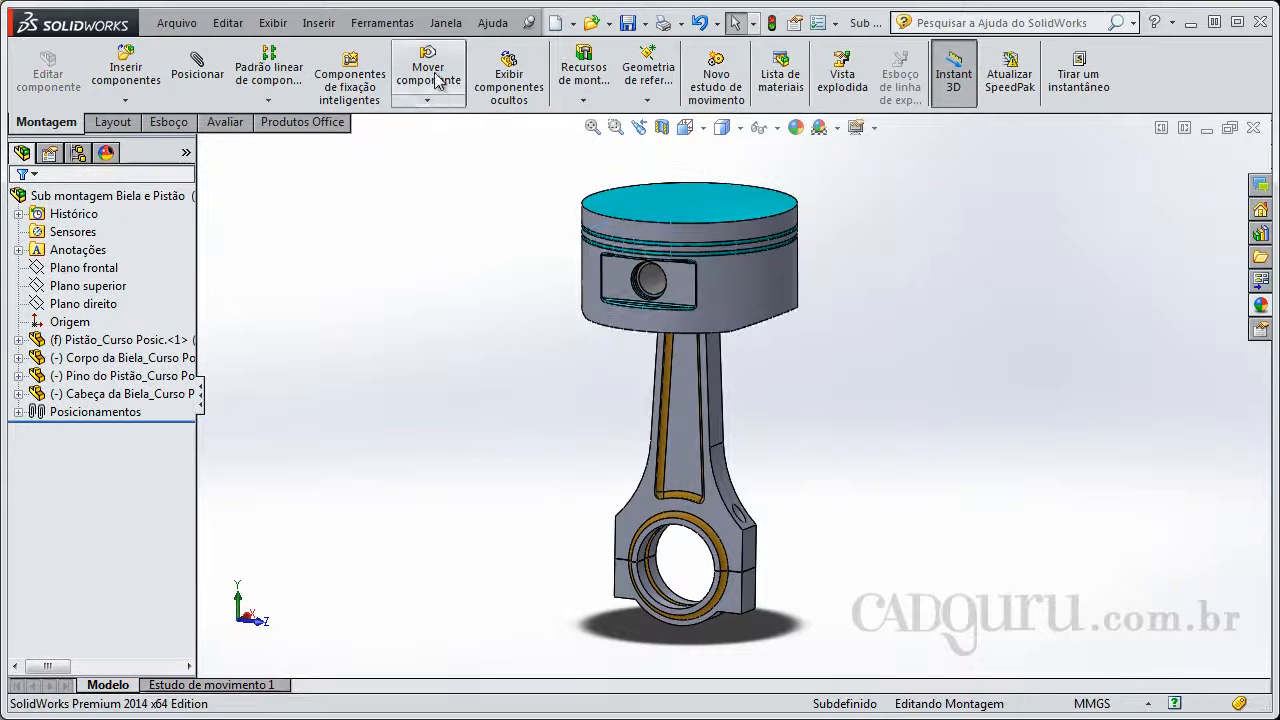
left_click(772, 290)
left_click(849, 465)
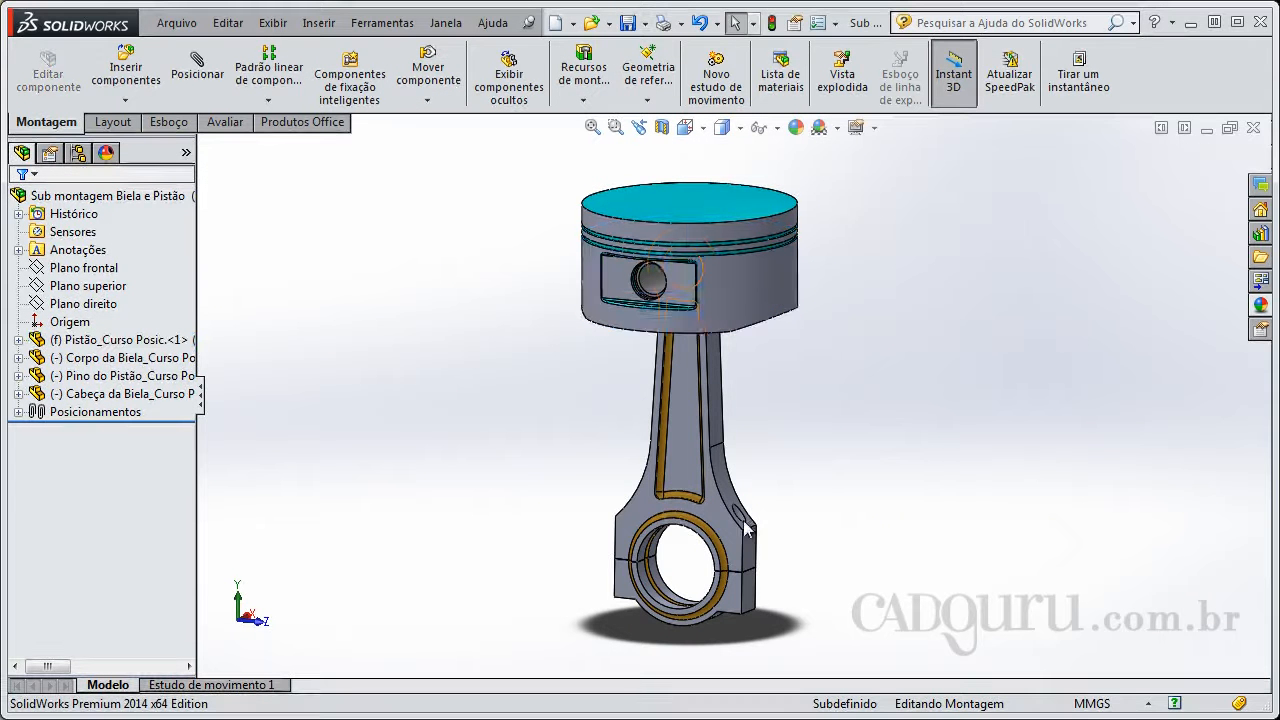
- Swing the connecting rod about the piston pin until it tilts well away from vertical beneath the piston
left_click_drag(724, 540, 746, 588)
left_click_drag(714, 528, 650, 513)
left_click(789, 436)
middle_click_drag(789, 436, 761, 461)
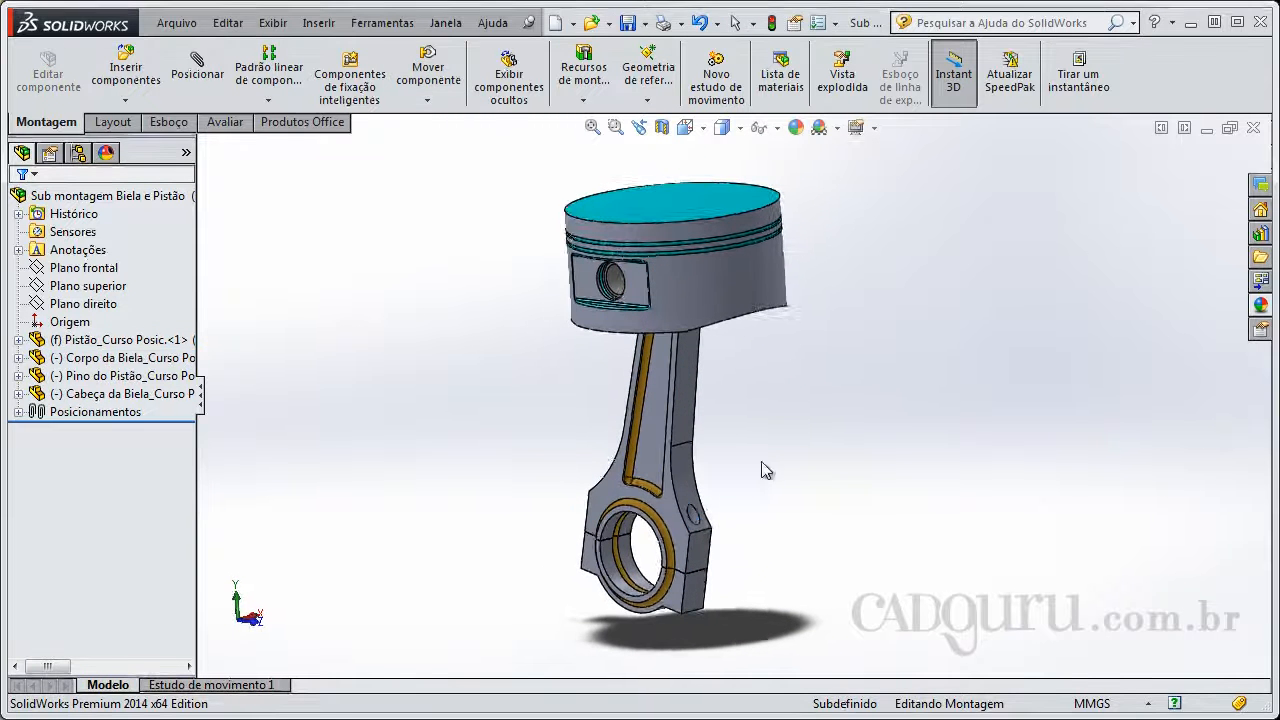
middle_click_drag(697, 520, 734, 529)
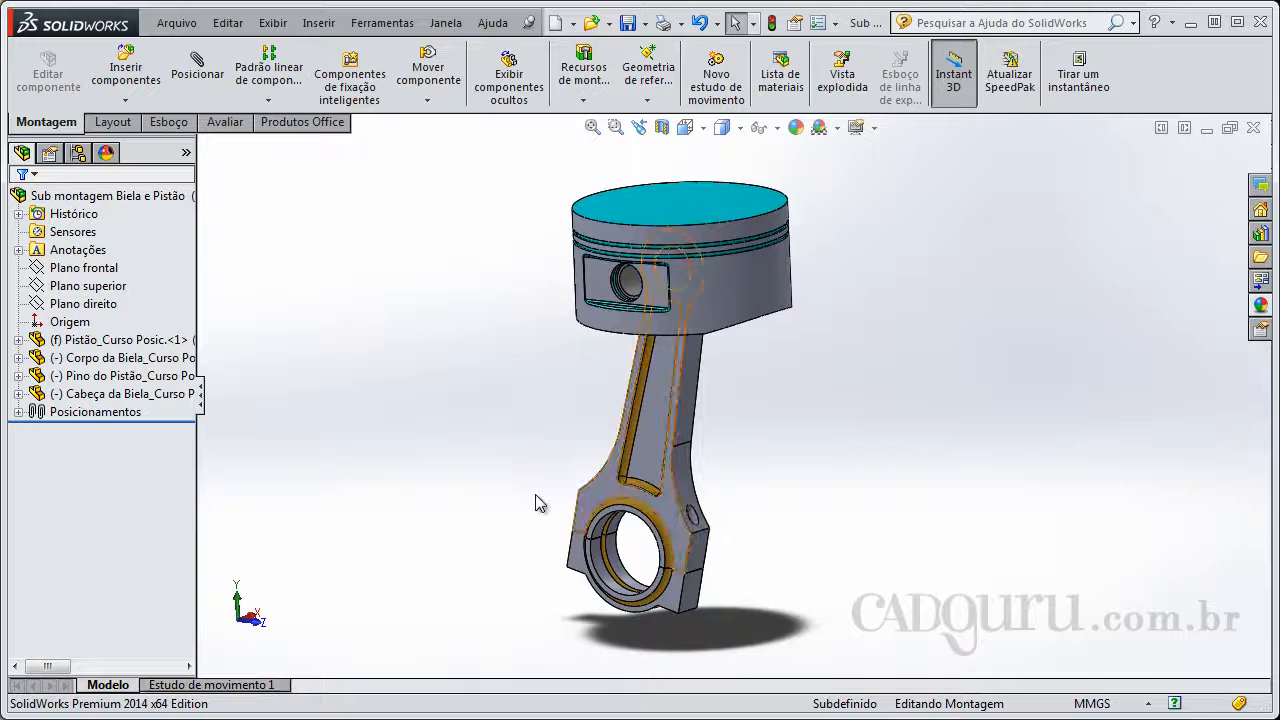
mouse_move(506, 440)
middle_mouse_down()
mouse_move(551, 403)
mouse_move(514, 426)
middle_mouse_up()
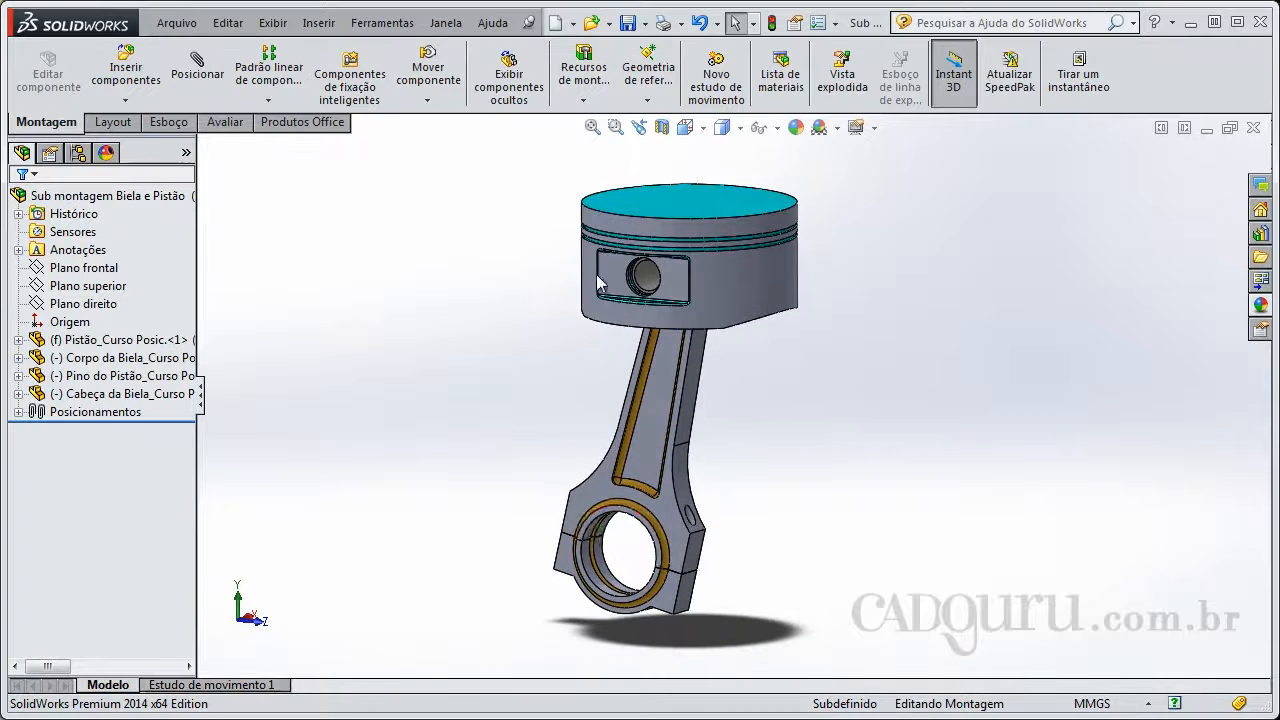
left_click_drag(586, 524, 450, 410)
left_click(450, 410)
middle_click_drag(459, 419, 467, 423)
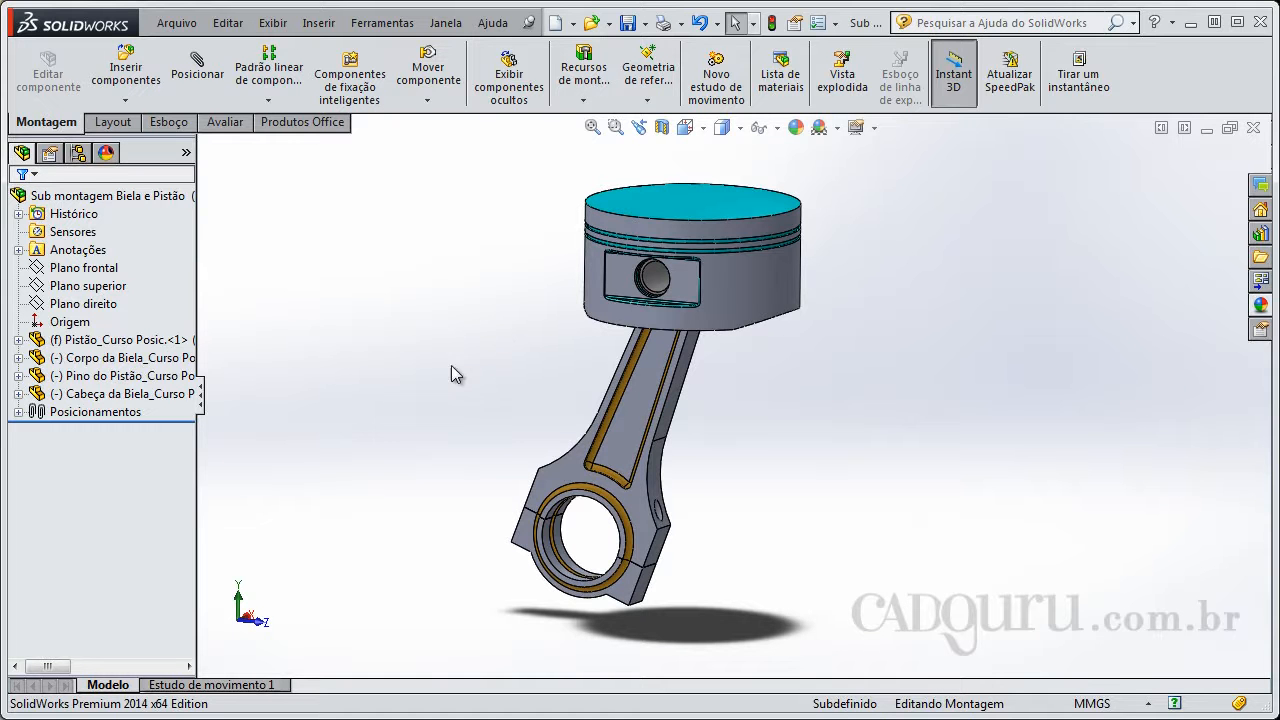
left_click(56, 344)
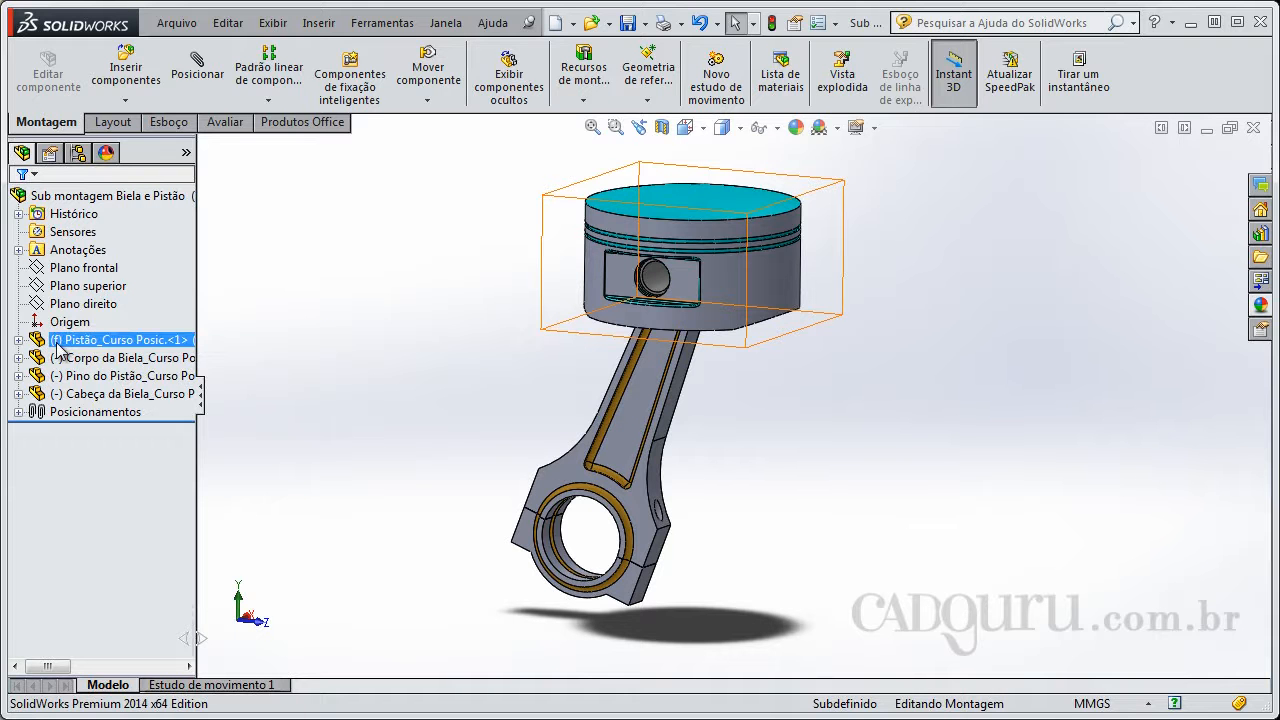
left_click(594, 358)
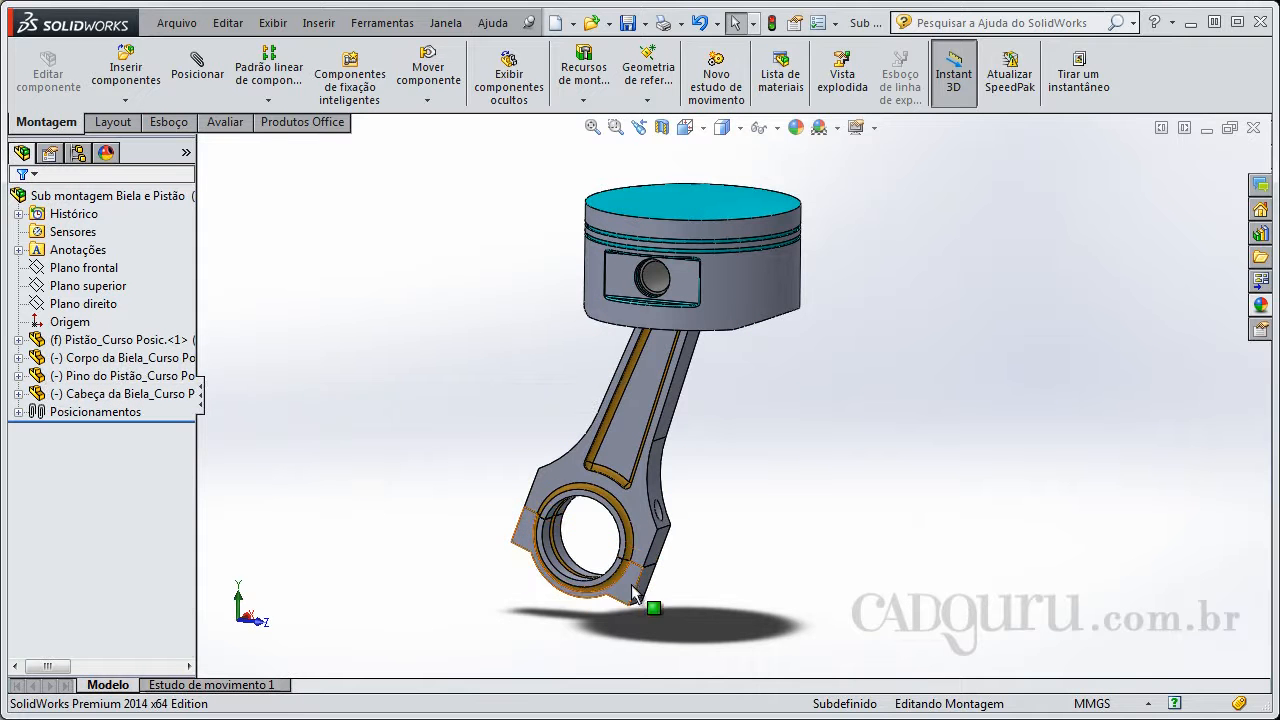
- Swing the connecting rod about the piston pin back closer to vertical beneath the piston
left_click_drag(630, 588, 697, 594)
key("Escape")
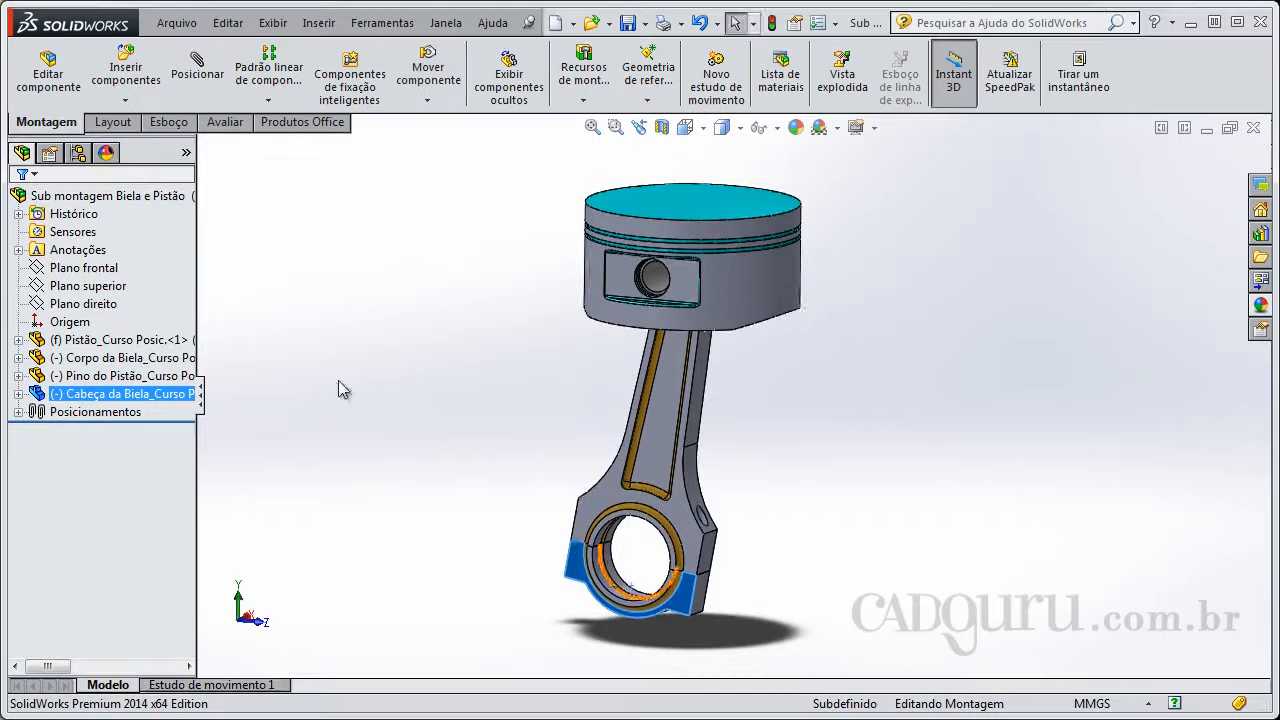
middle_click_drag(428, 491, 461, 510)
left_click(453, 523)
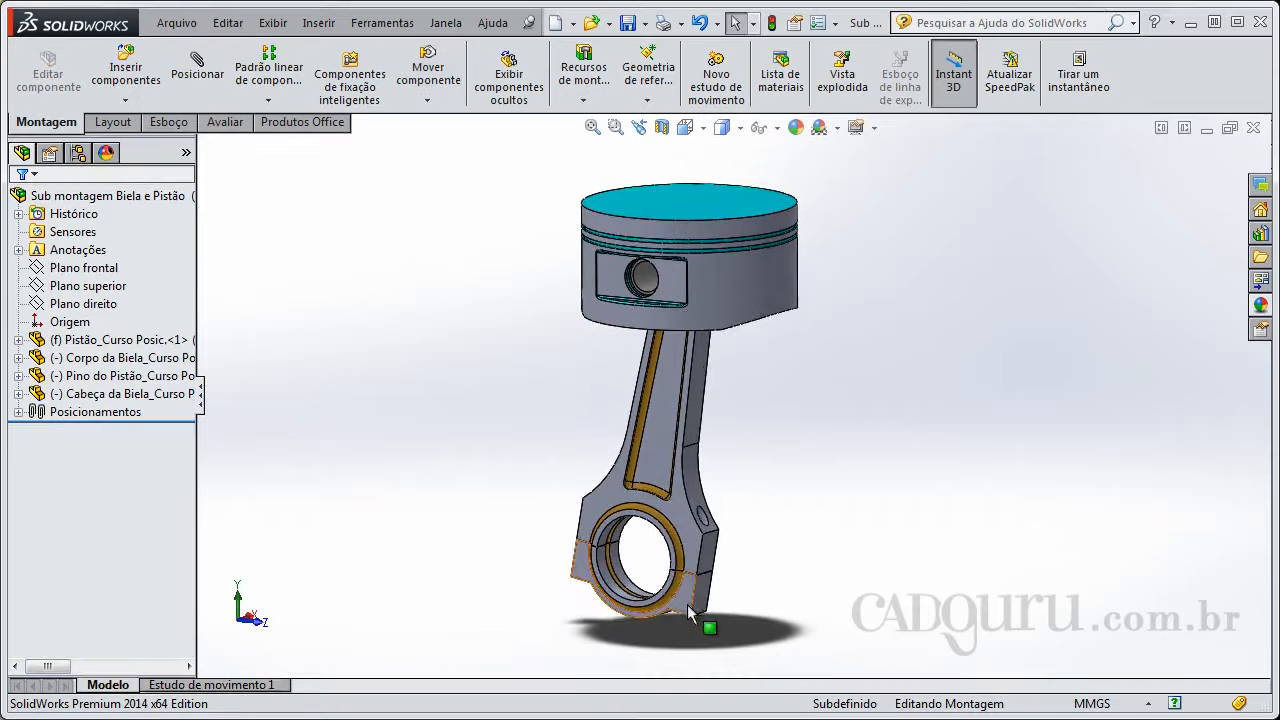
- Delete the connecting rod cap component Cabeça da Biela_Curso Posic. from the assembly
left_click(681, 597)
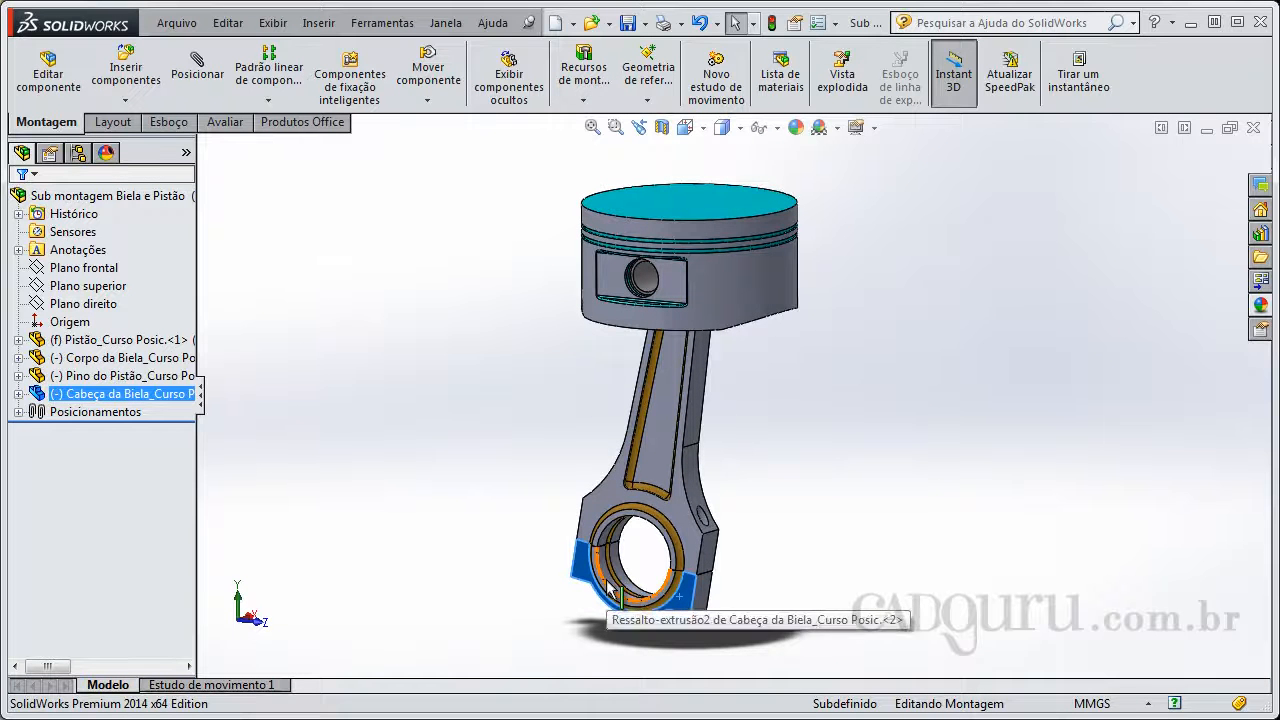
key("Delete")
key("Return")
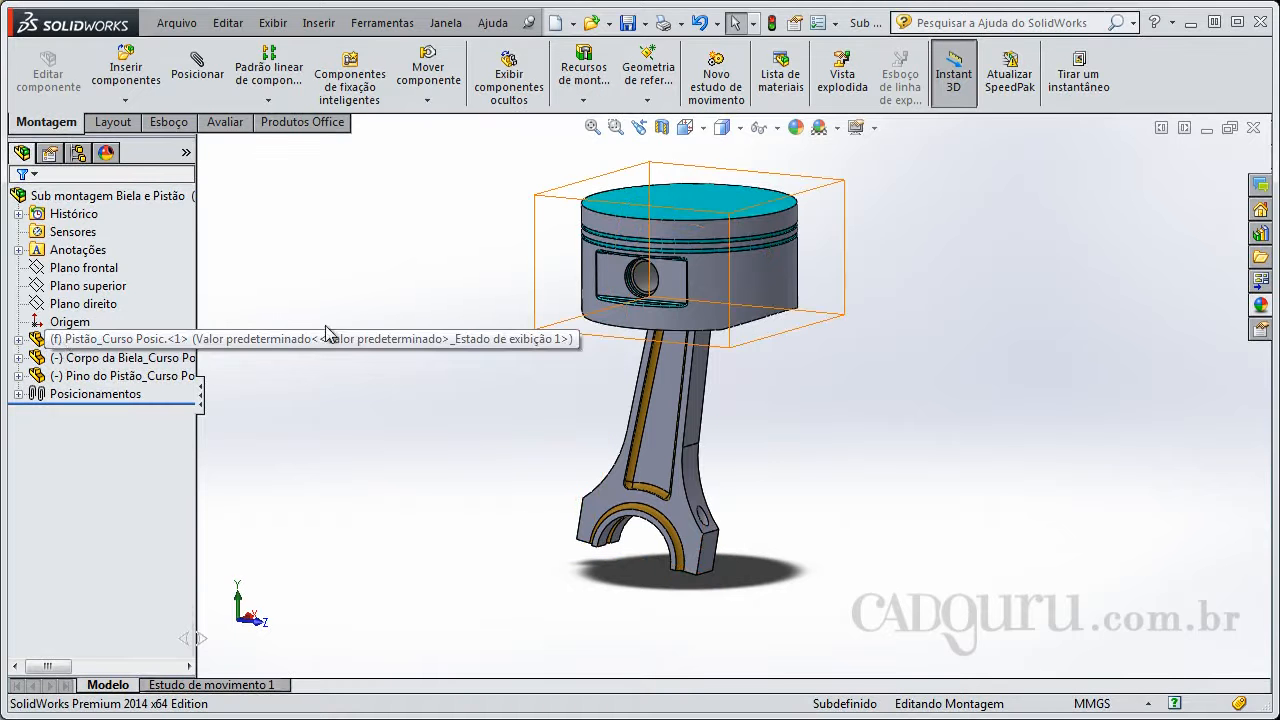
- Insert the part Cabeça da Biela_Curso Posic. into the assembly, placing it in empty space beside the connecting rod
left_click(126, 75)
left_click(88, 570)
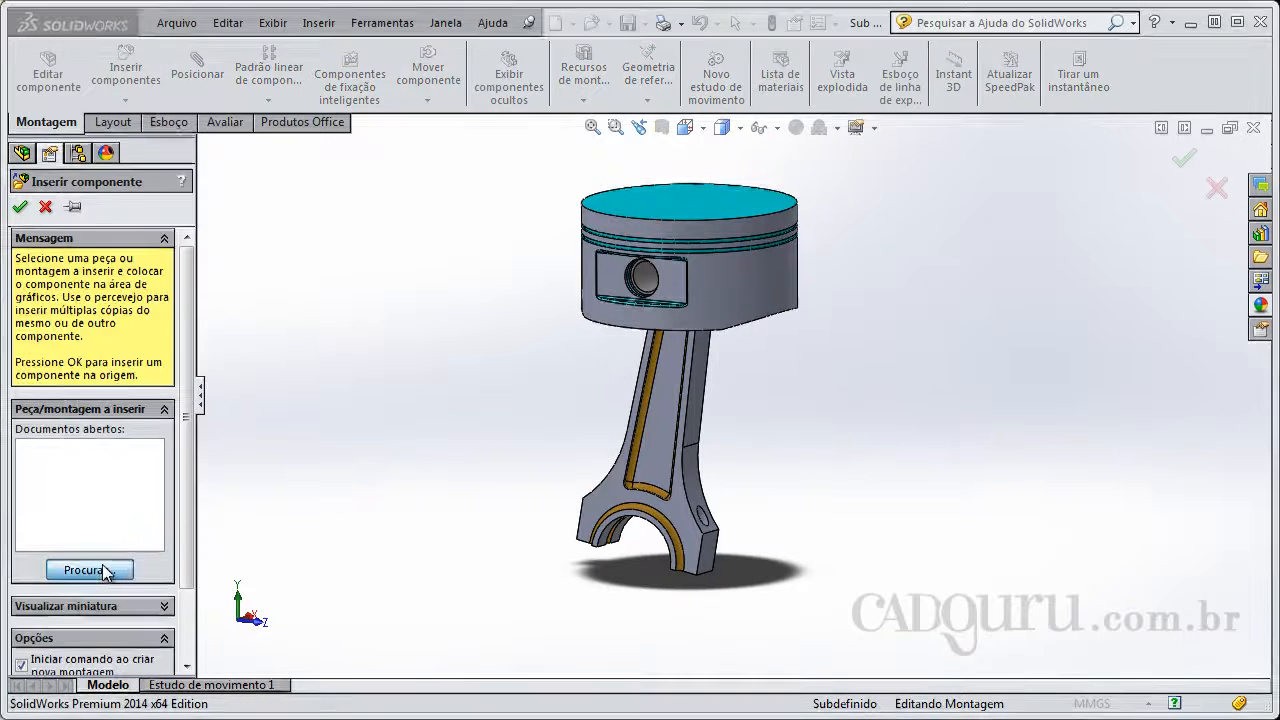
double_click(307, 160)
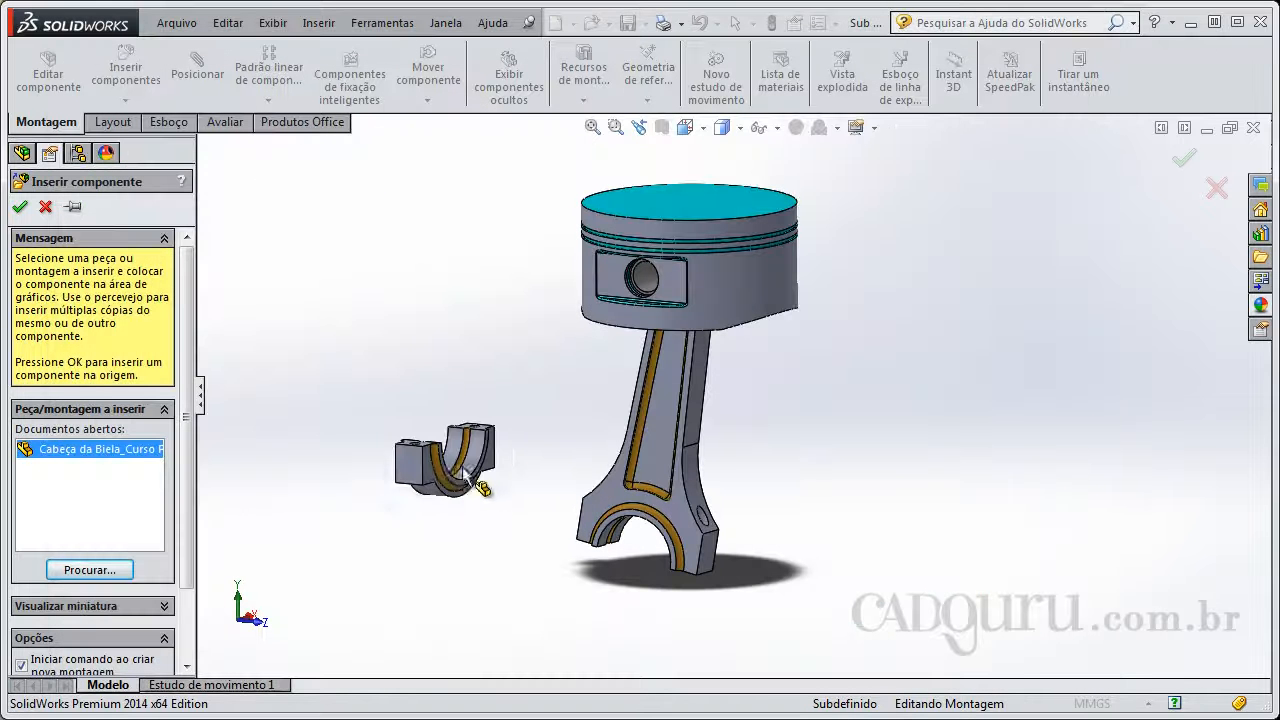
left_click(480, 472)
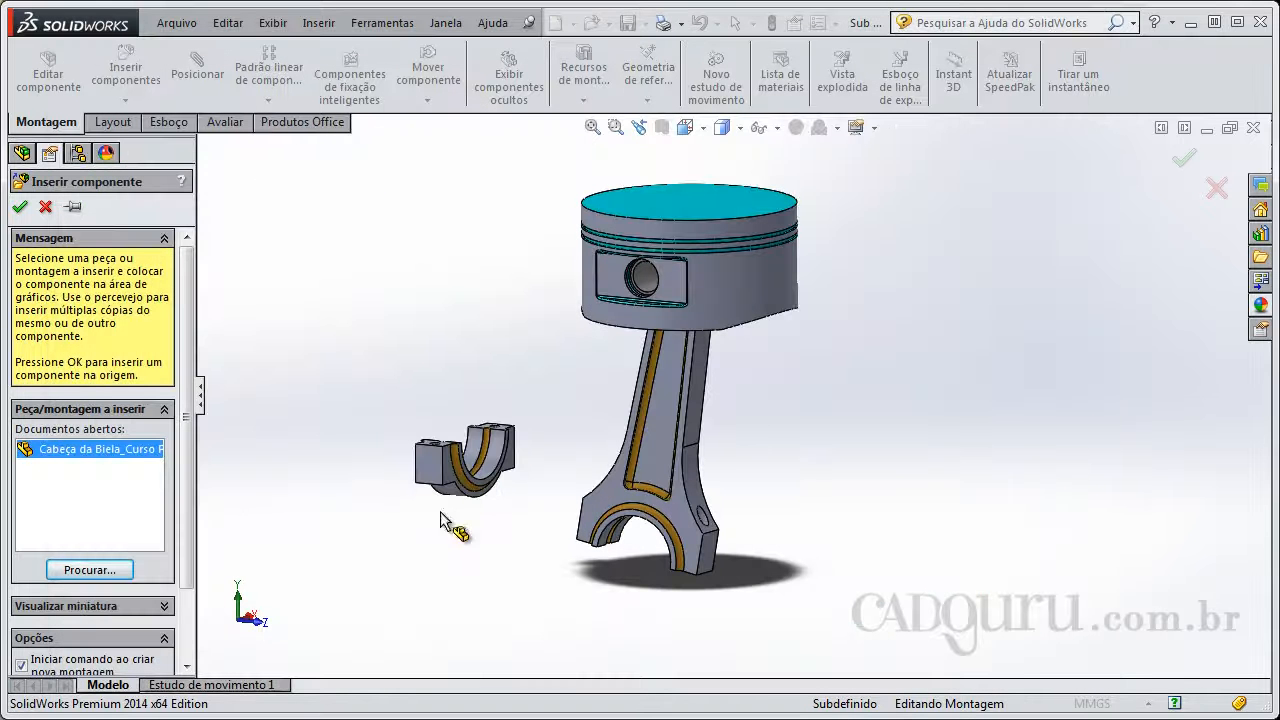
- Move the unmated rod cap freely upward, keeping it separate from the connecting rod
middle_click_drag(493, 423, 505, 452)
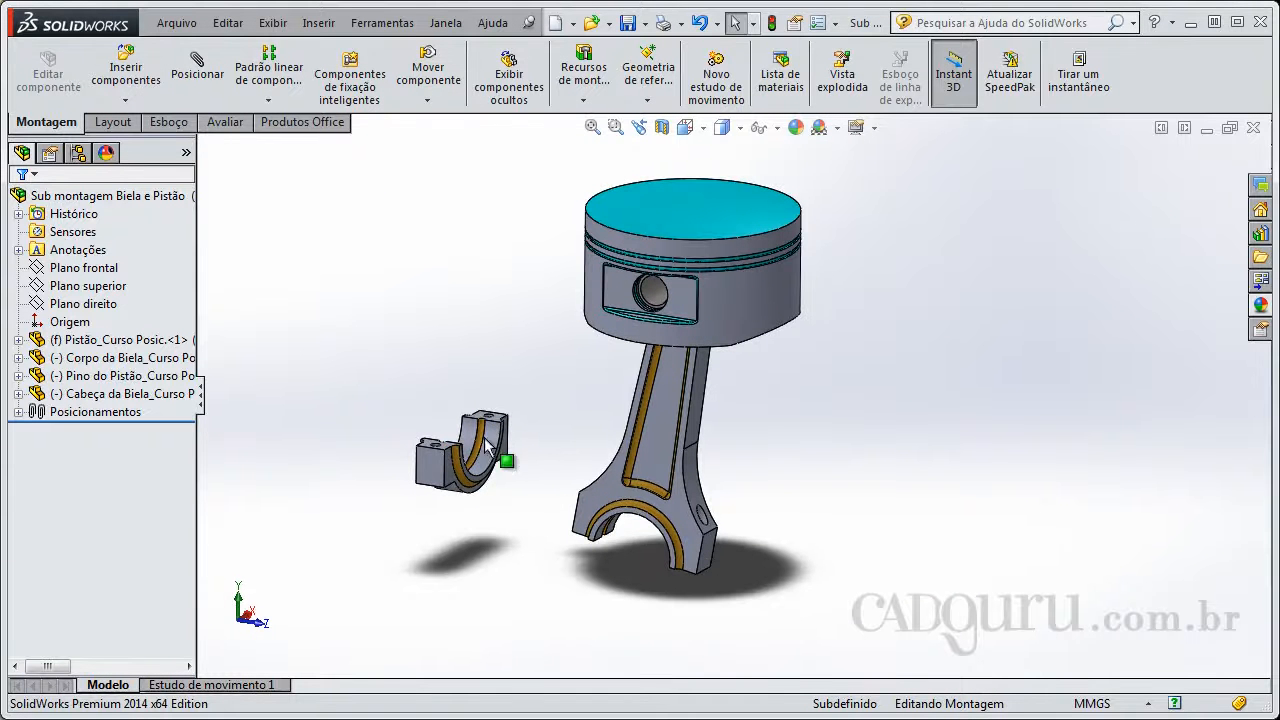
left_click_drag(480, 460, 448, 402)
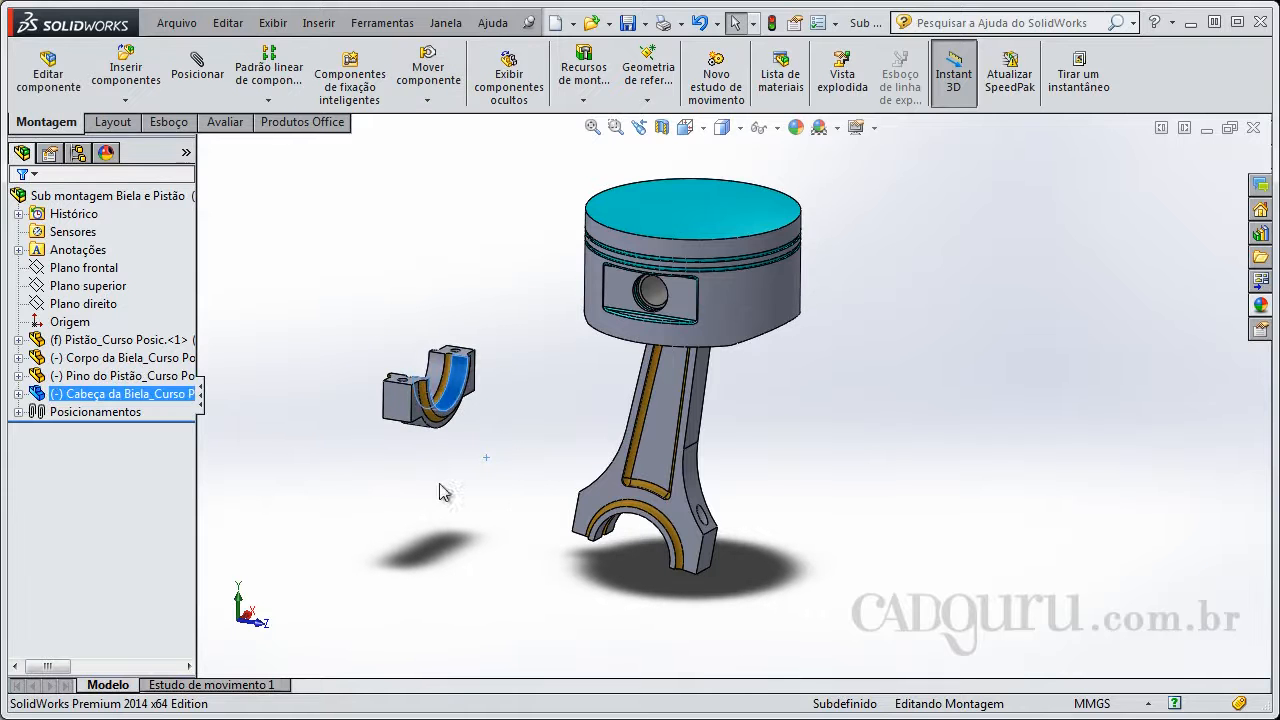
left_click(441, 484)
middle_click_drag(441, 483, 441, 495)
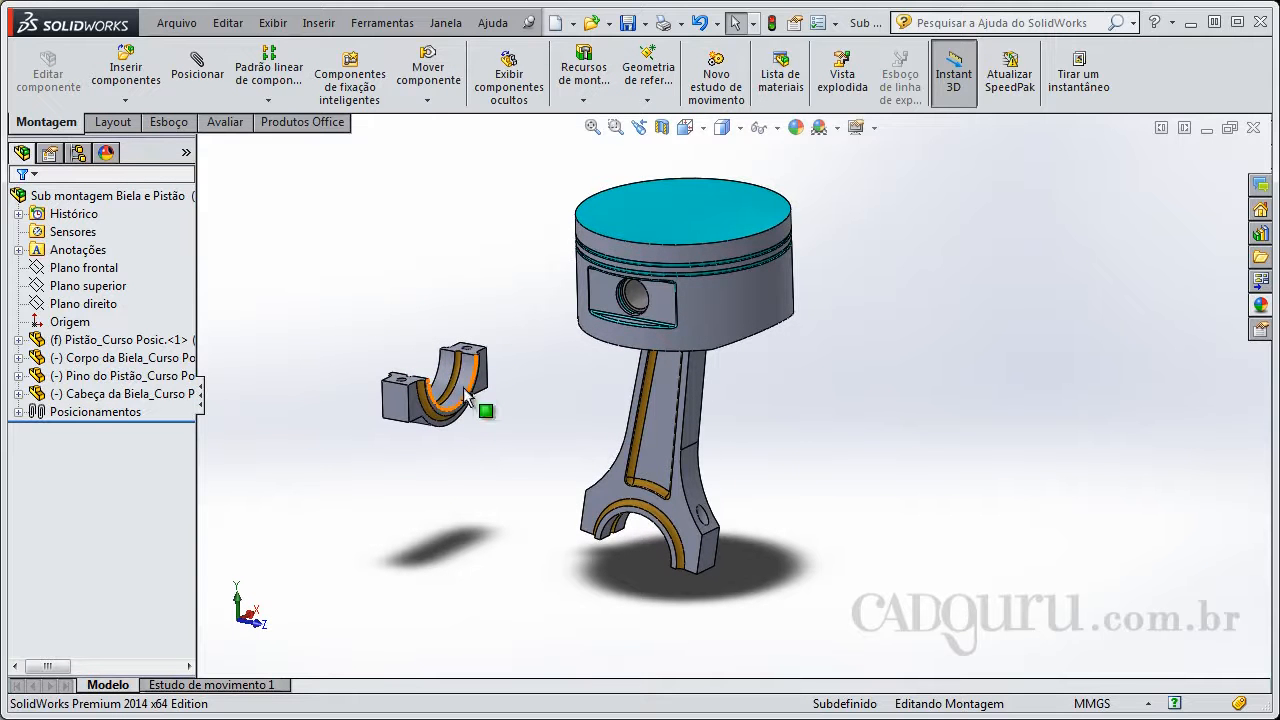
- Fix the loose rod cap component in place and try to move it
right_click(85, 397)
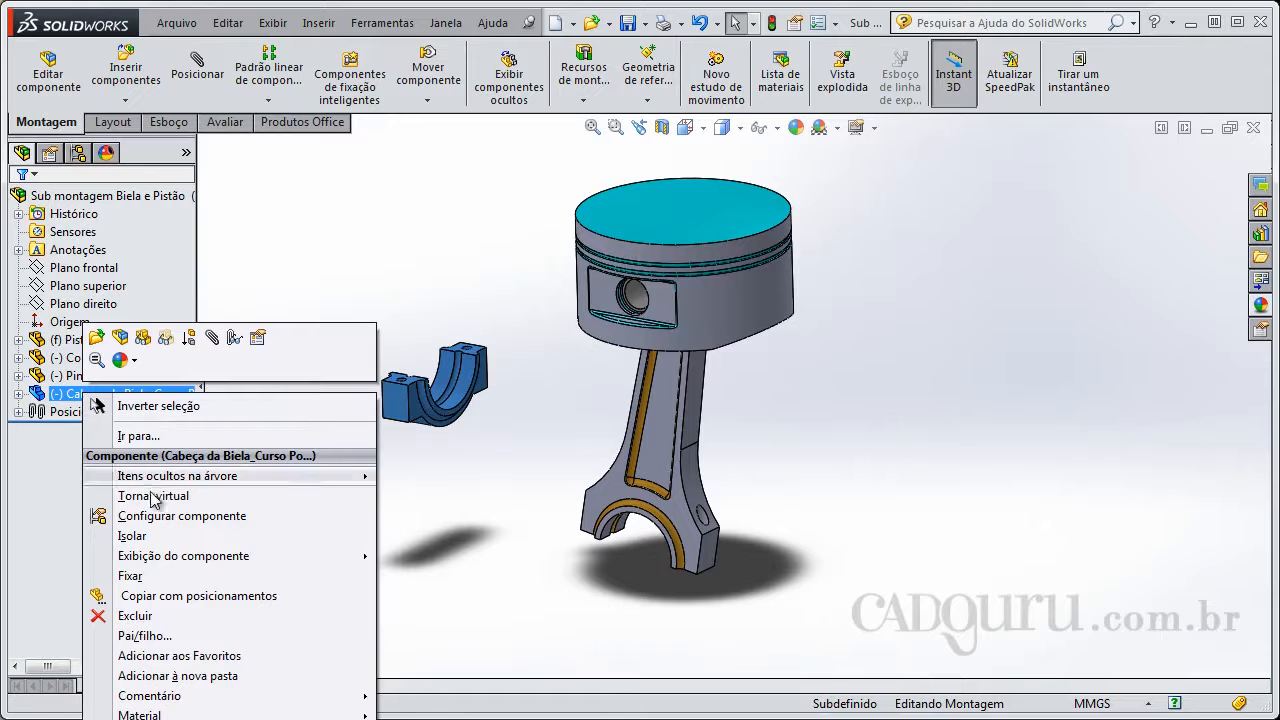
left_click(131, 576)
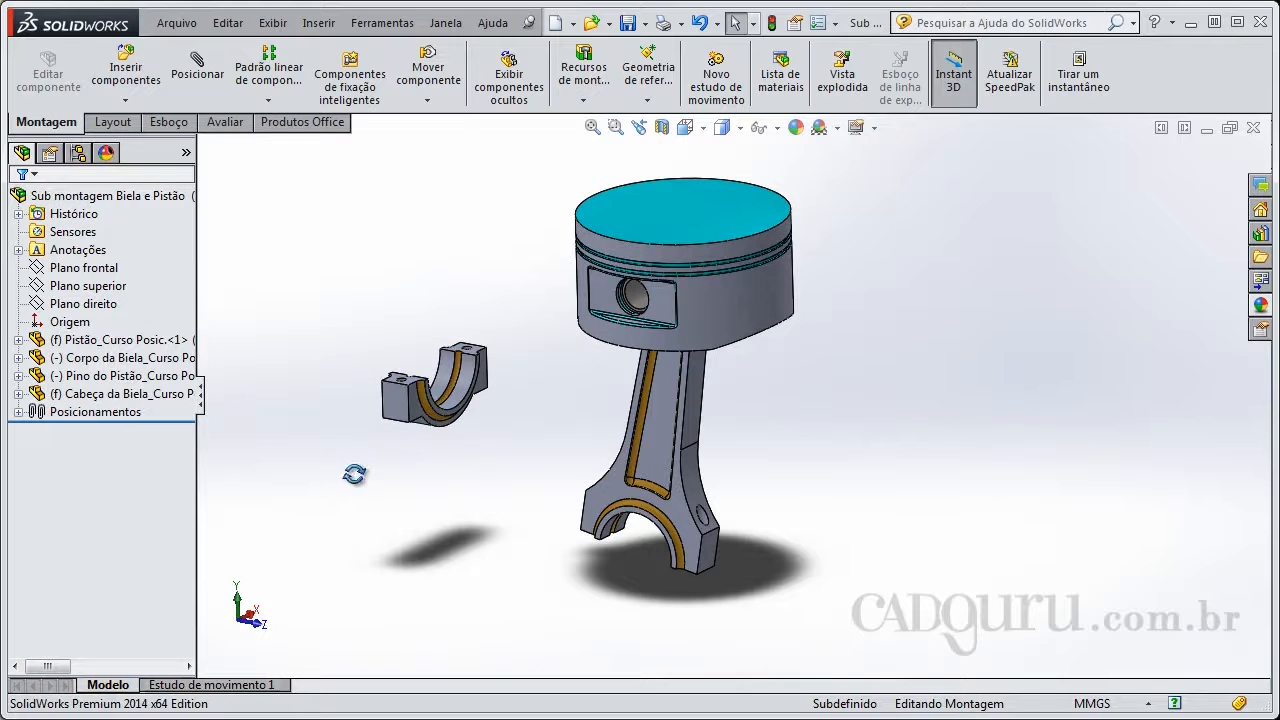
middle_click_drag(354, 474, 370, 474)
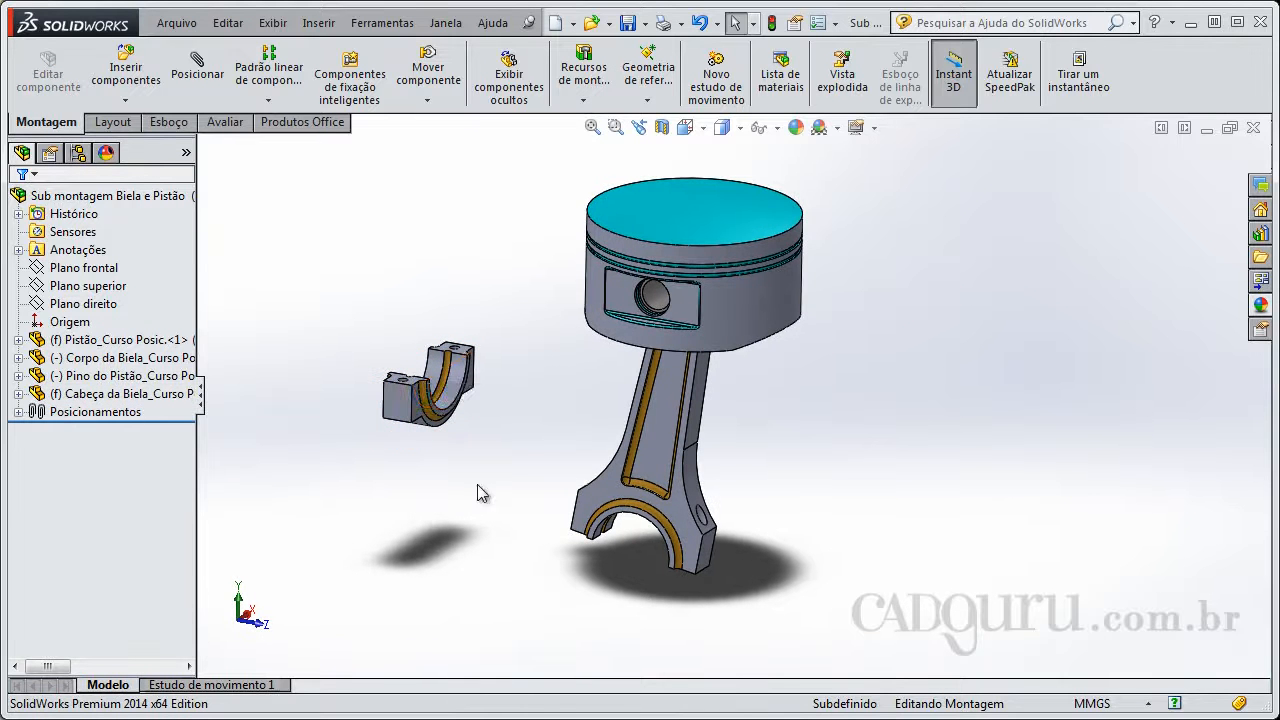
left_click_drag(456, 387, 398, 290)
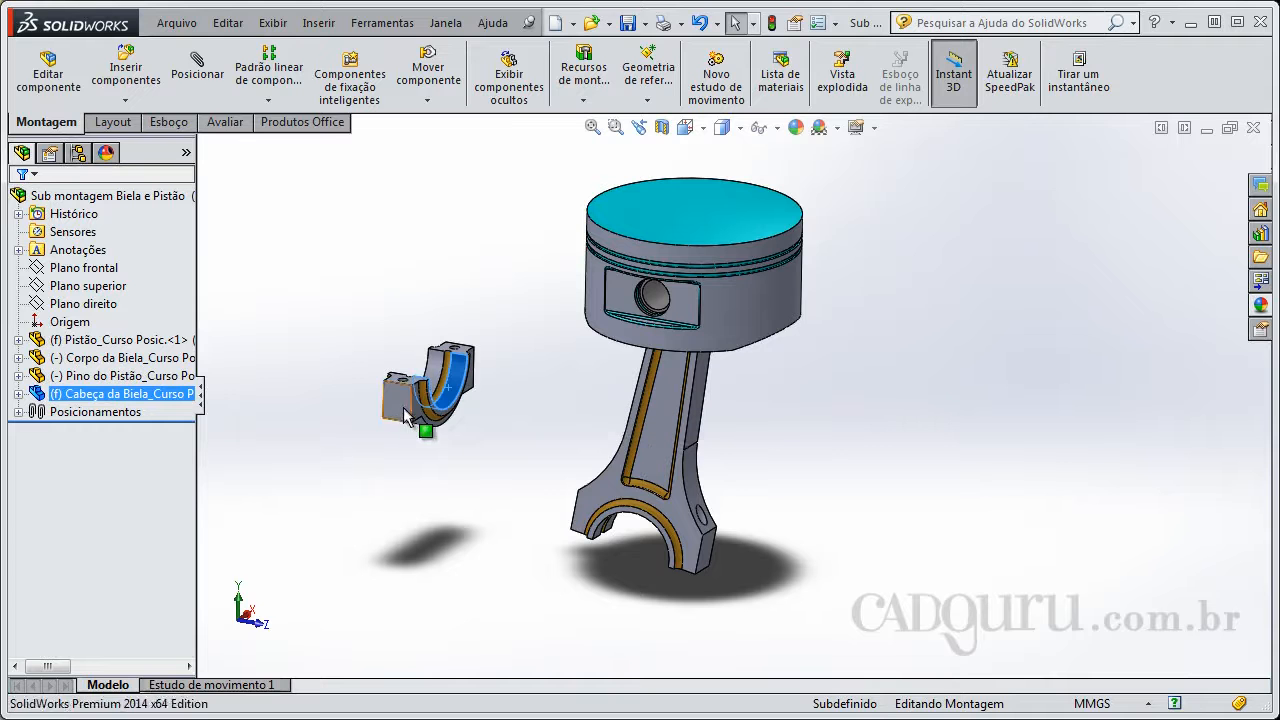
left_click_drag(402, 407, 318, 333)
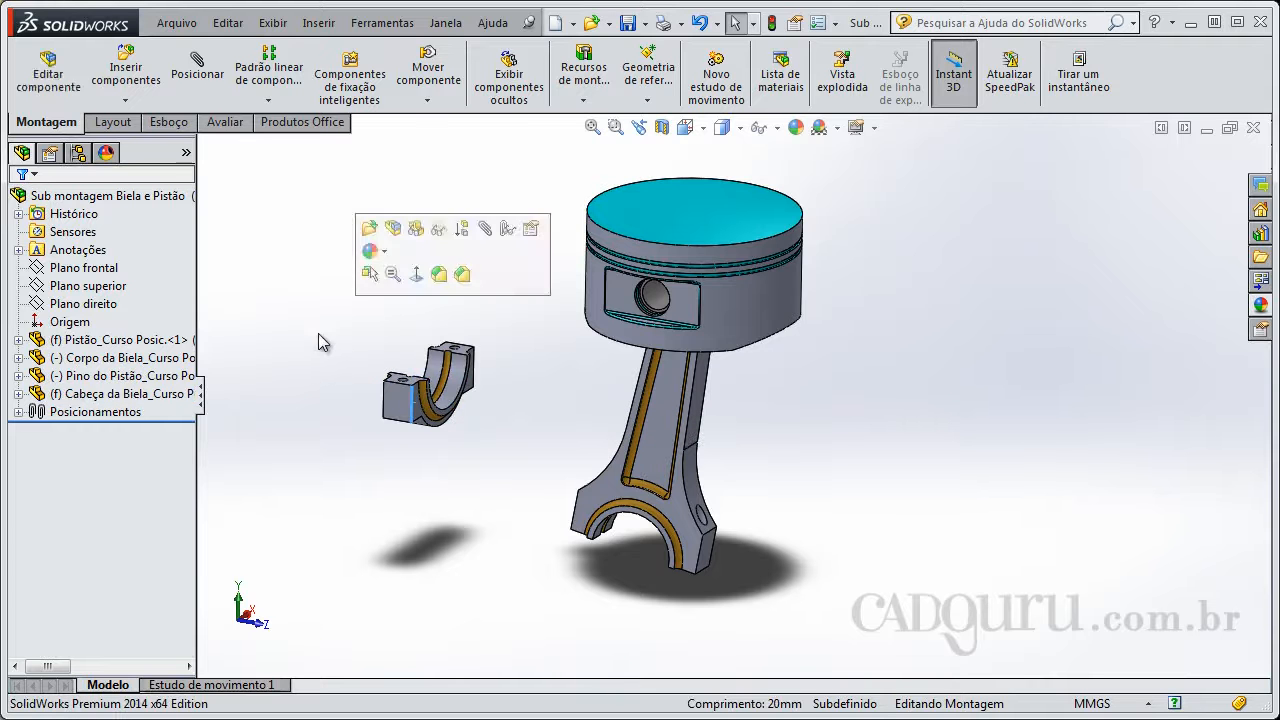
left_click(318, 333)
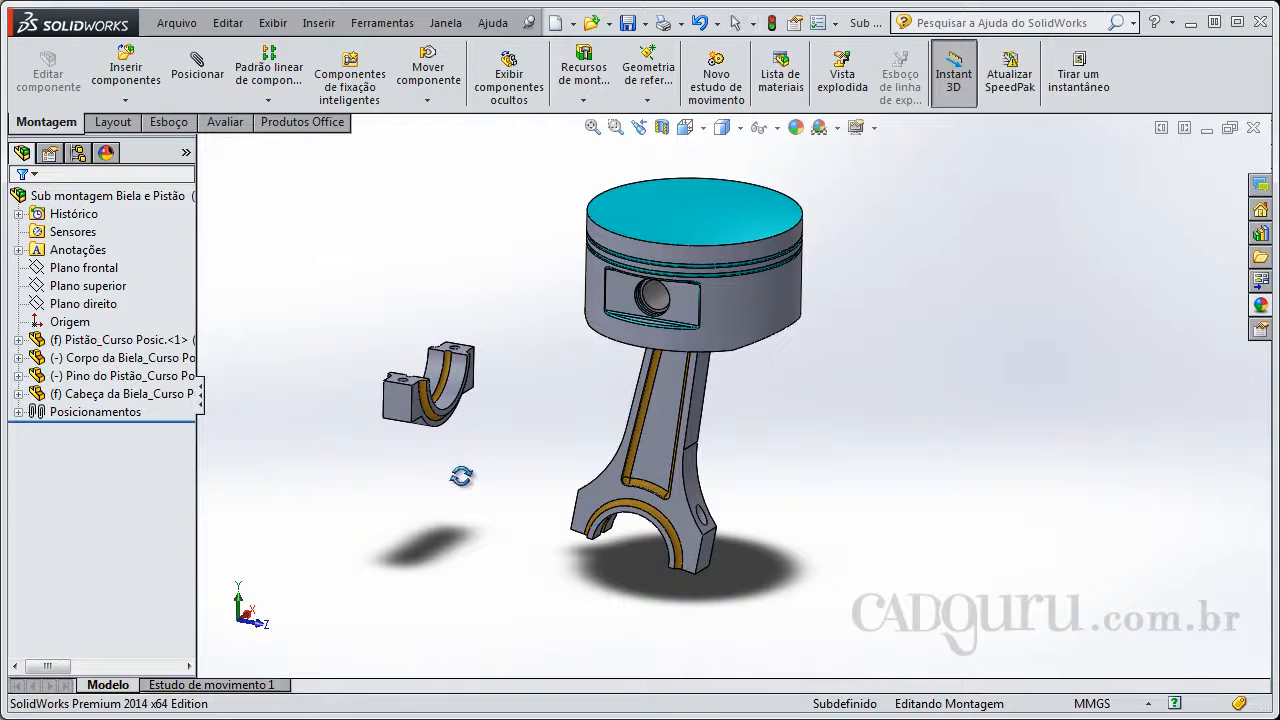
- Set the rod cap component to float and move it next to the connecting rod's open lower end
middle_click_drag(461, 476, 366, 481)
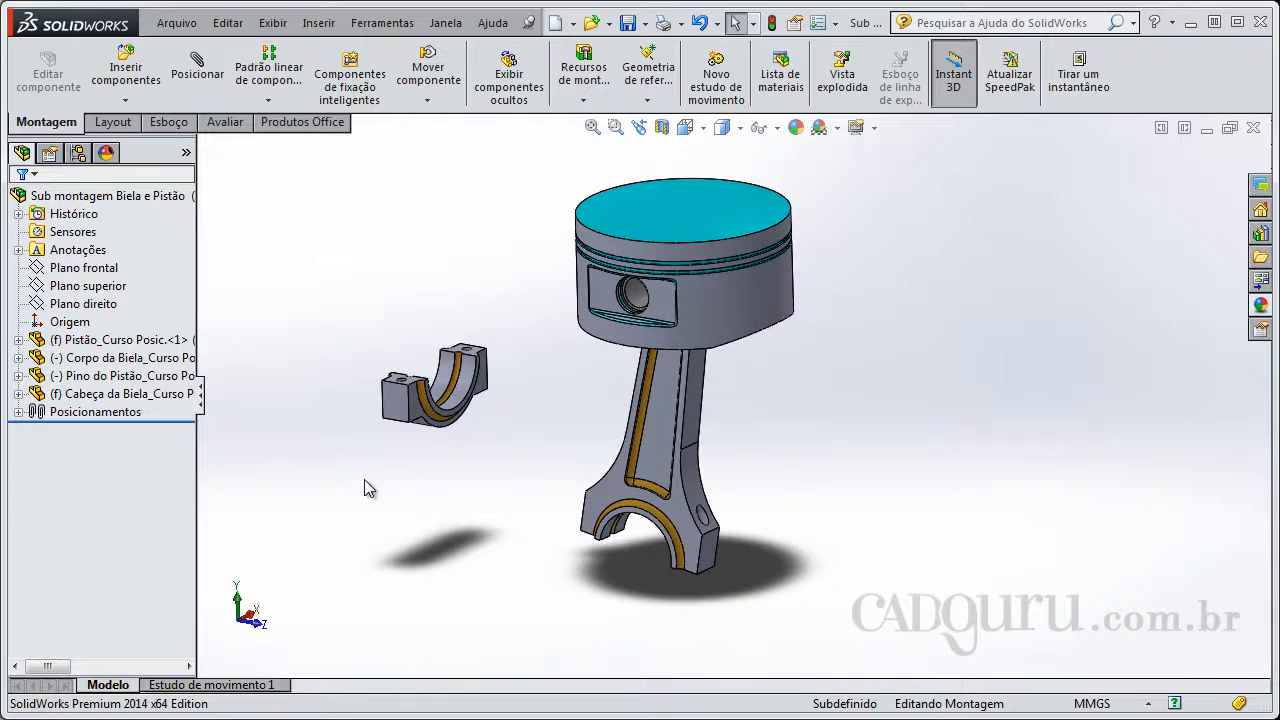
right_click(84, 397)
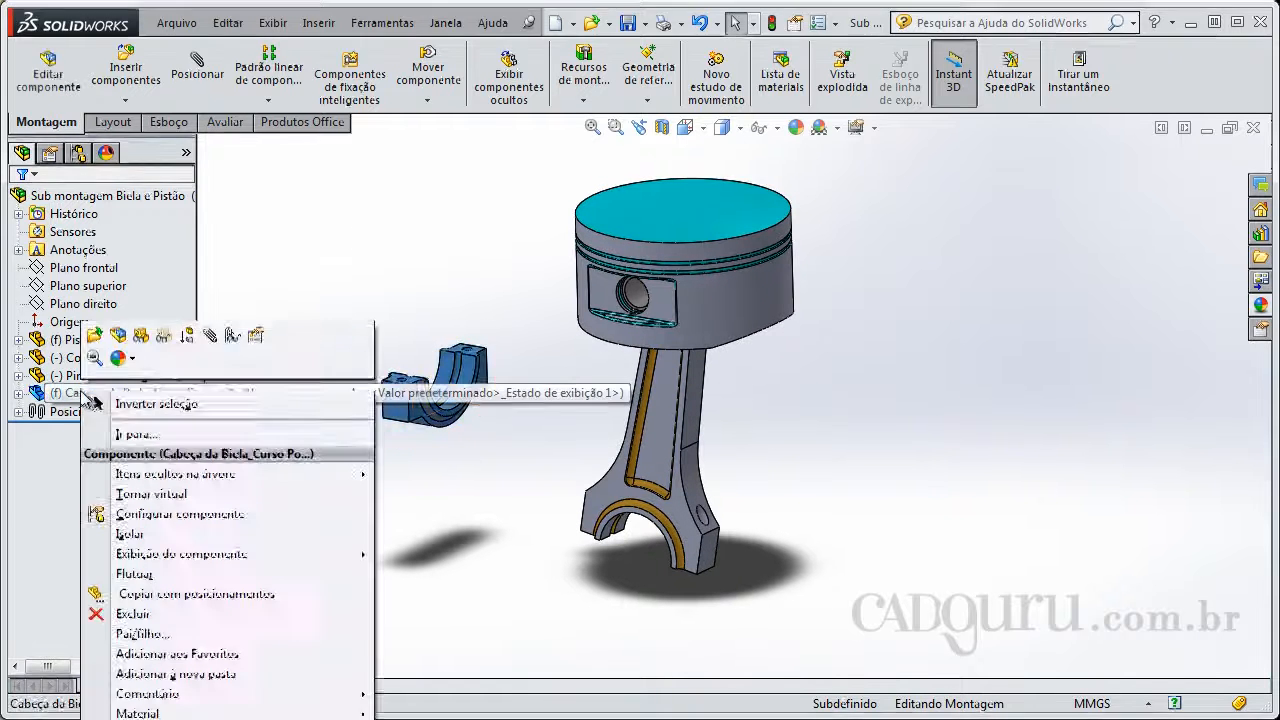
left_click(130, 574)
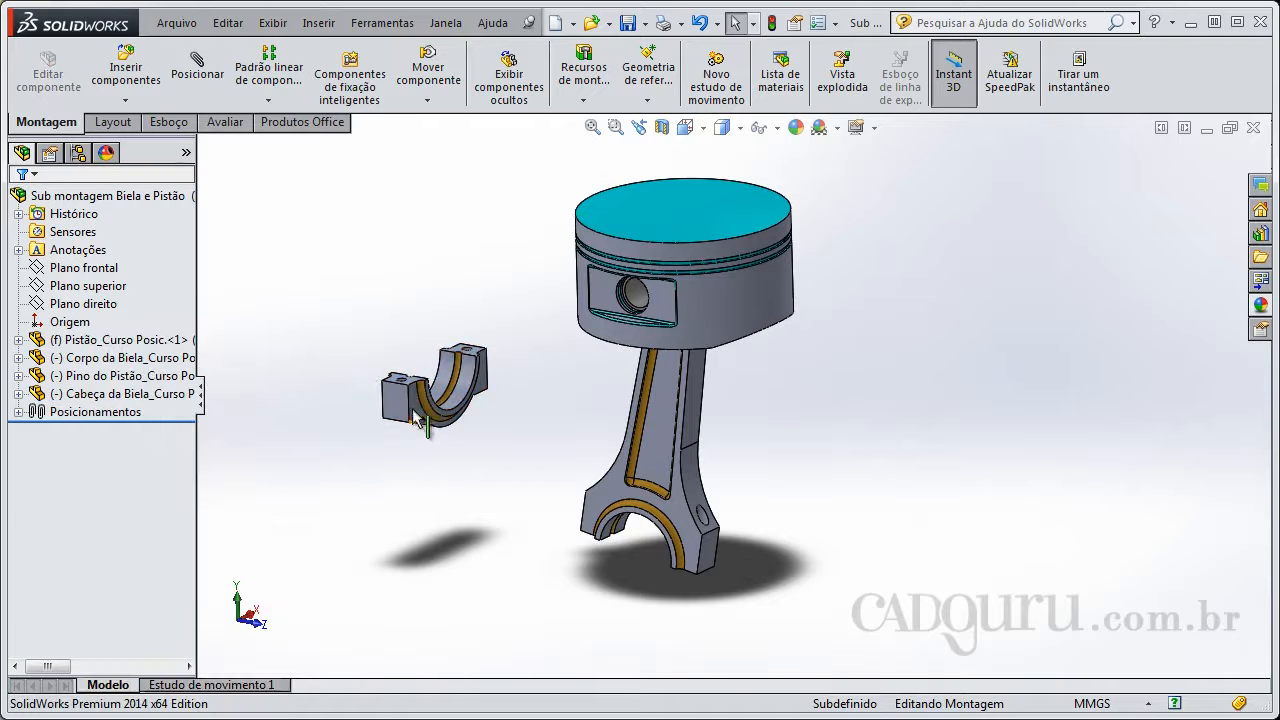
left_click_drag(414, 417, 624, 632)
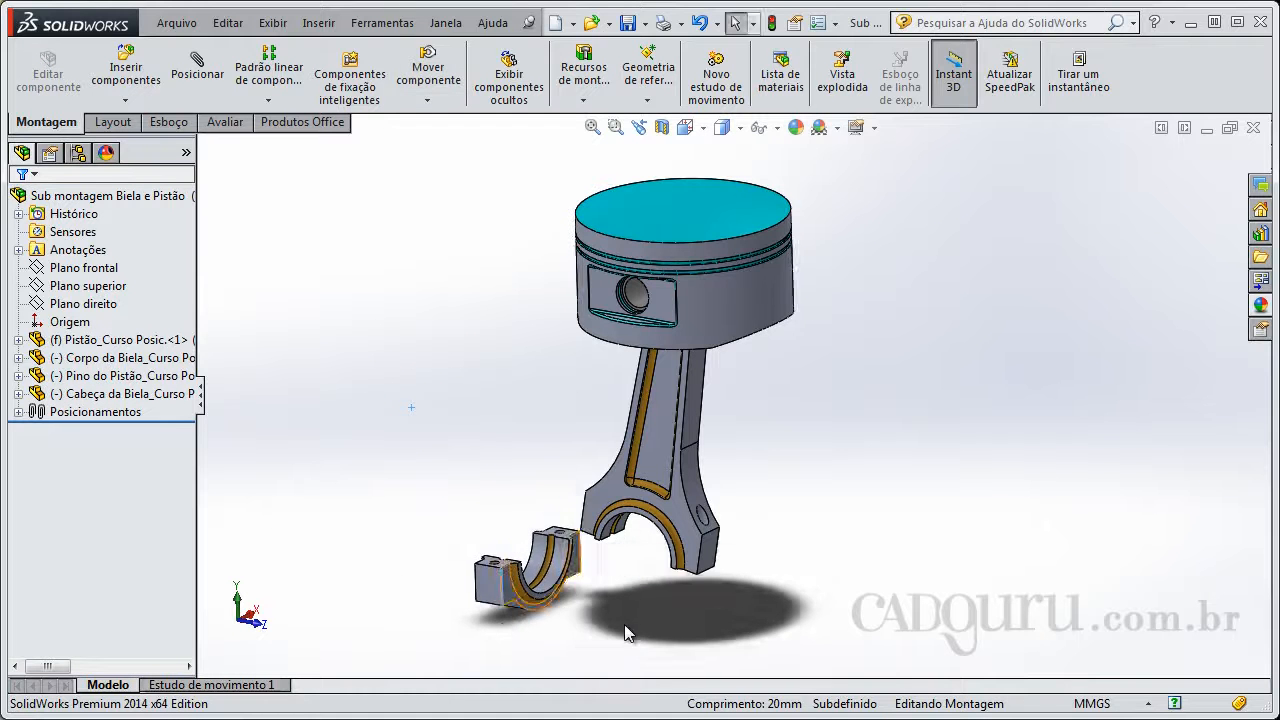
- SmartMate the circular edge of the cap's bolt hole to the matching hole edge on the connecting rod's lower end
scroll(480, 590, "down", 5)
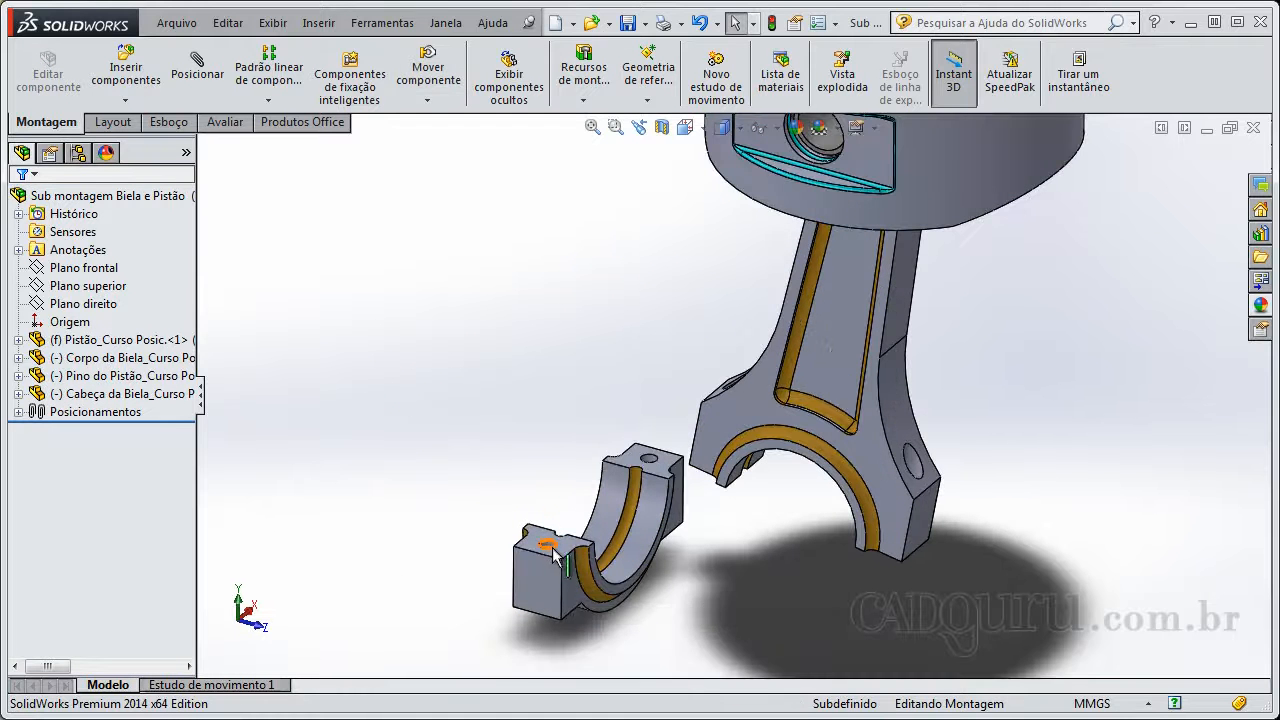
left_click_drag(552, 548, 746, 608)
middle_click_drag(746, 600, 785, 490)
right_click_drag(778, 535, 794, 554)
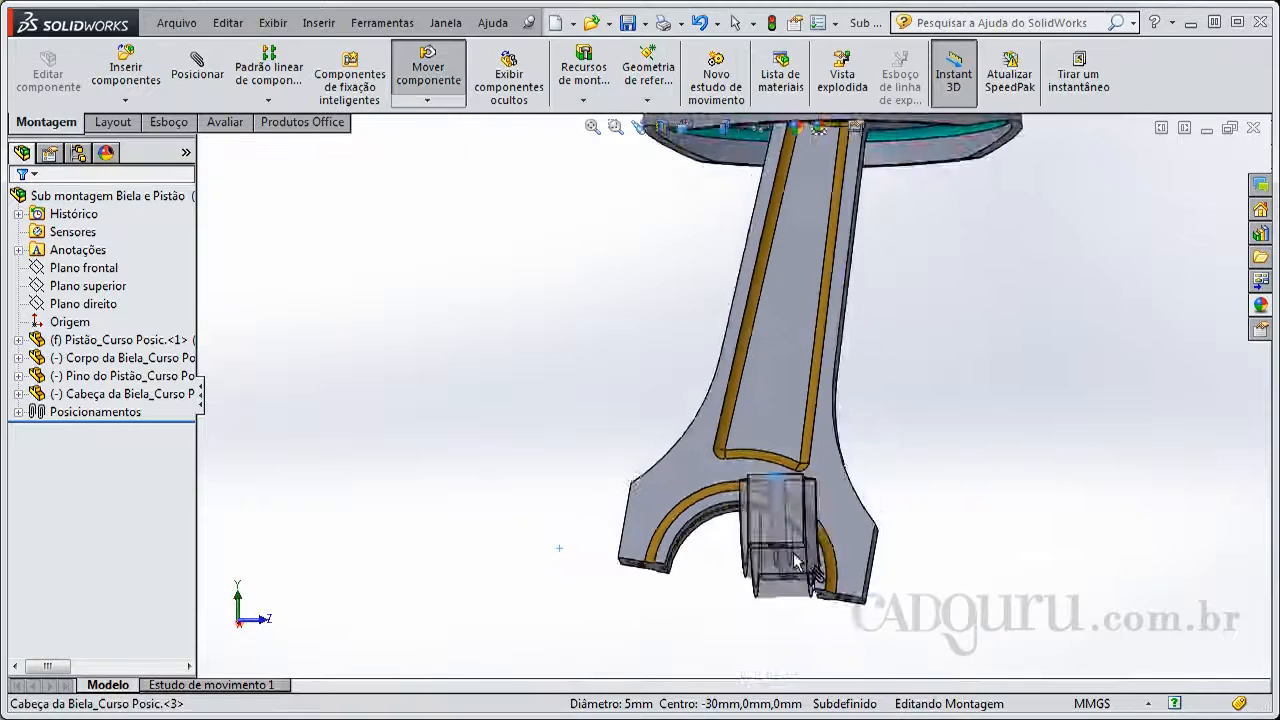
scroll(795, 562, "down", 8)
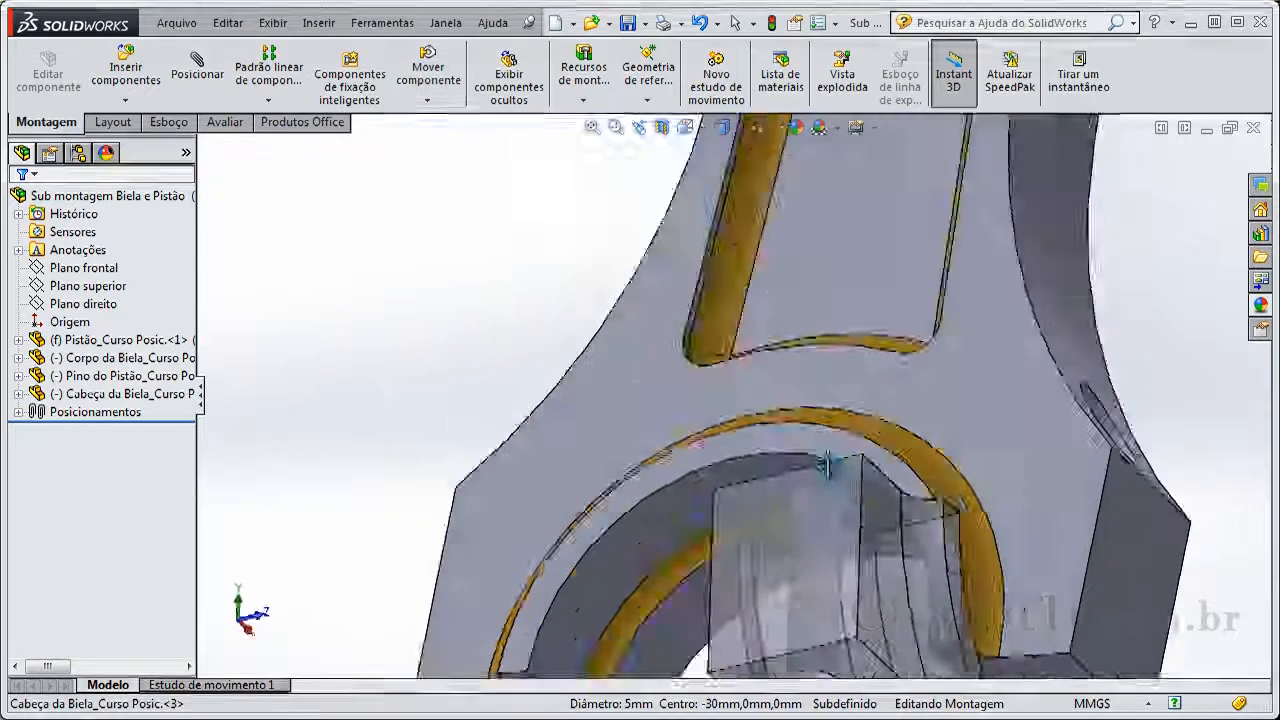
middle_click_drag(827, 465, 850, 510)
left_click_drag(850, 510, 777, 505, "alt")
scroll(866, 541, "up", 4)
middle_click_drag(939, 534, 897, 526)
left_click(897, 526)
- Mate the cylindrical face of a bolt hole in the cap with the corresponding bolt hole face of the connecting rod body
middle_click_drag(564, 460, 607, 515)
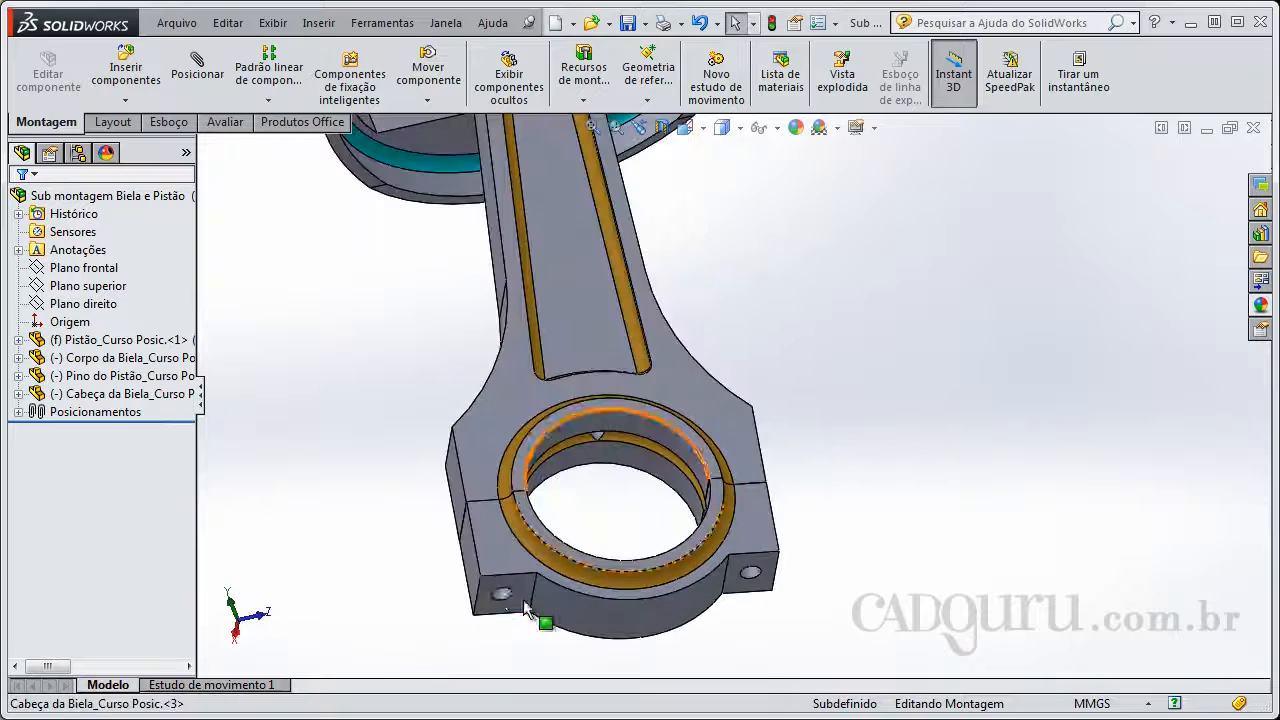
scroll(510, 600, "down", 2)
left_click(541, 583)
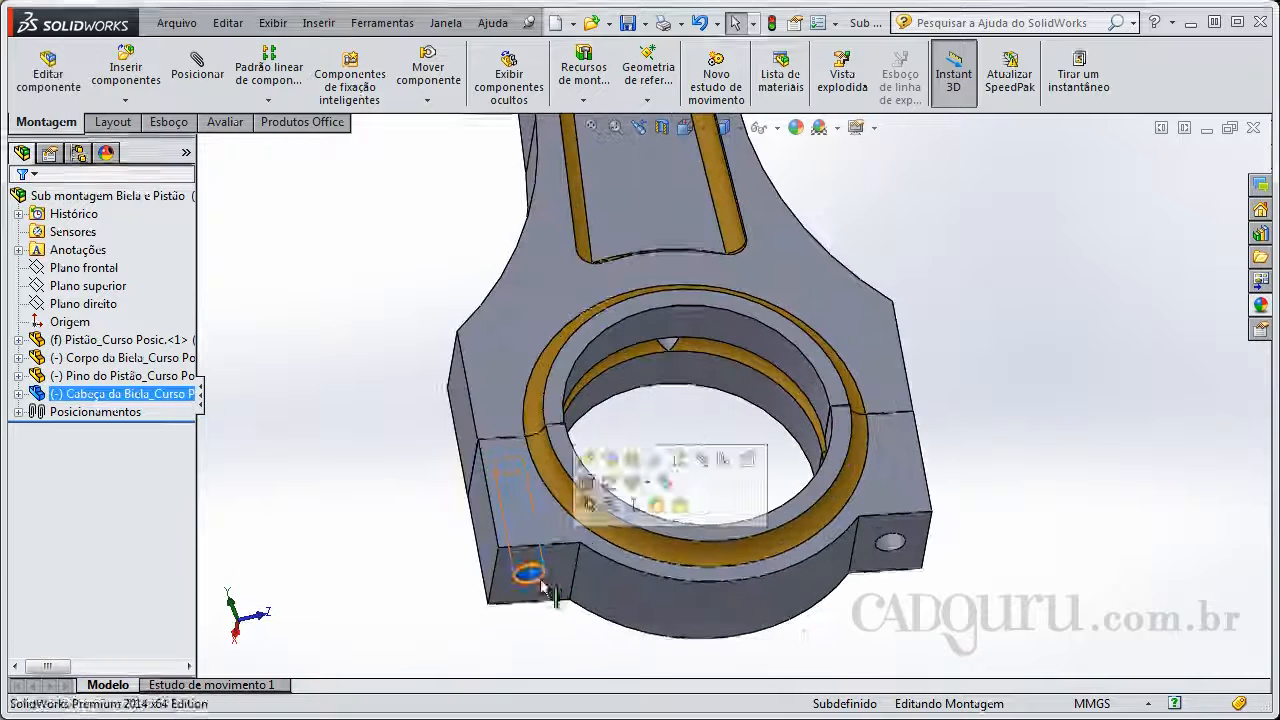
scroll(541, 583, "up", 3)
middle_click_drag(573, 440, 665, 620)
left_click(600, 354, "ctrl")
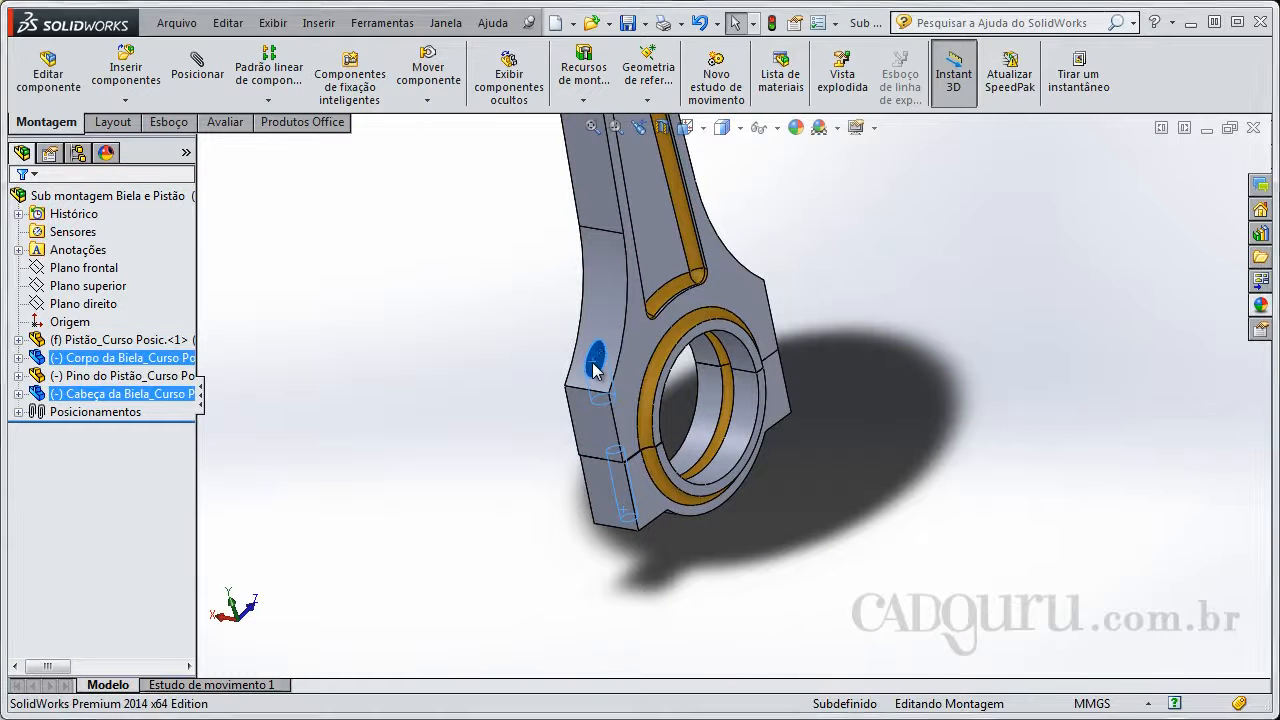
left_click(594, 367, "ctrl")
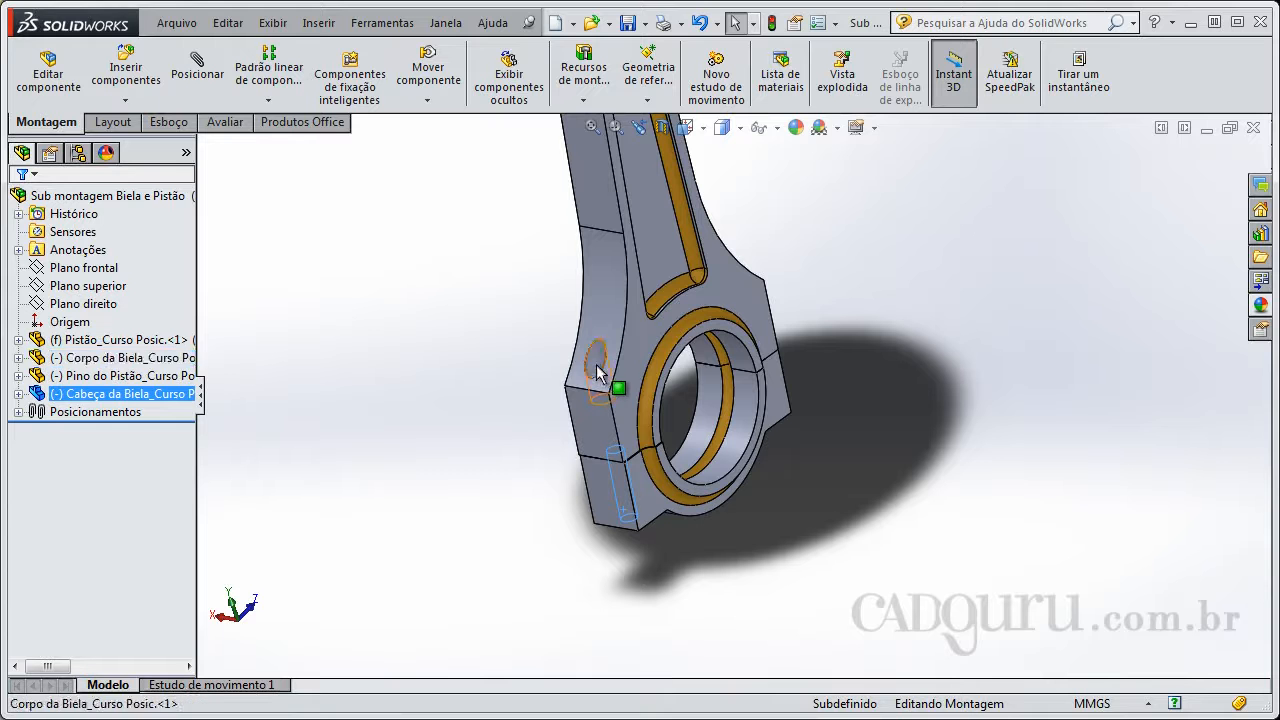
left_click(596, 364, "ctrl")
left_click(737, 340)
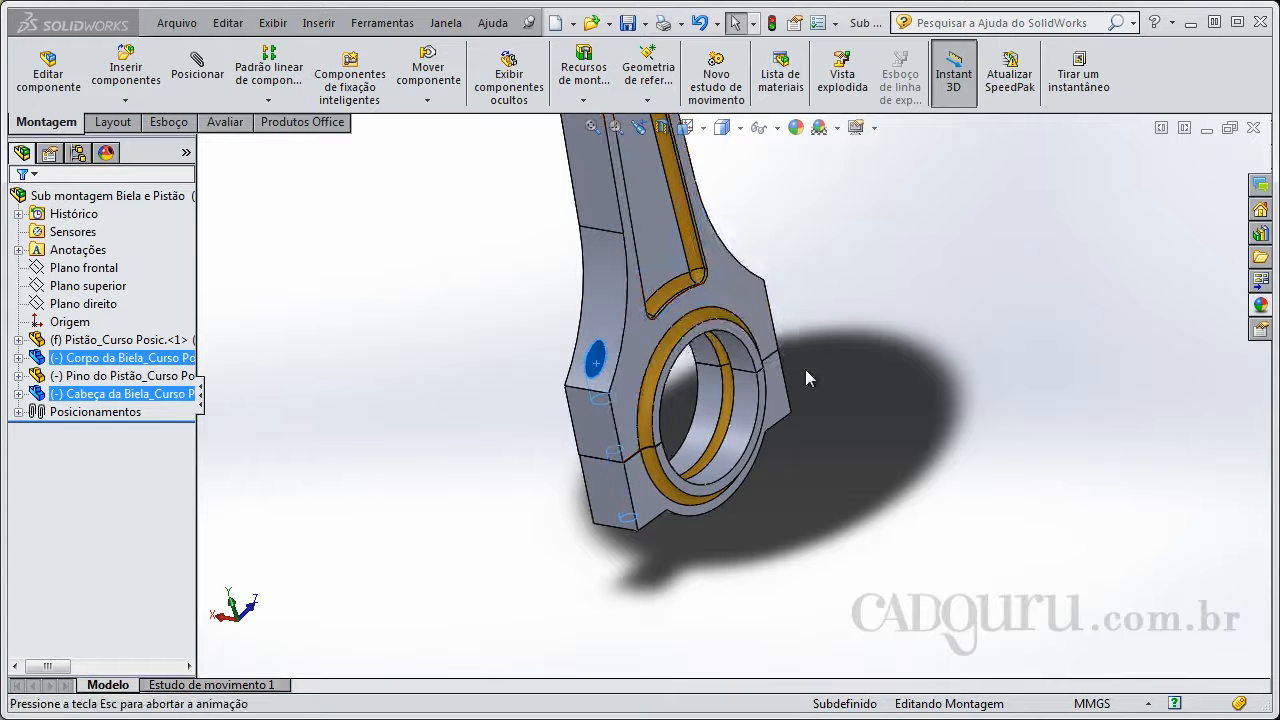
- Swing the connecting rod together with its mated cap to a nearly vertical position below the piston
scroll(876, 480, "up", 3)
middle_click_drag(870, 484, 773, 485)
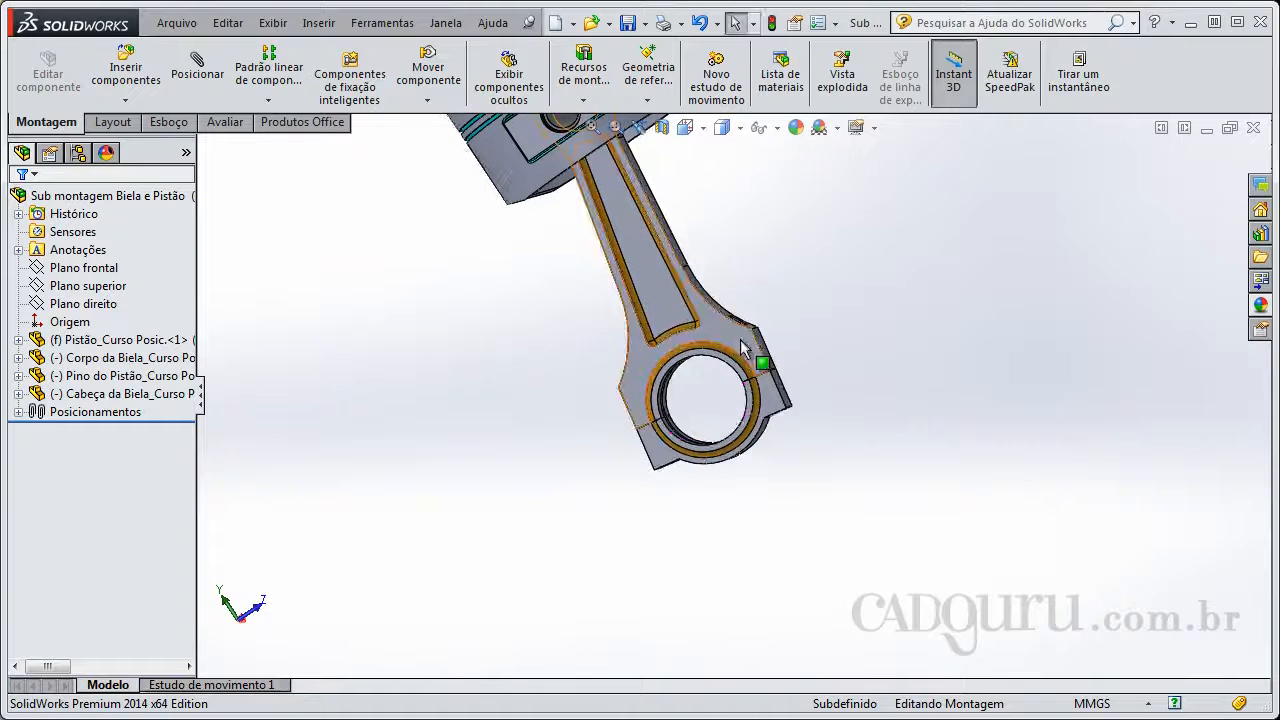
left_click(742, 348)
middle_click_drag(742, 348, 853, 368)
left_click(853, 368)
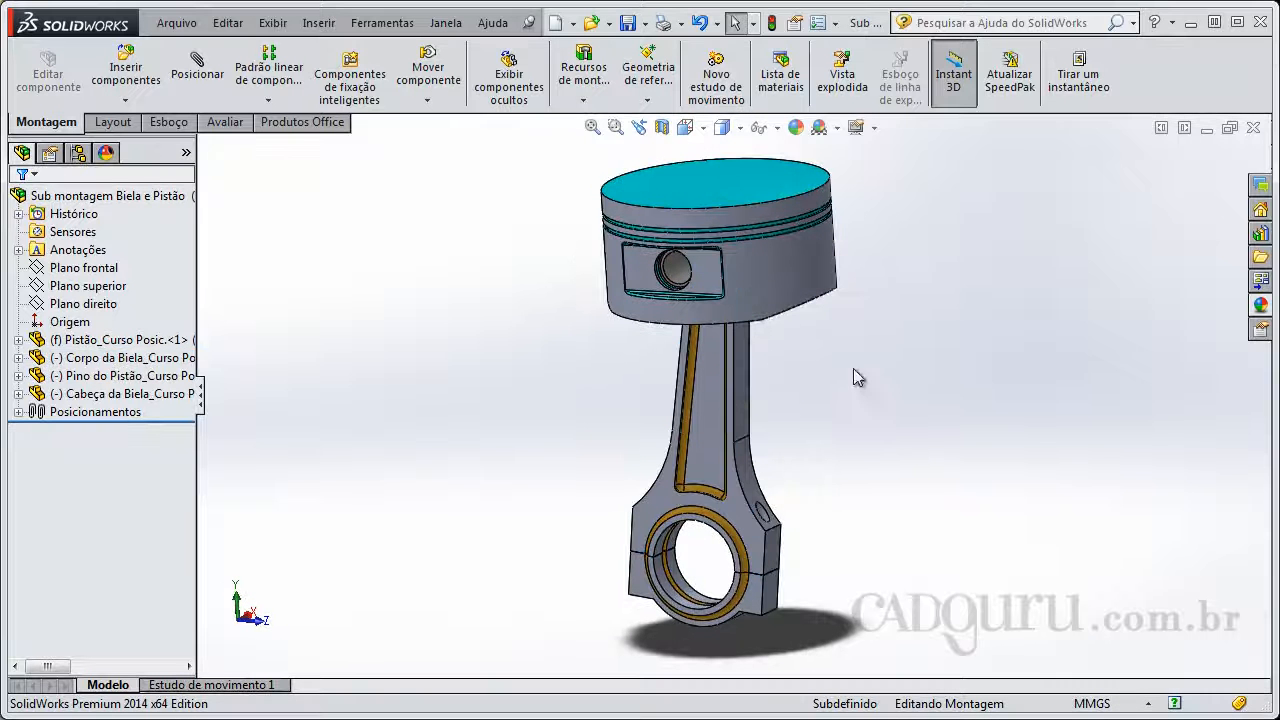
- Try to move the fixed piston by its side and top faces
left_click(797, 272)
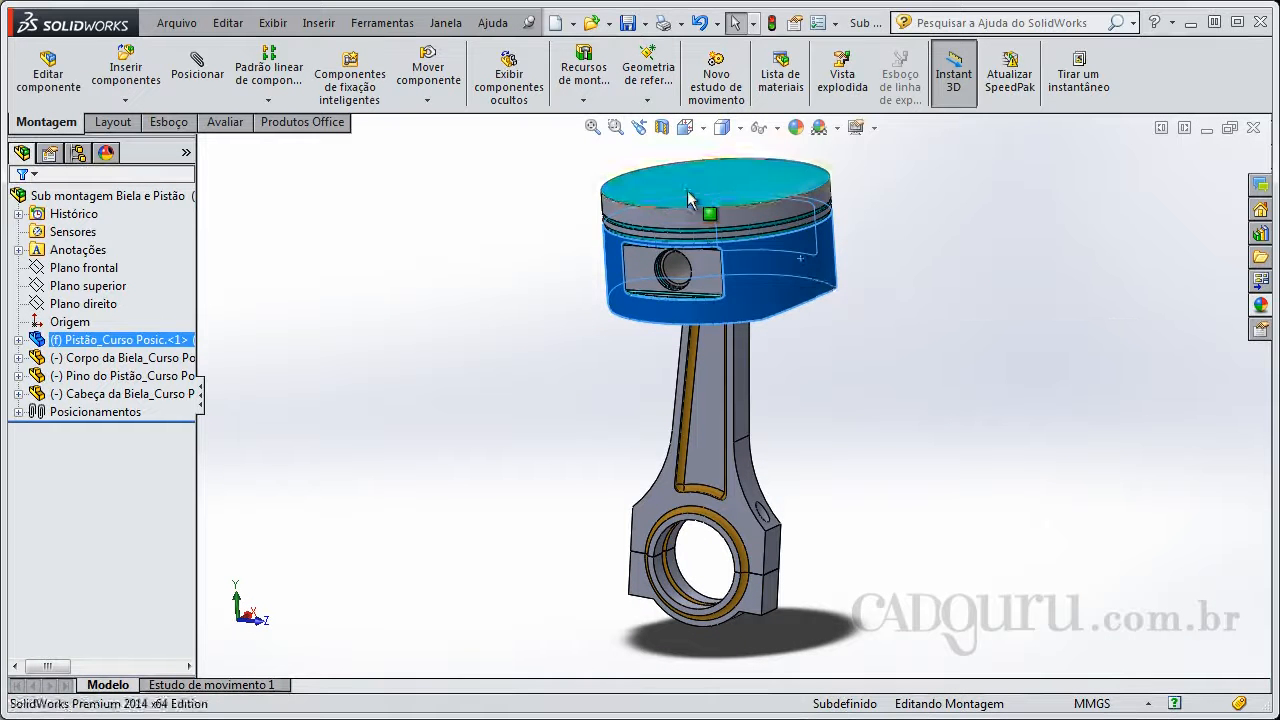
left_click_drag(697, 209, 730, 203)
left_click(478, 402)
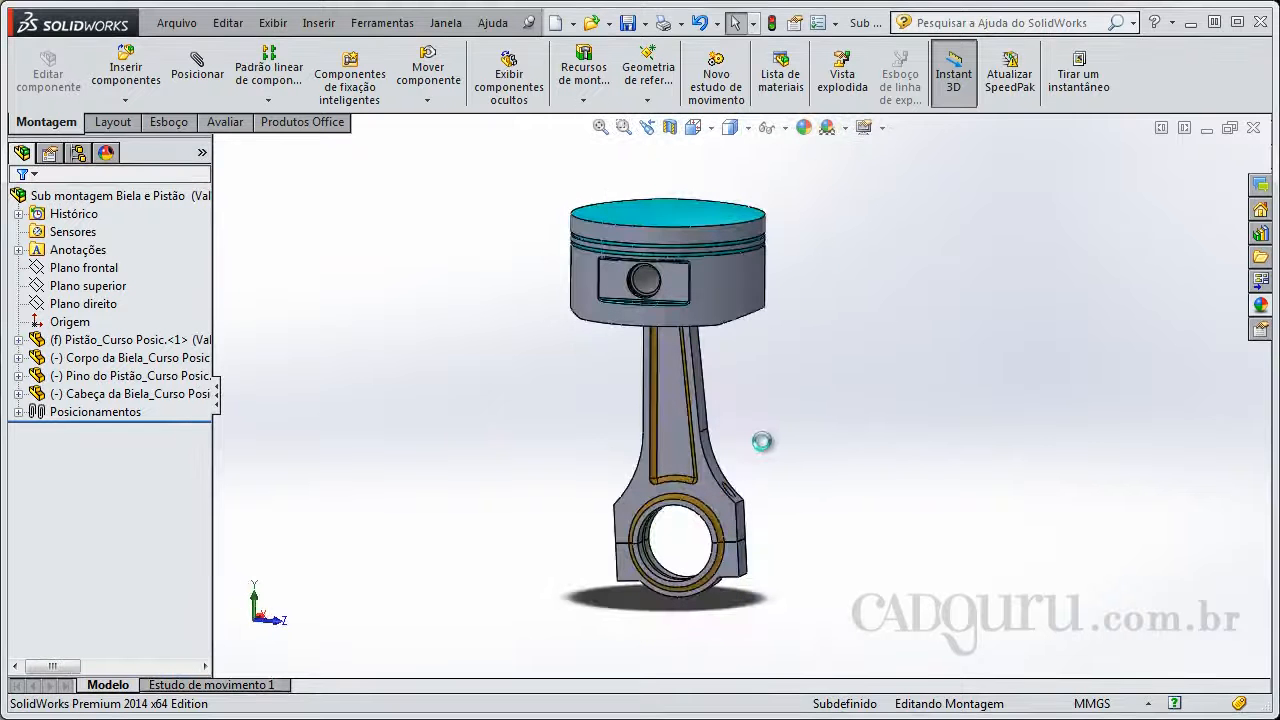
- Swing the connecting rod and cap sideways about the piston pin until they are clearly tilted
mouse_move(762, 441)
middle_mouse_down()
mouse_move(751, 446)
mouse_move(785, 446)
middle_mouse_up()
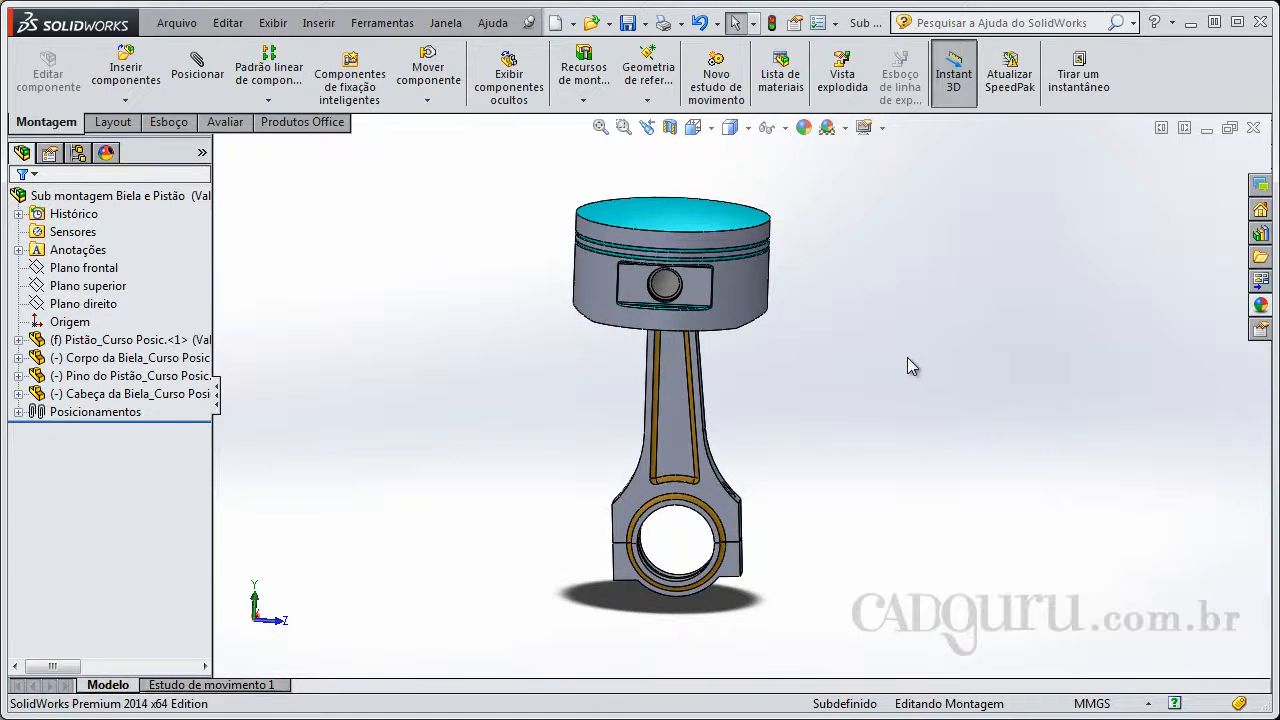
middle_click_drag(847, 414, 737, 397)
left_click_drag(735, 545, 790, 546)
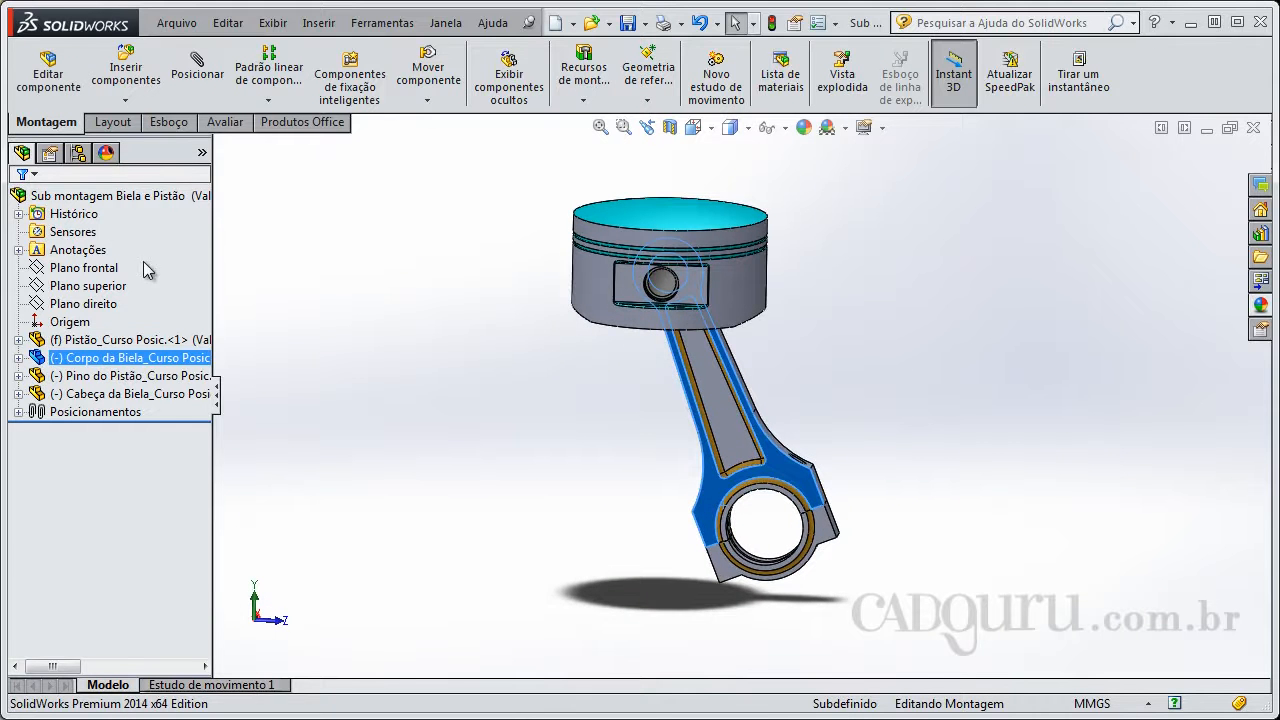
left_click(306, 297)
- Rebuild and save the piston and connecting rod subassembly, and close its document
left_click(627, 22)
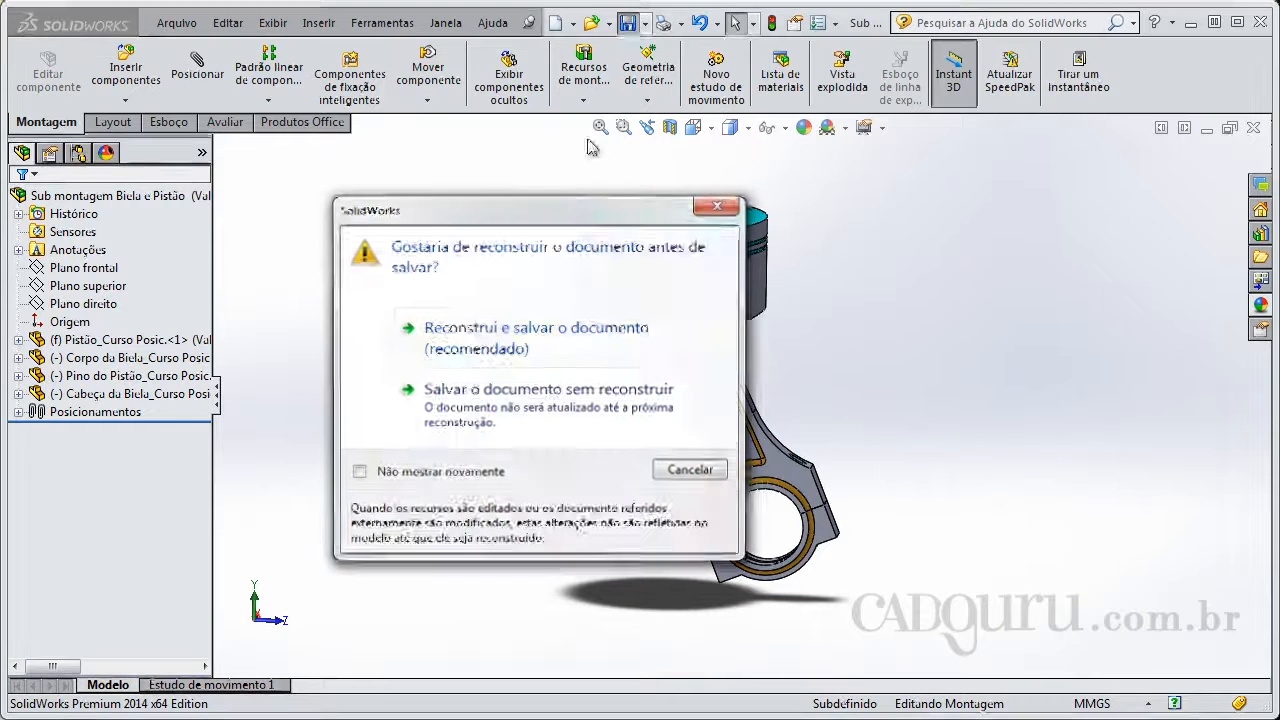
left_click(474, 340)
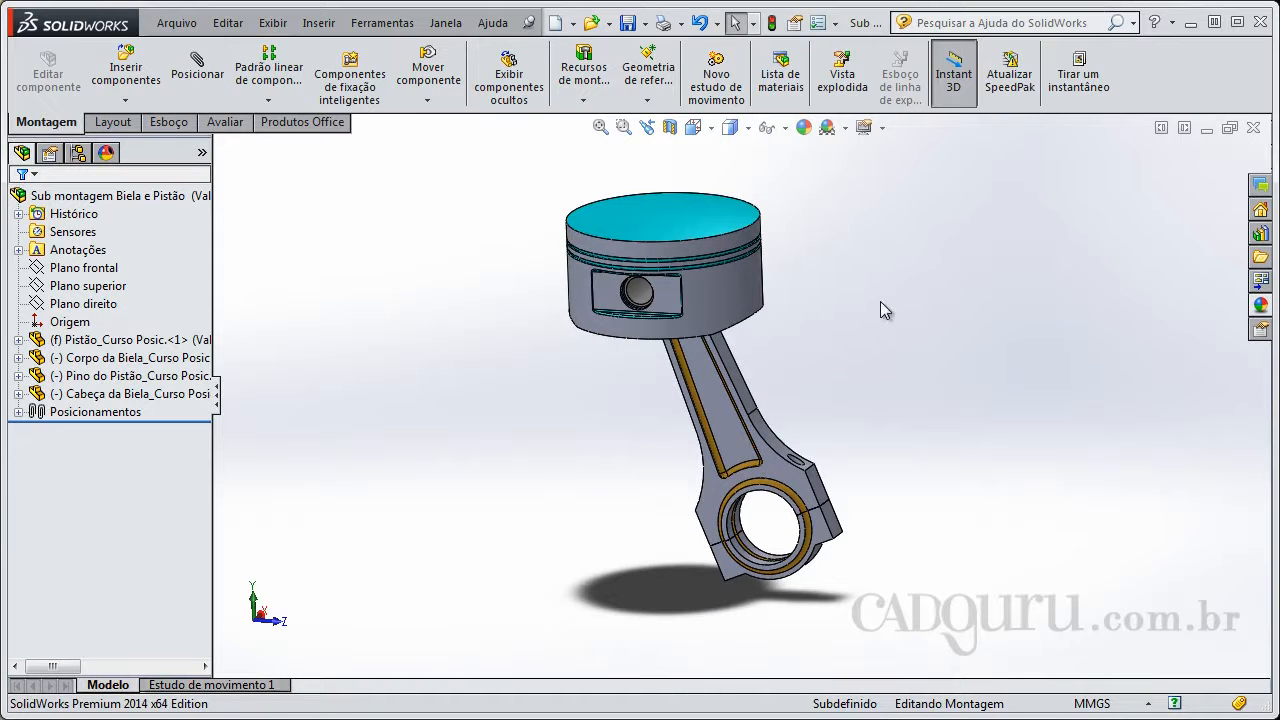
left_click(1253, 129)
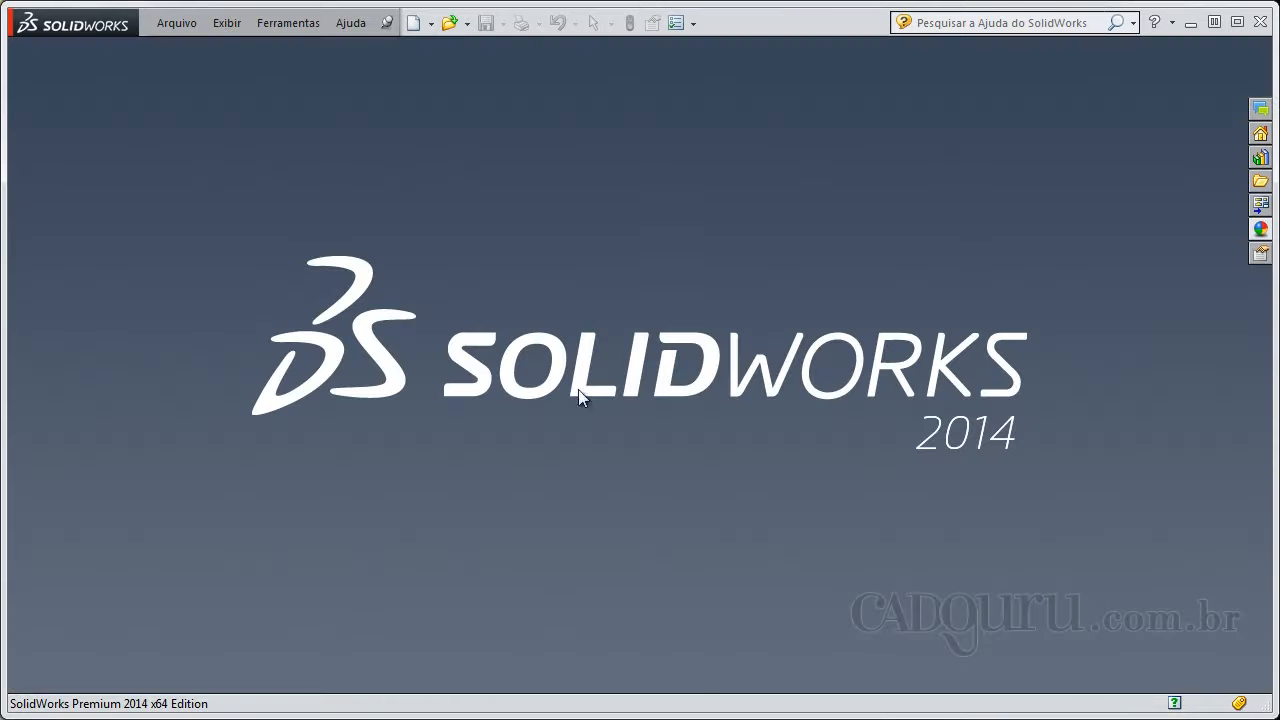
- Create a new assembly and insert the crankshaft part Viraquebrim_ Curso Posic. as its first component
left_click(413, 25)
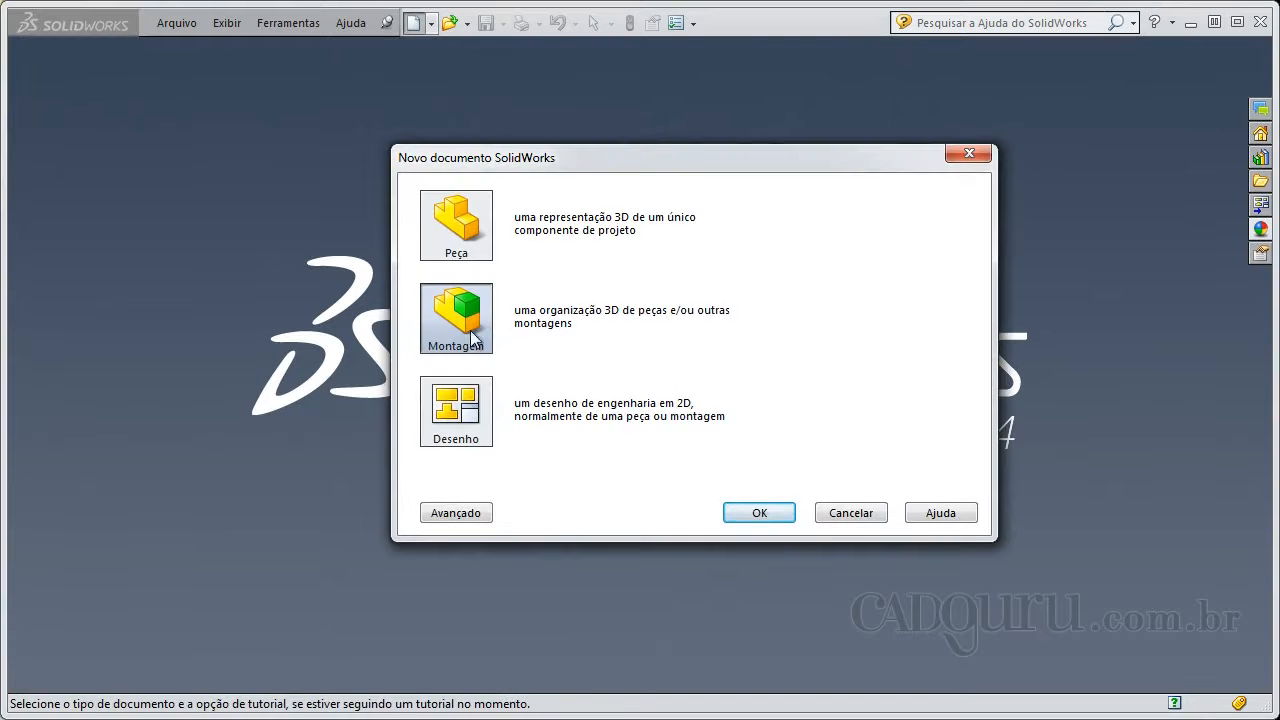
left_click(752, 508)
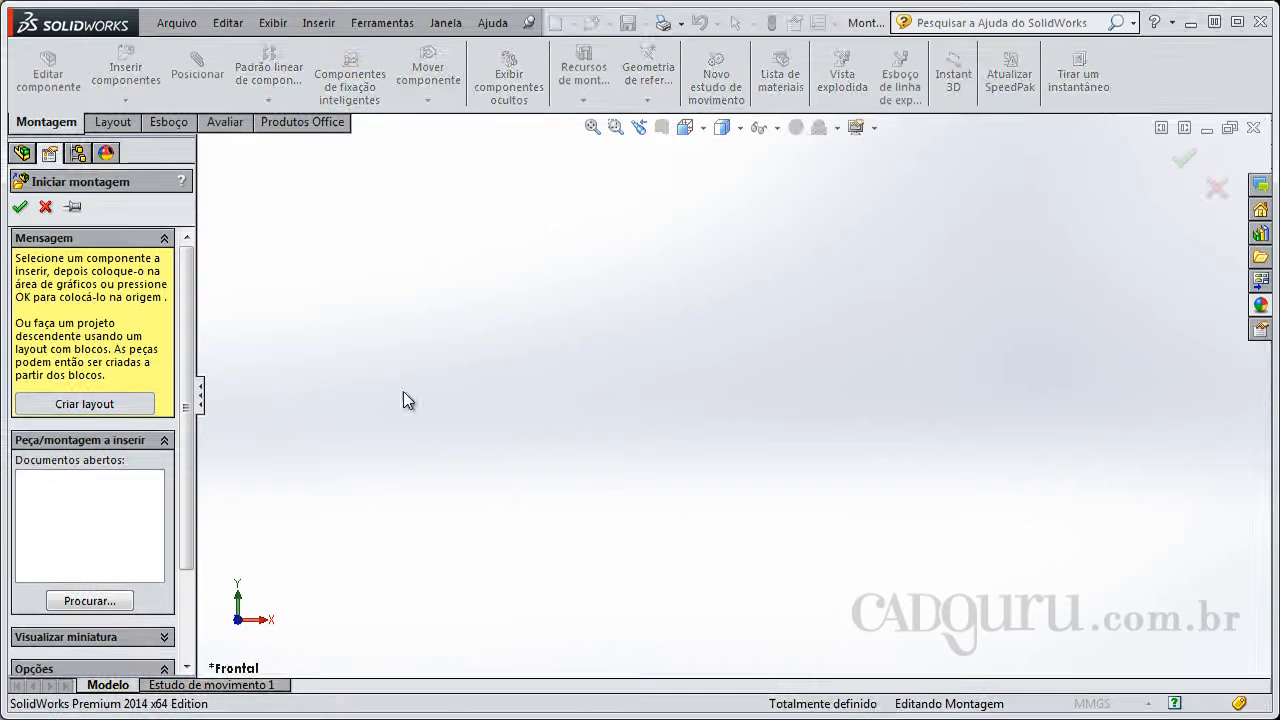
left_click(89, 601)
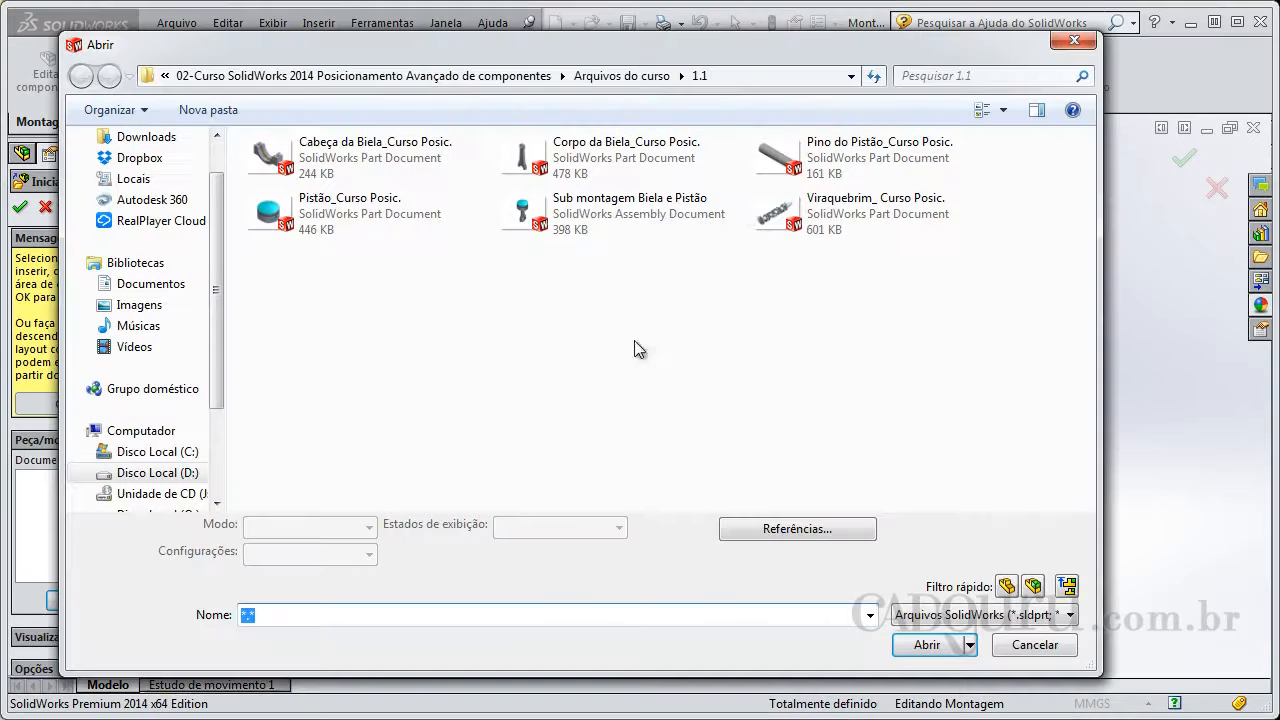
double_click(772, 213)
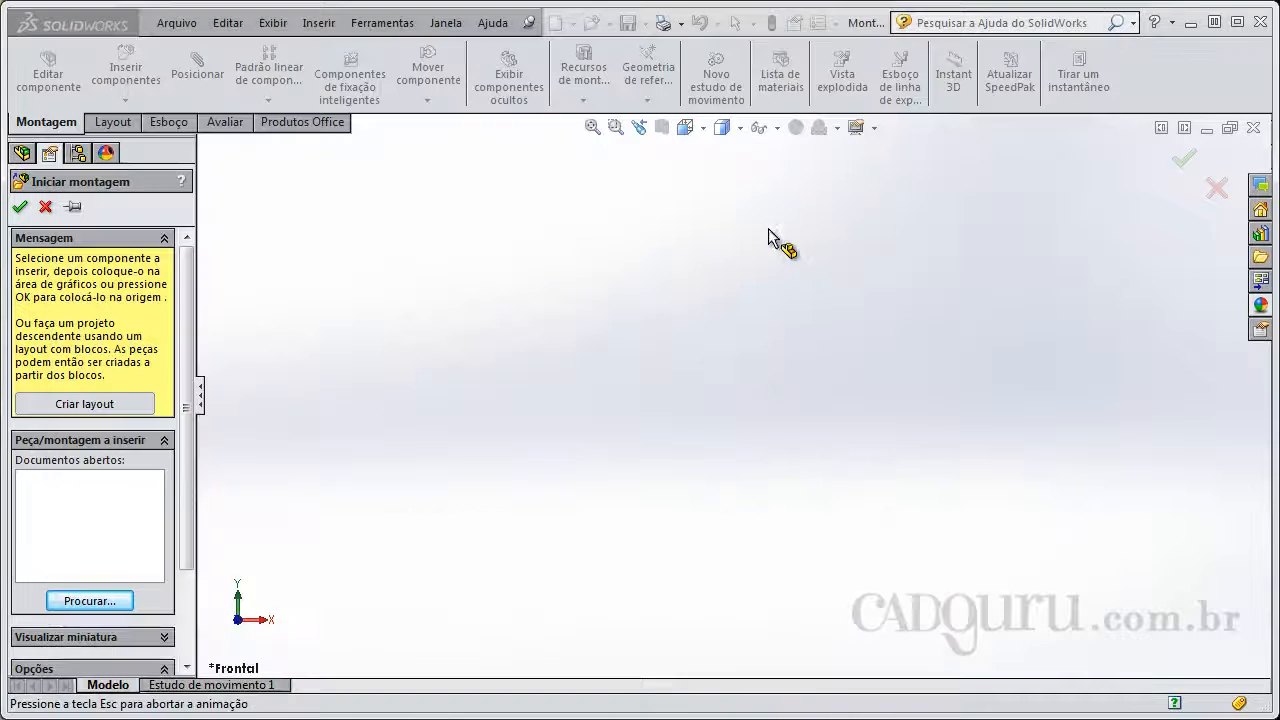
left_click(715, 413)
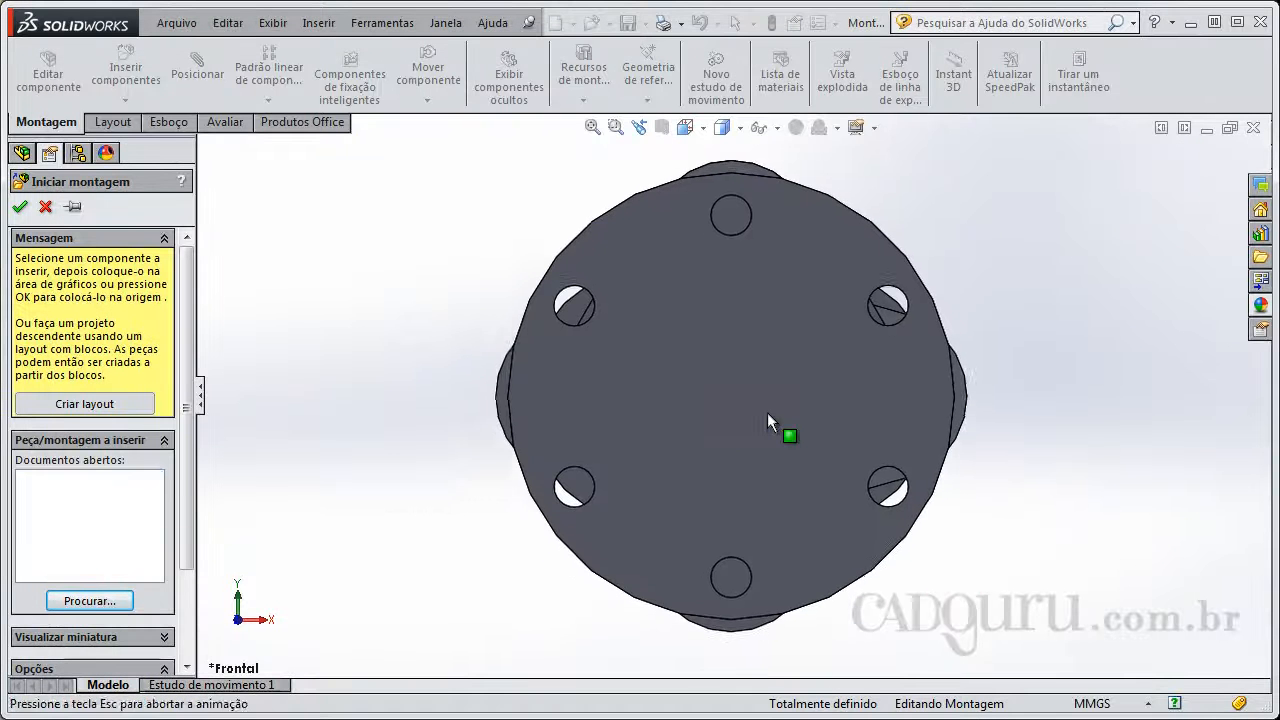
scroll(838, 430, "up", 4)
middle_click_drag(840, 430, 761, 466)
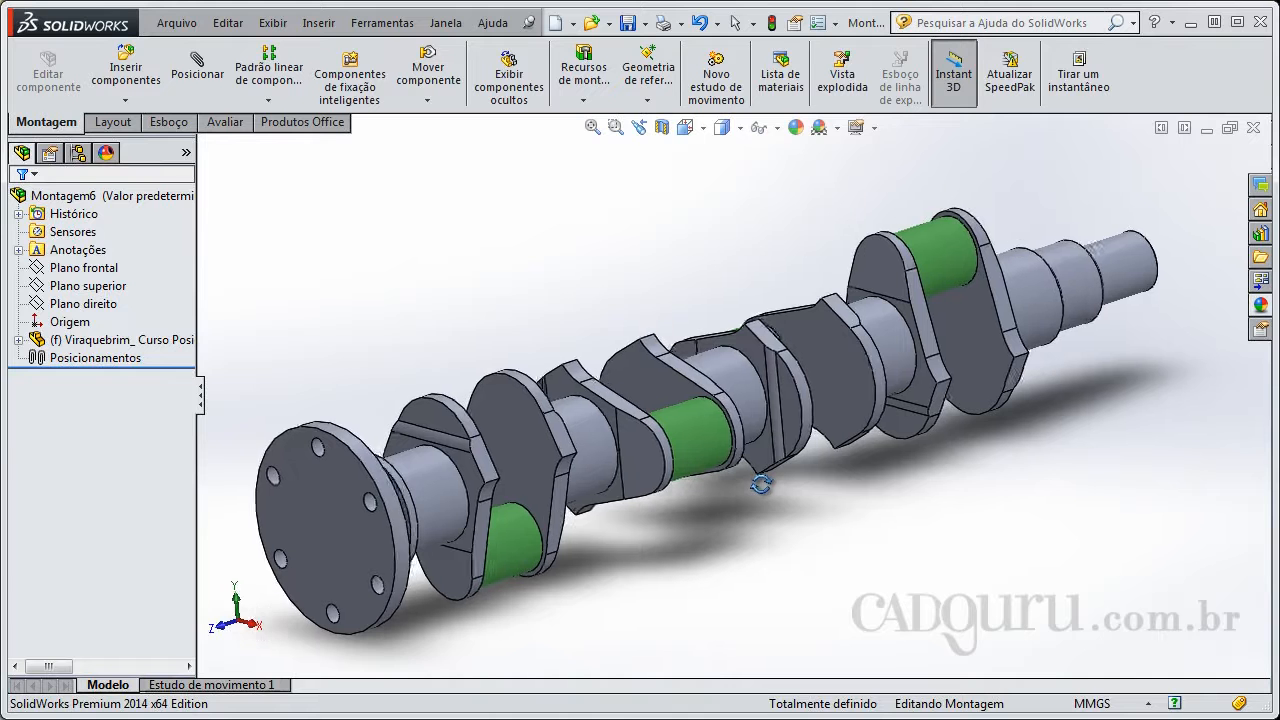
- Try to move the fixed crankshaft and check its Float option
scroll(764, 490, "up", 2)
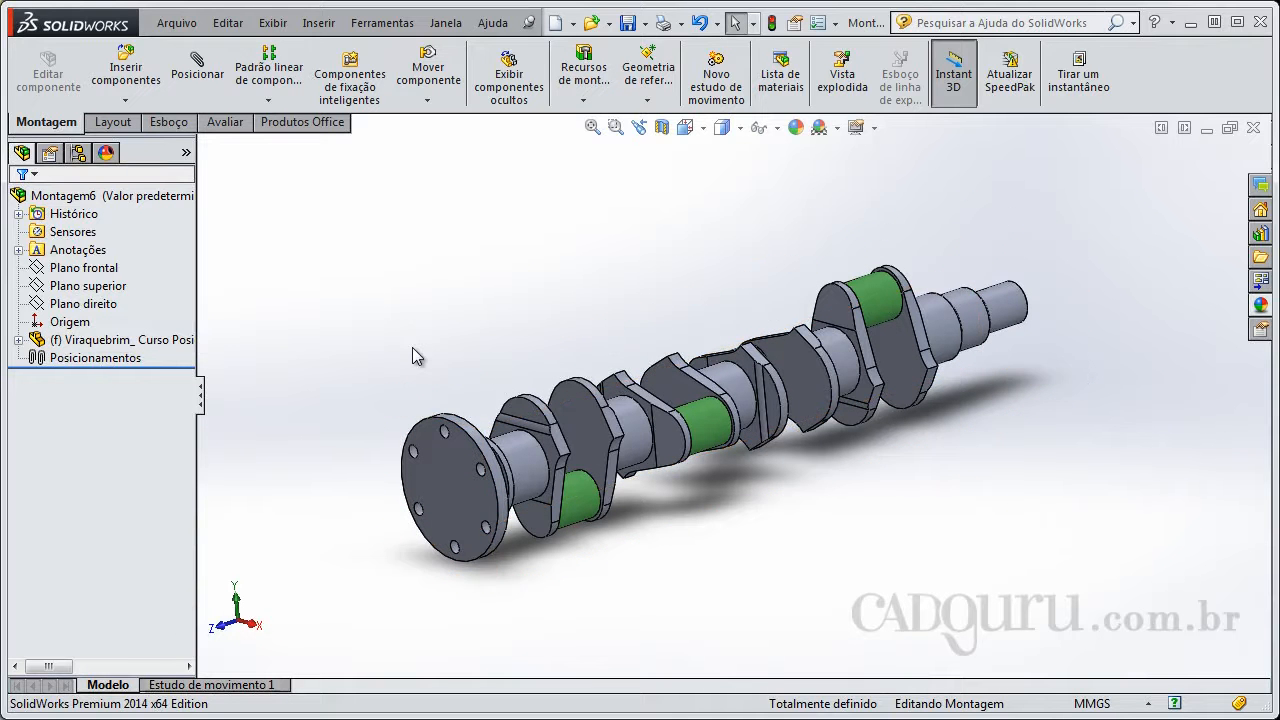
middle_click_drag(545, 327, 620, 400)
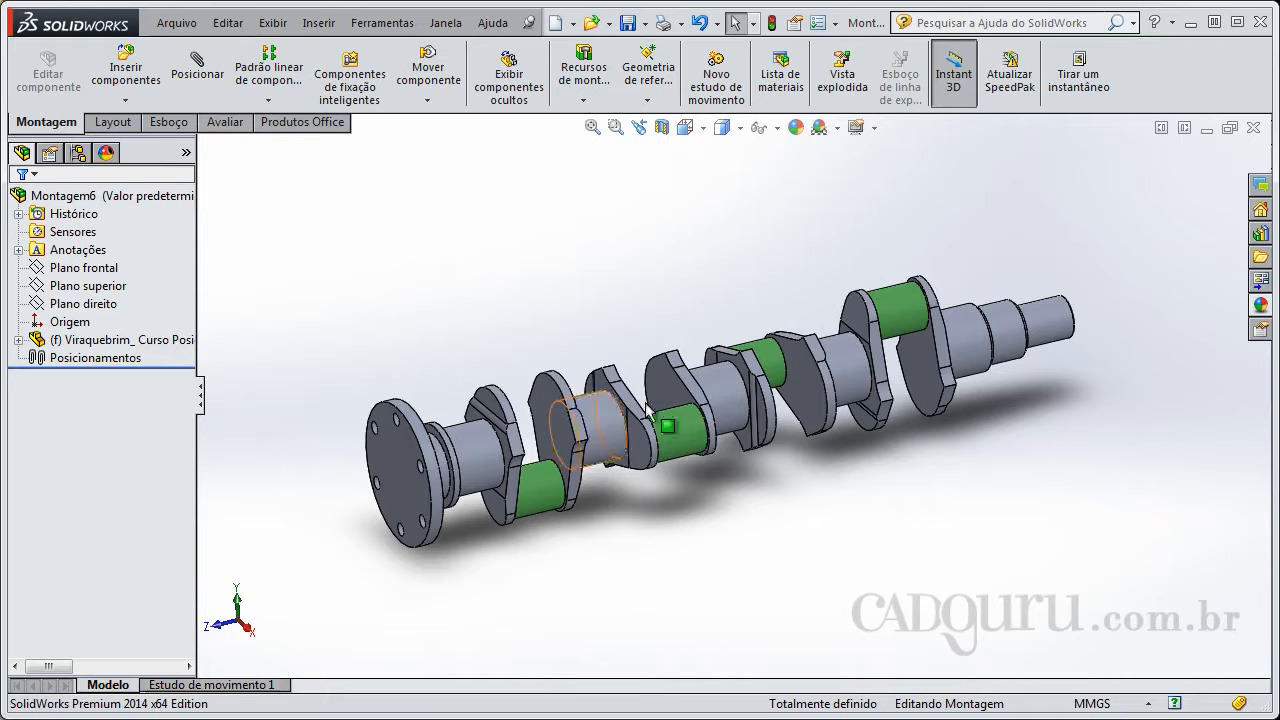
left_click_drag(647, 409, 632, 388)
left_click(604, 316)
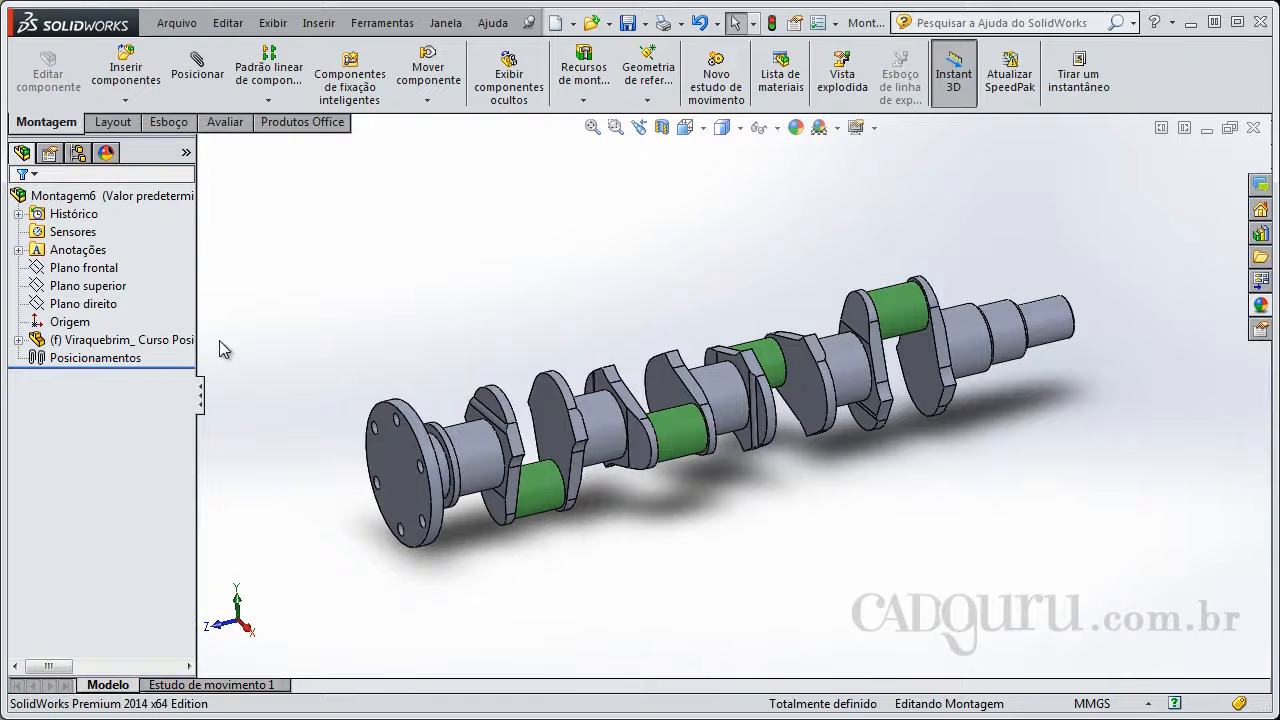
right_click(142, 341)
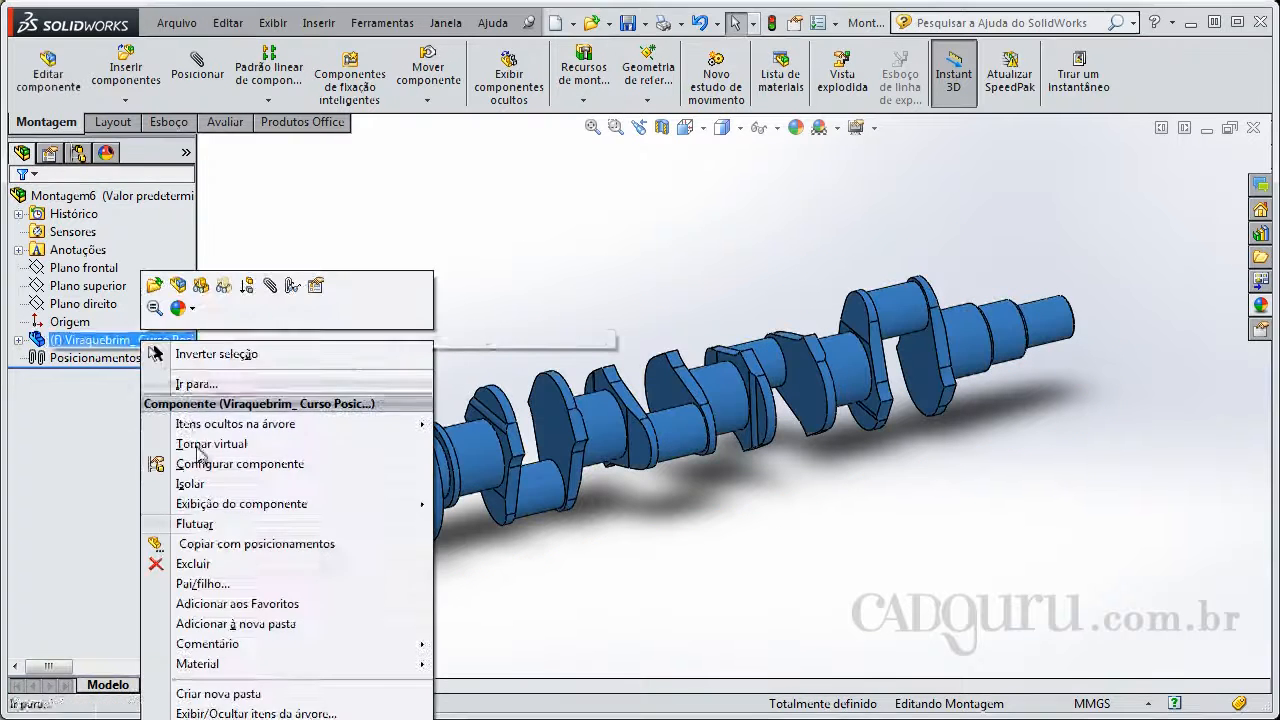
left_click(198, 524)
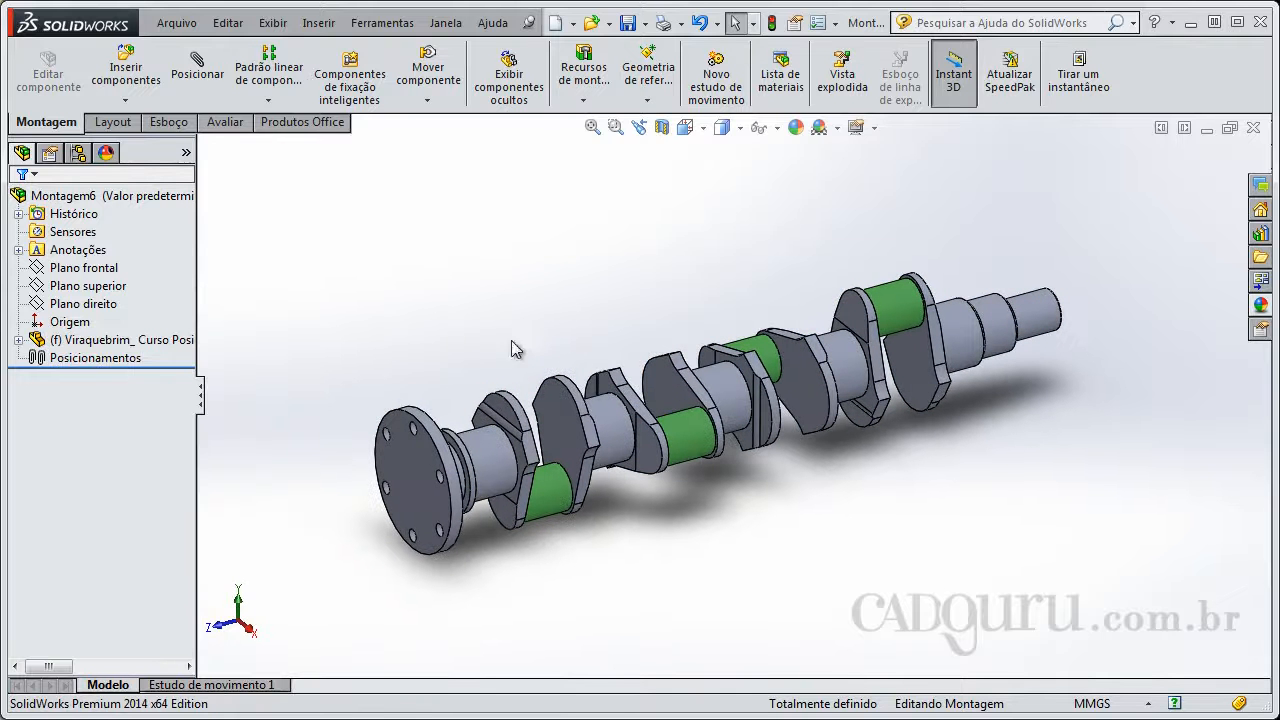
- Insert the Sub montagem Biela e Pistão assembly and place it above the flange end of the crankshaft
left_click(136, 82)
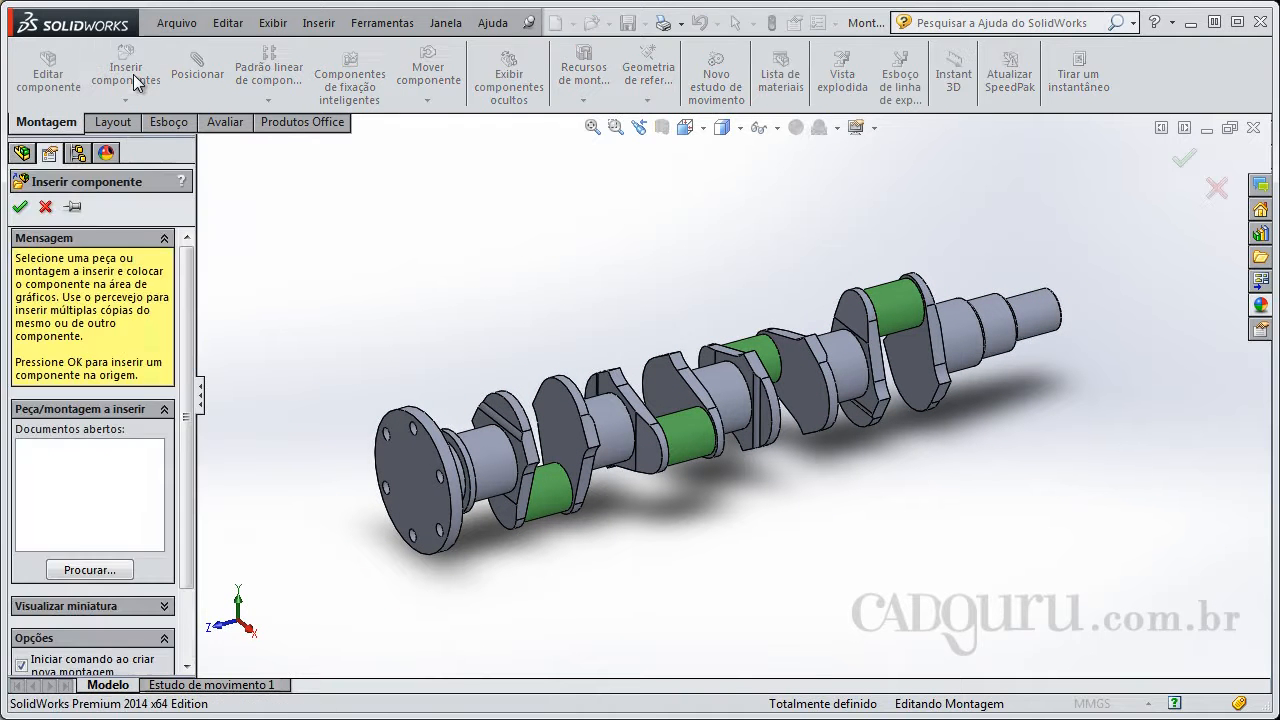
left_click(75, 572)
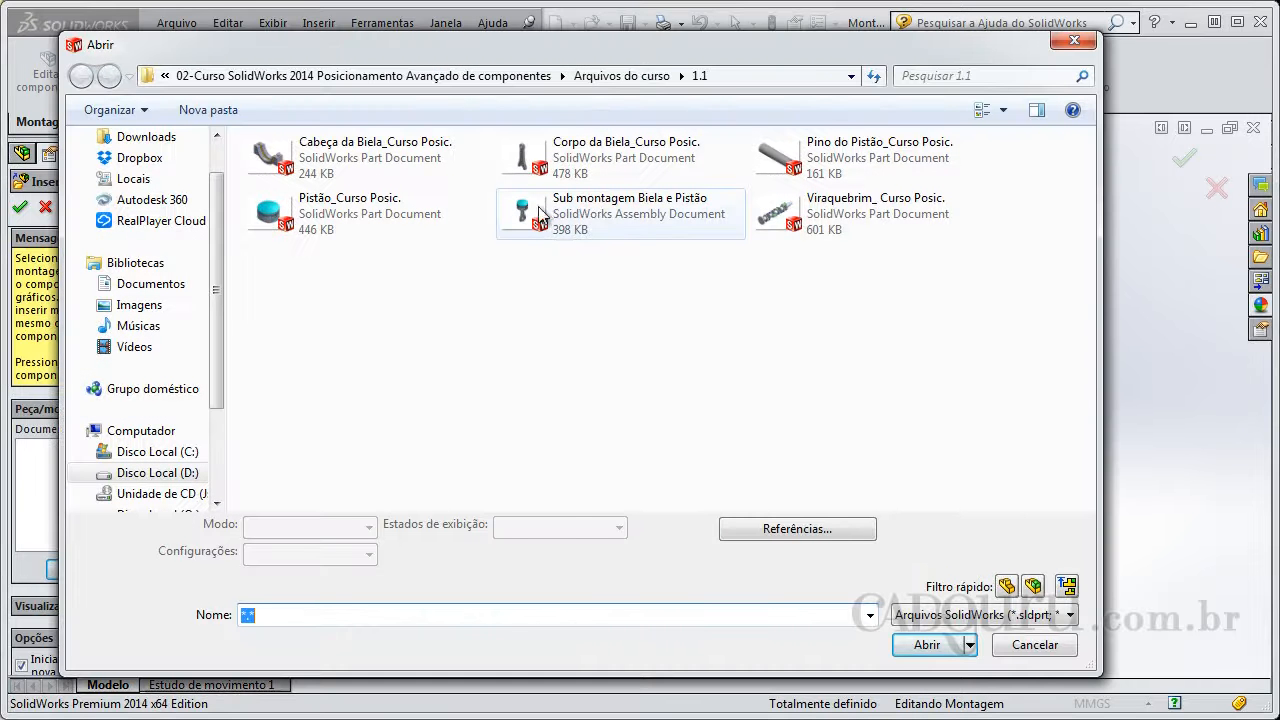
double_click(628, 224)
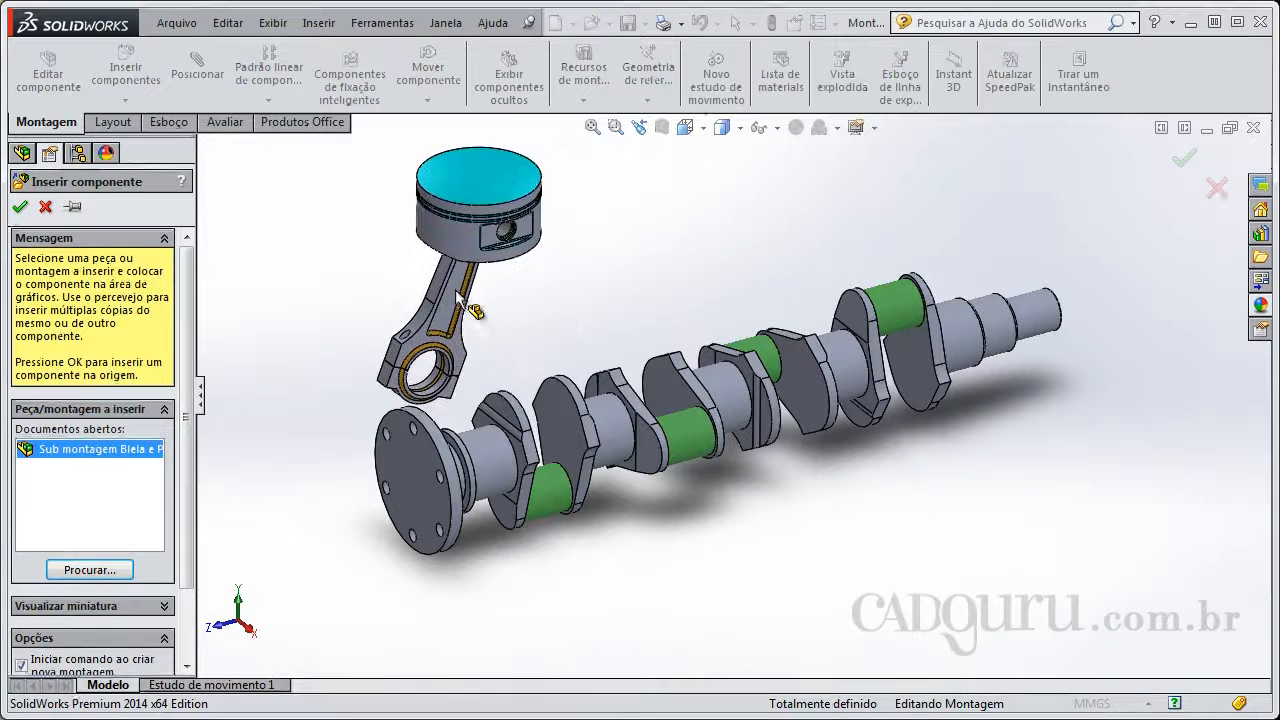
left_click(457, 298)
scroll(516, 322, "up", 2)
middle_click_drag(532, 336, 587, 324)
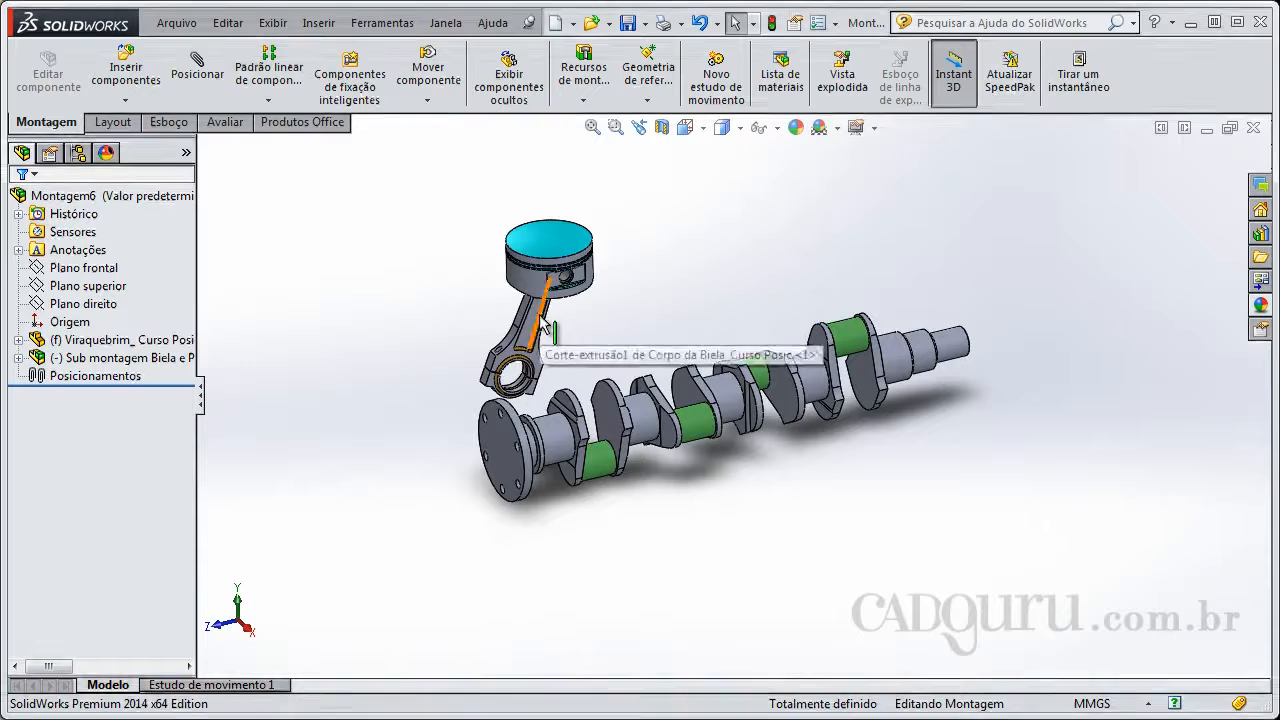
- Highlight the inserted piston and rod subassembly and expand it to examine its components
left_click(187, 362)
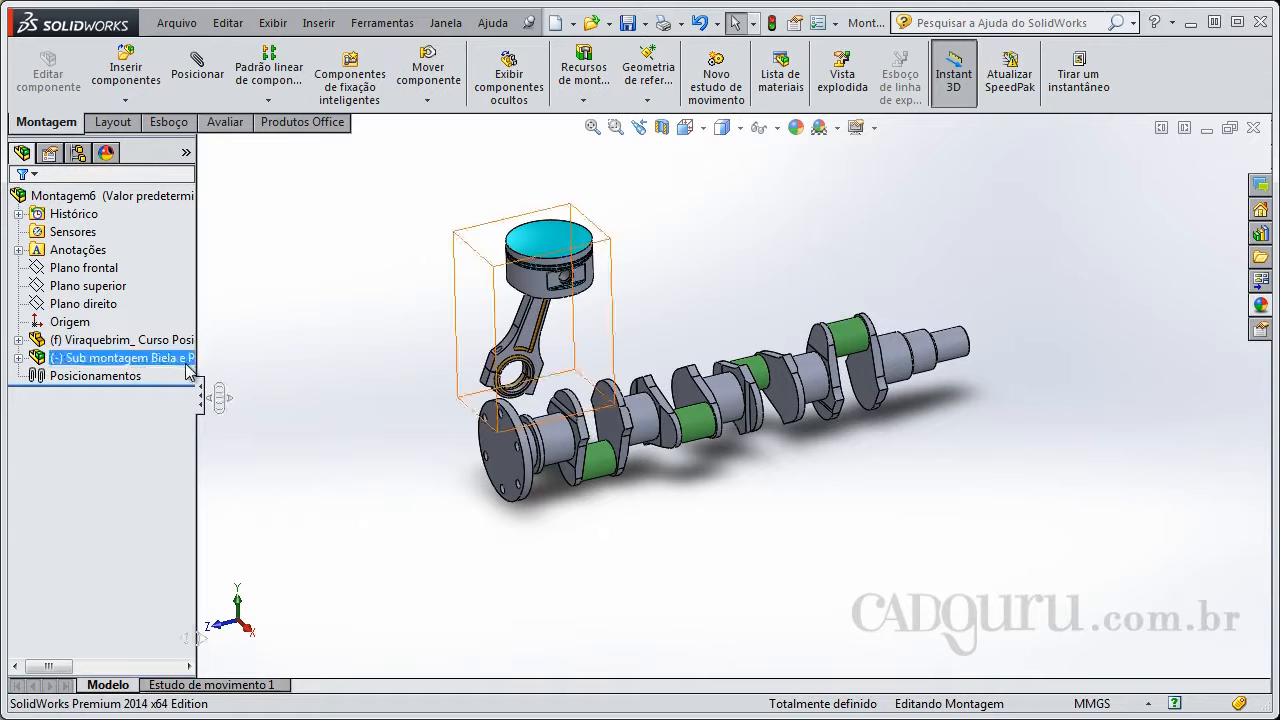
left_click(363, 349)
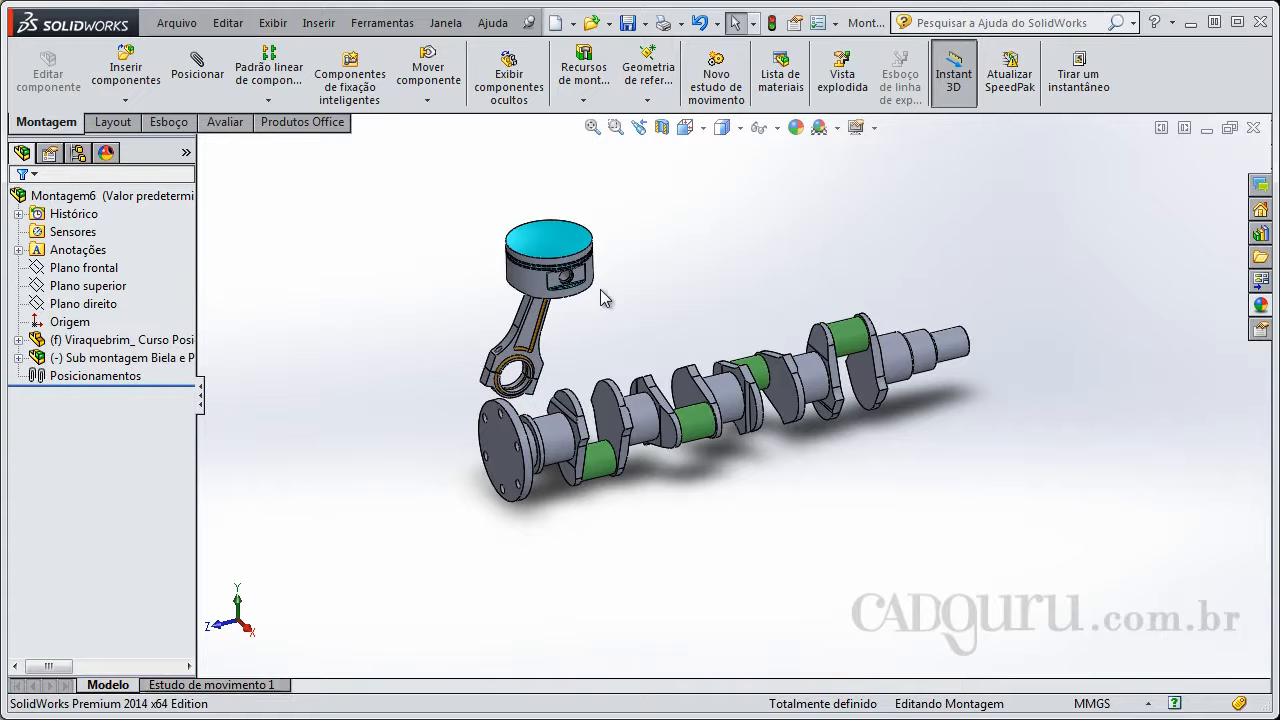
middle_click_drag(614, 340, 562, 330)
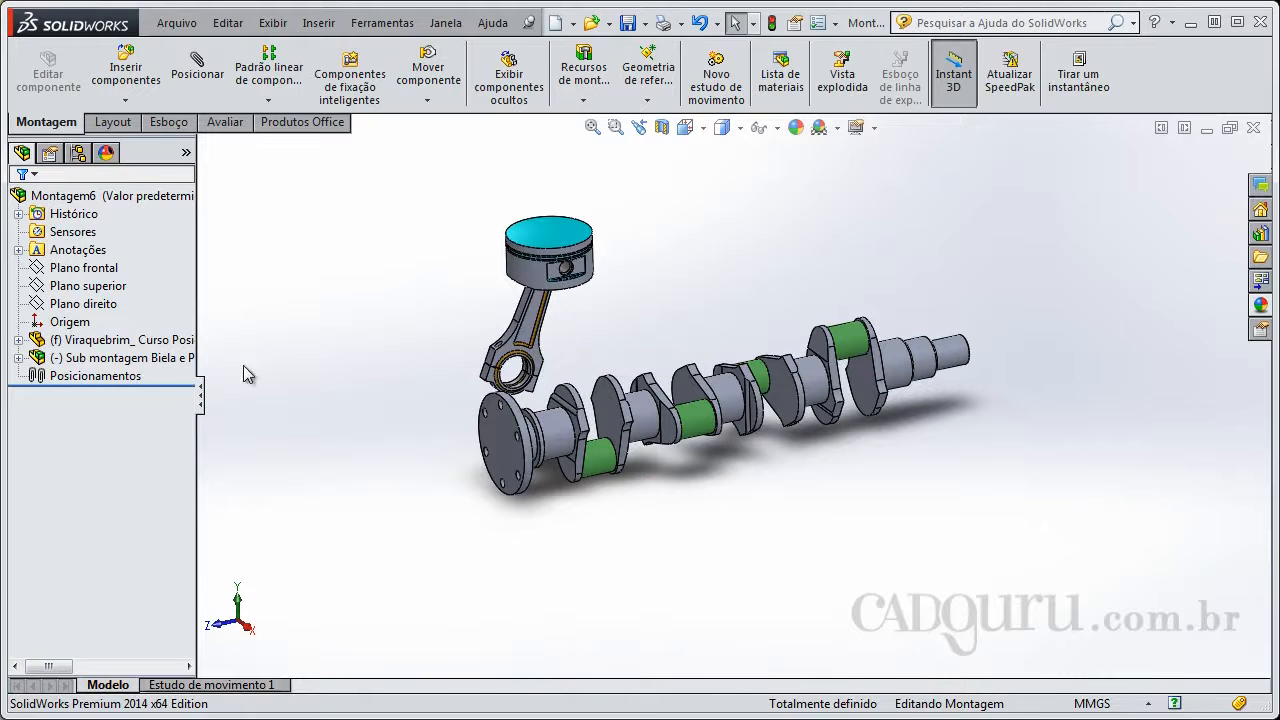
scroll(543, 343, "down", 5)
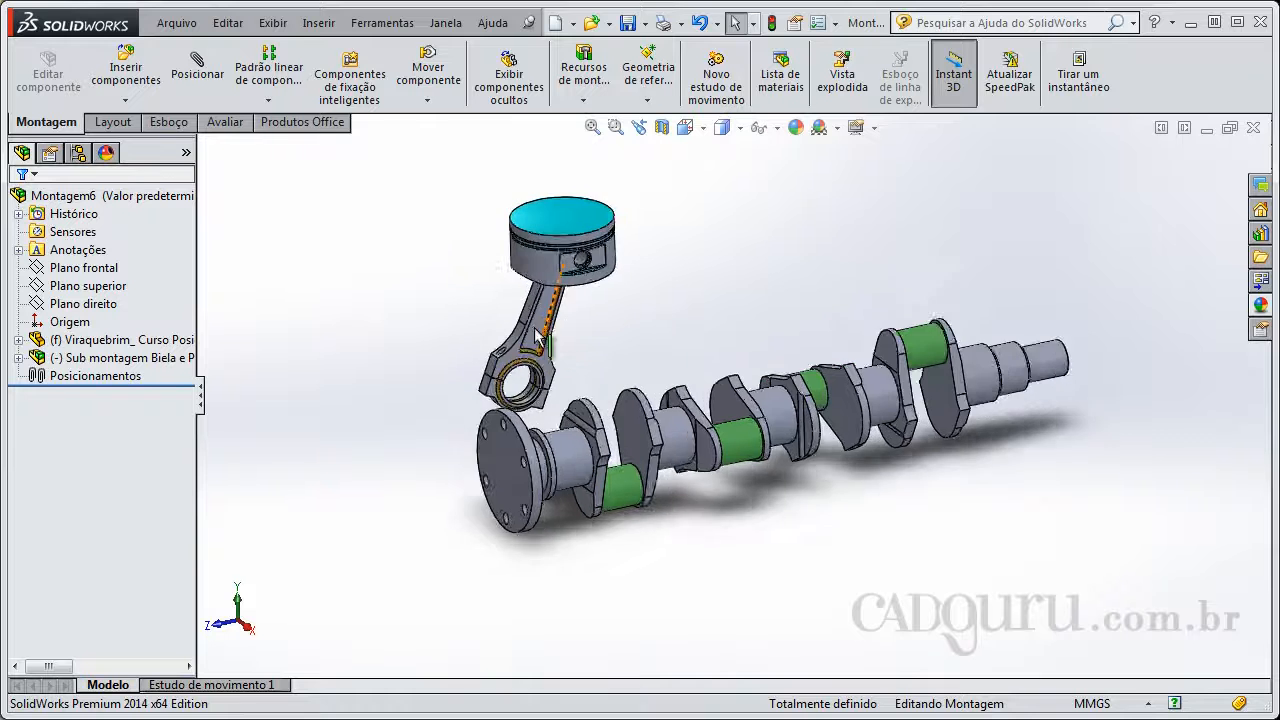
scroll(590, 345, "up", 2)
mouse_move(590, 337)
left_mouse_down()
mouse_move(591, 323)
mouse_move(470, 333)
mouse_move(590, 319)
left_mouse_up()
left_click(495, 350)
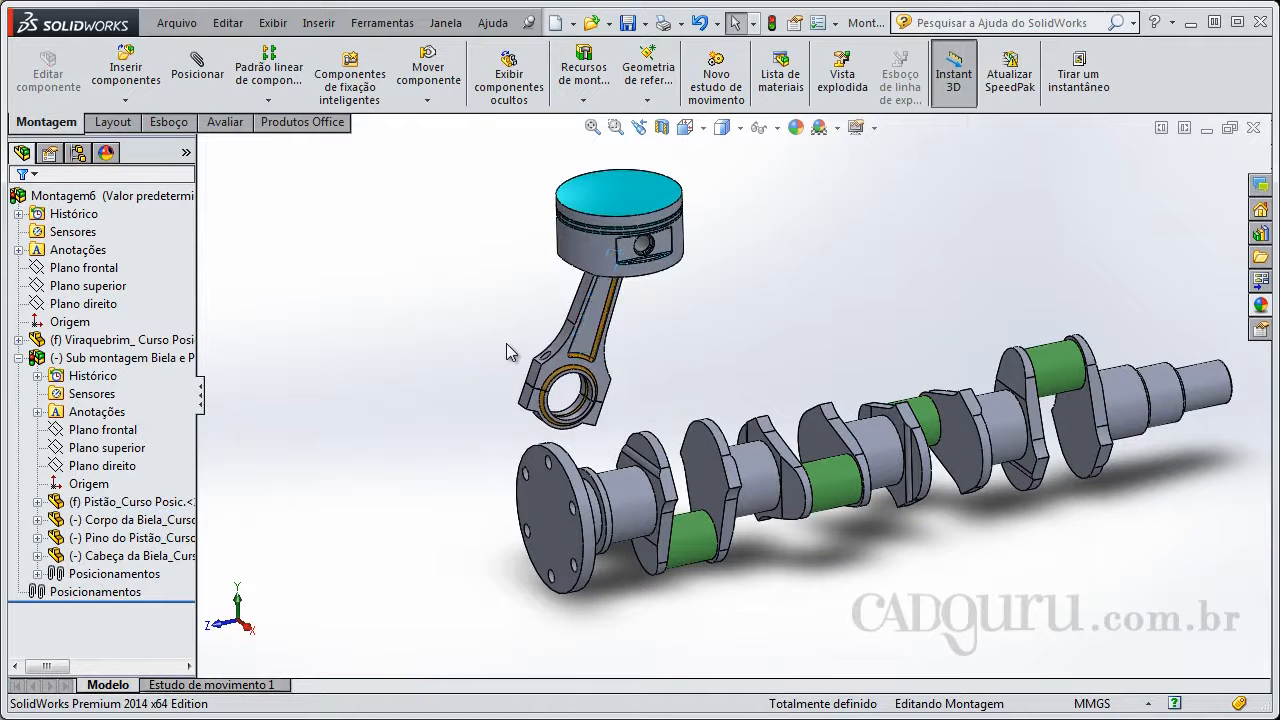
- Try to swing the connecting rod inside the inserted subassembly and highlight the whole subassembly
scroll(509, 351, "up", 2)
left_click_drag(611, 366, 634, 263)
mouse_move(597, 387)
left_mouse_down()
mouse_move(697, 377)
mouse_move(578, 397)
left_mouse_up()
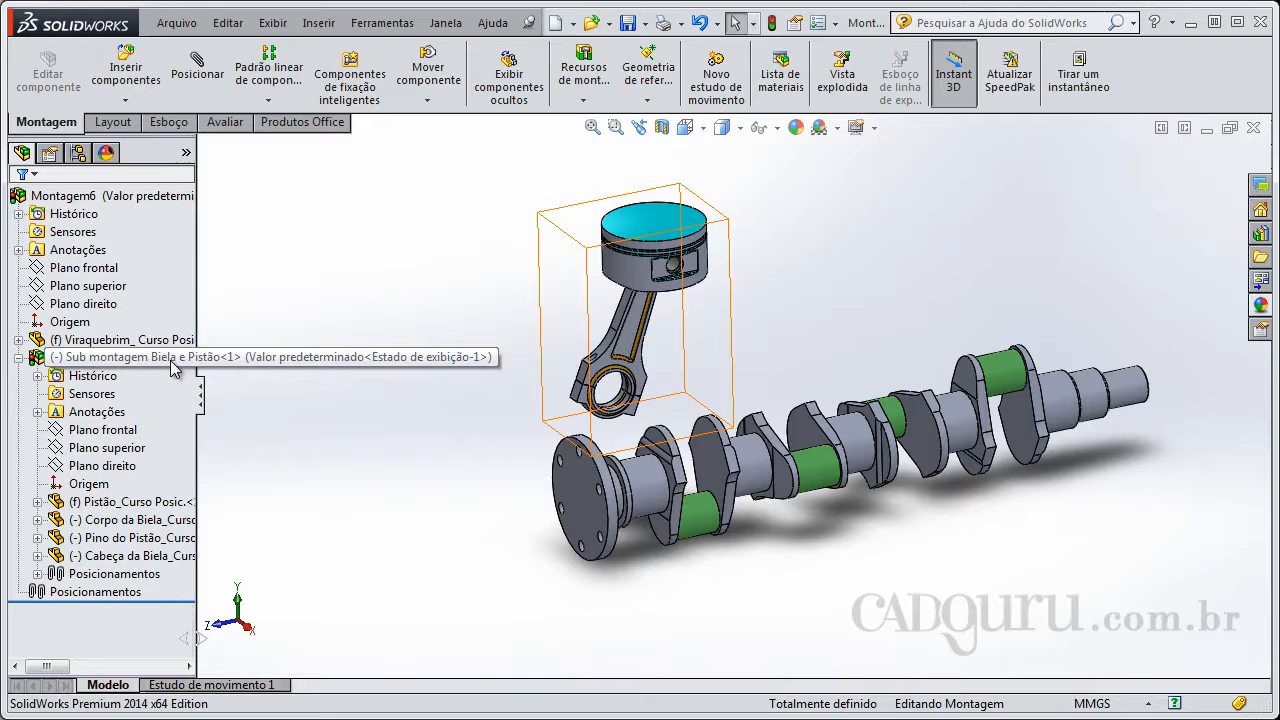
left_click(174, 369)
left_click(275, 380)
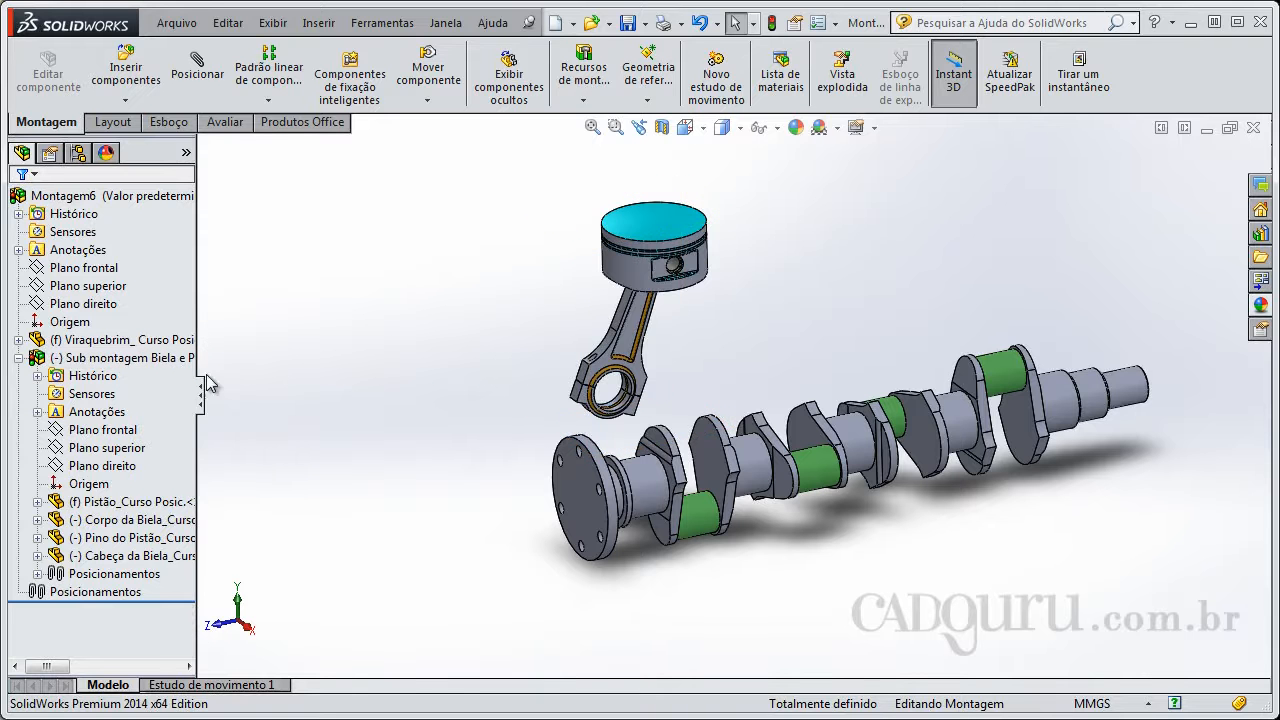
left_click(181, 361)
left_click(484, 424)
- Mate the inner bore face of the rod cap concentric with the green crankpin nearest the crankshaft flange
scroll(498, 422, "up", 1)
middle_click_drag(499, 419, 504, 421)
middle_click_drag(640, 397, 738, 366)
scroll(697, 425, "down", 2)
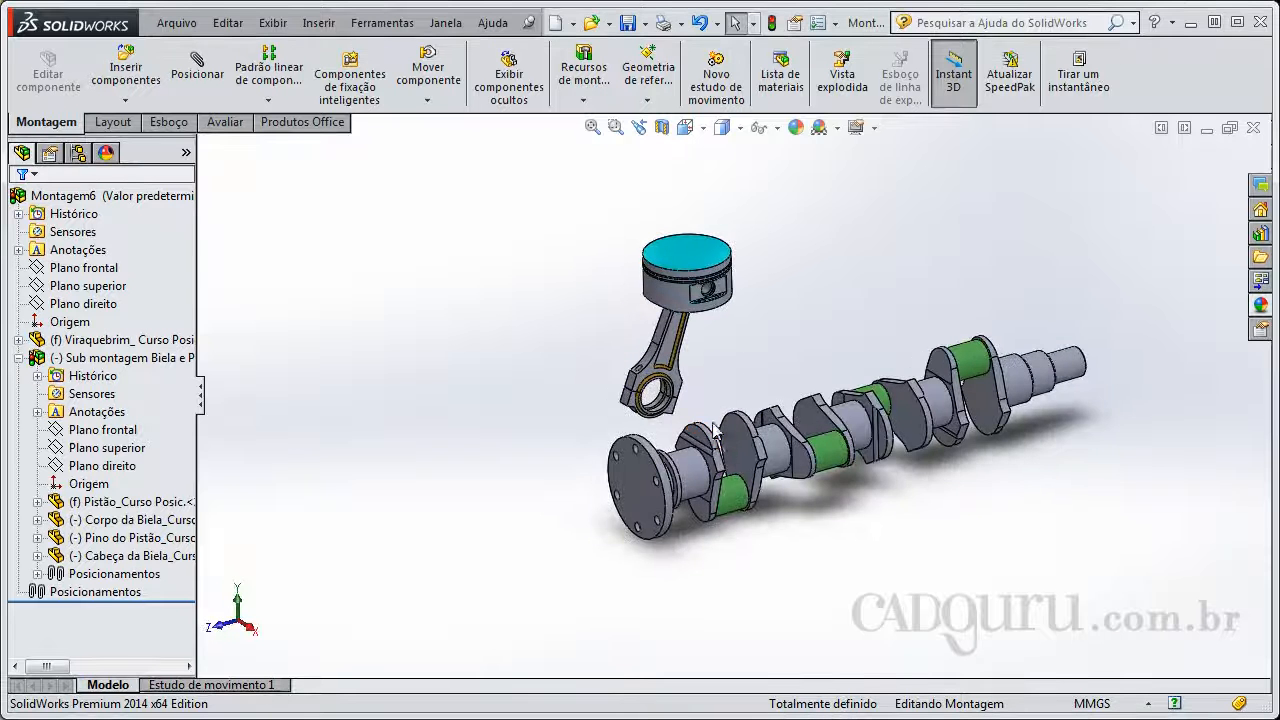
scroll(690, 418, "down", 4)
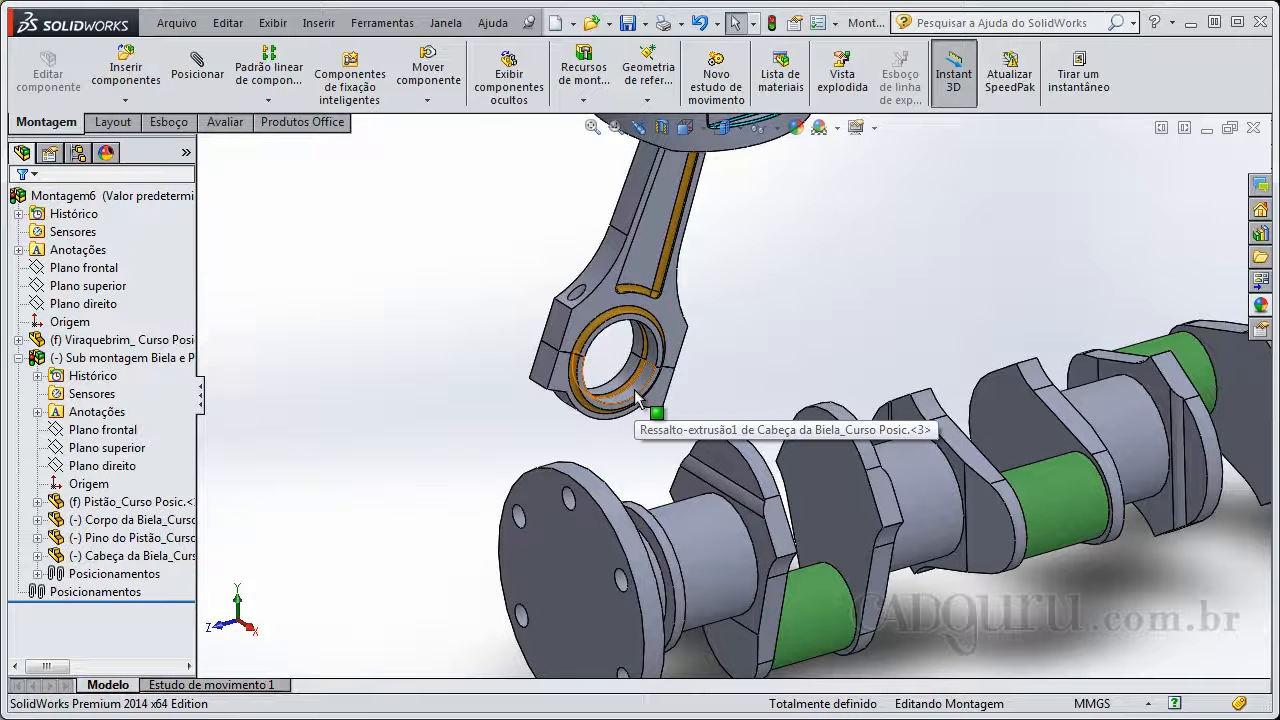
left_click(636, 395)
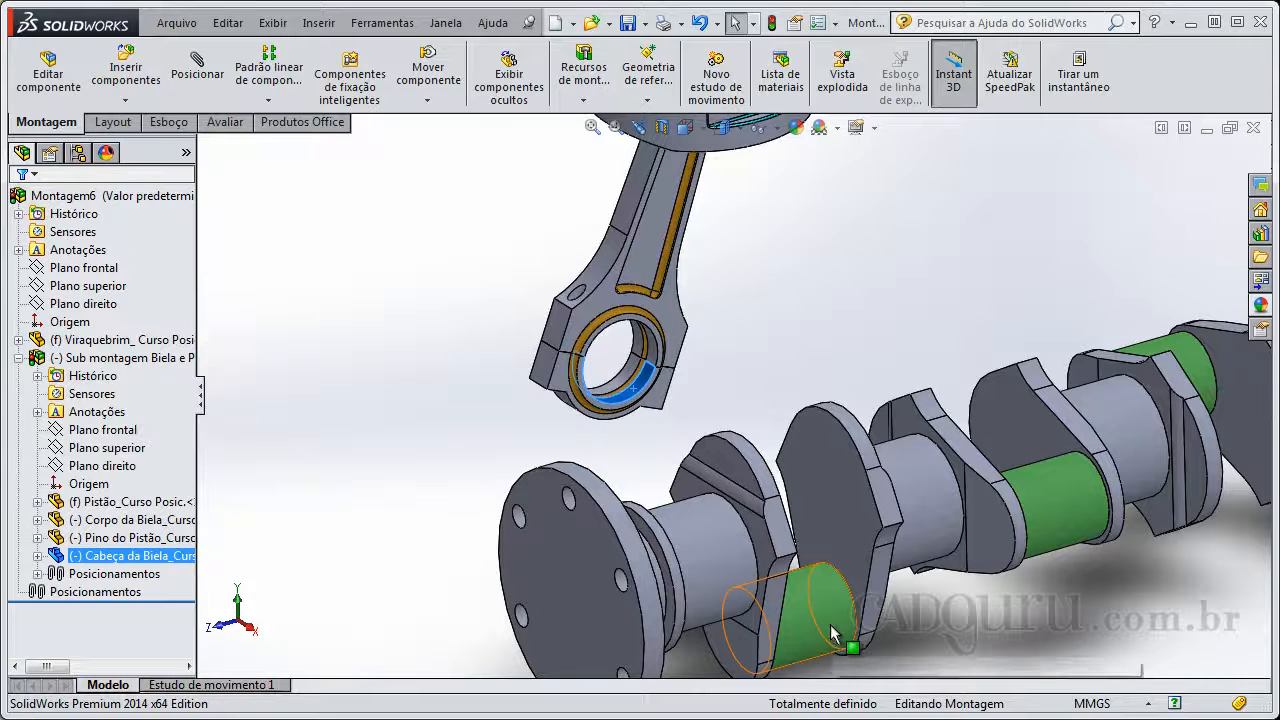
left_click(830, 620, "ctrl")
left_click(959, 605)
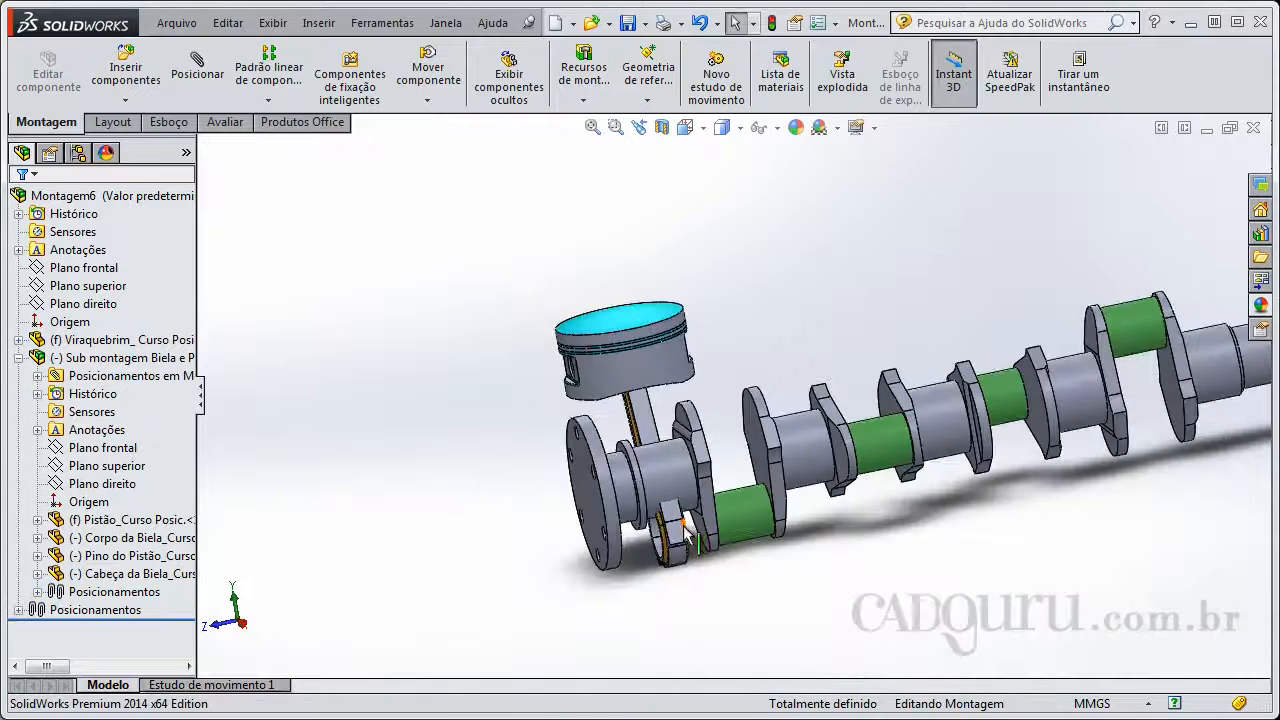
- Slide the piston and rod subassembly along the crankpin axis until the rod sits between the first two crank webs
left_click_drag(678, 528, 752, 528)
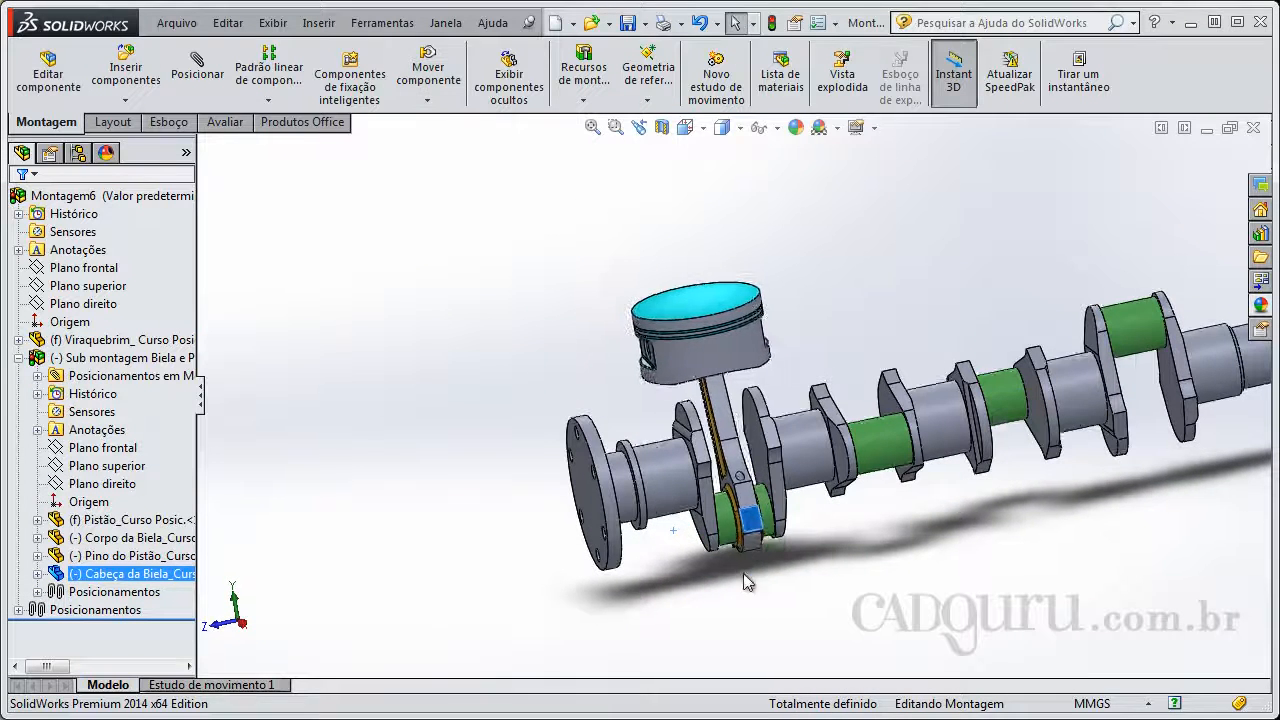
middle_click_drag(748, 578, 781, 548)
scroll(781, 548, "down", 5)
left_click(750, 584)
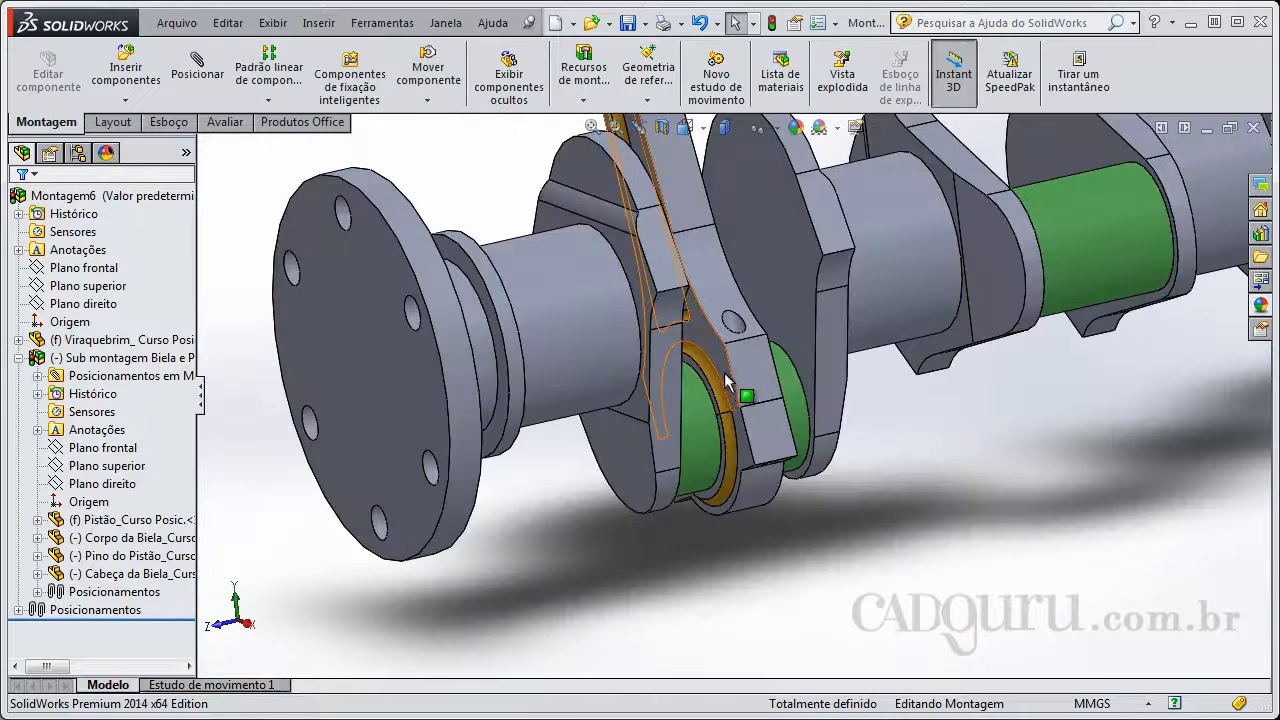
- Add an 18 mm distance mate between the connecting rod body's side face and the inner face of the adjacent crank web
left_click(738, 420)
middle_click_drag(736, 410, 686, 358)
left_click(677, 362, "ctrl")
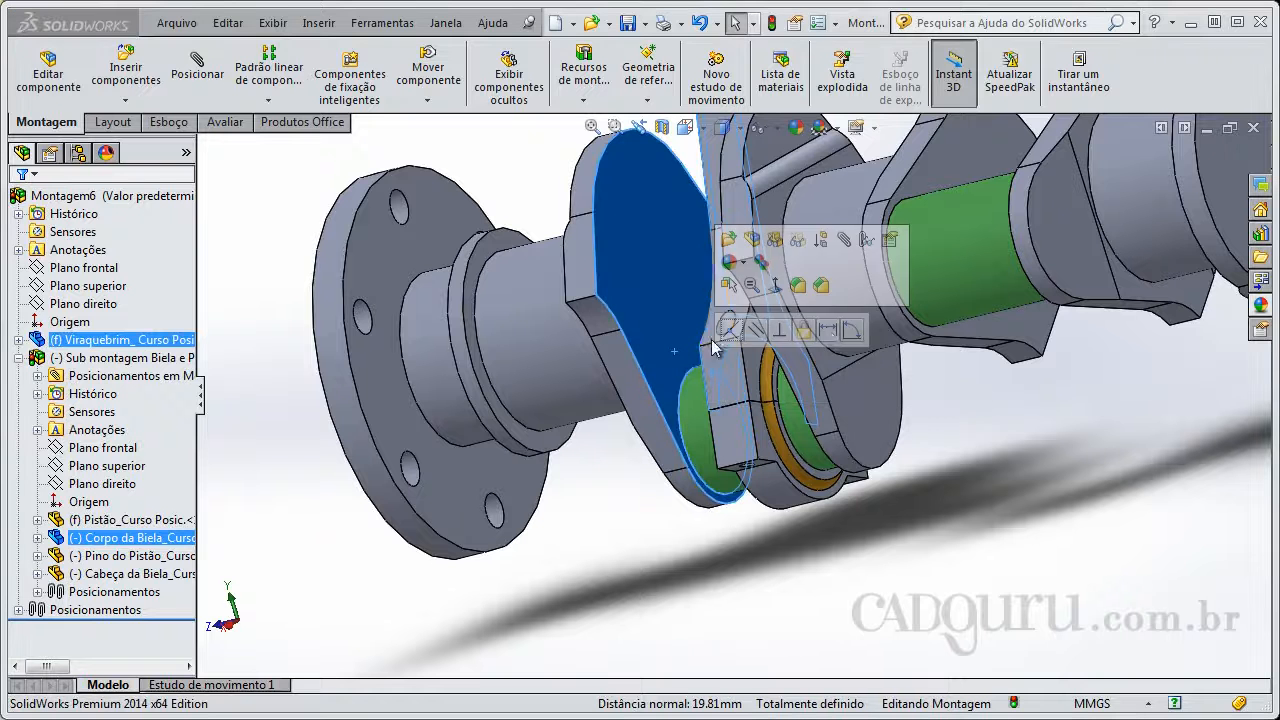
left_click(827, 329)
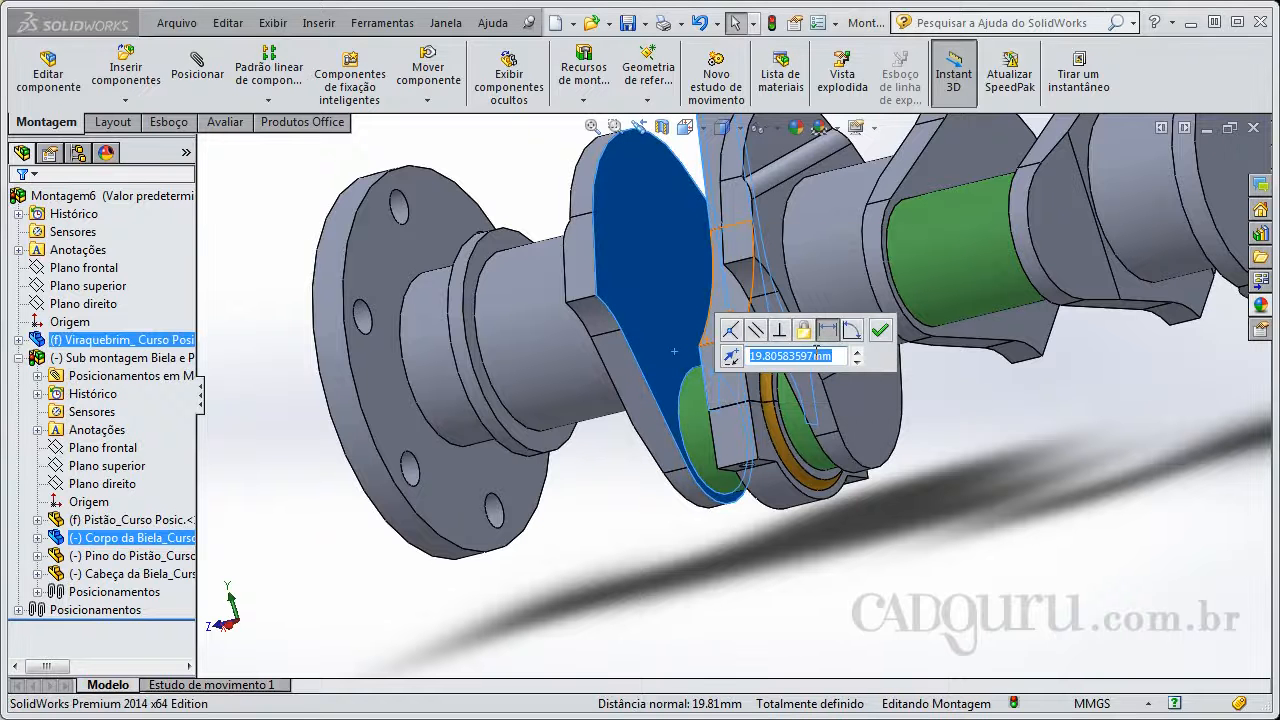
type("18")
key("Return")
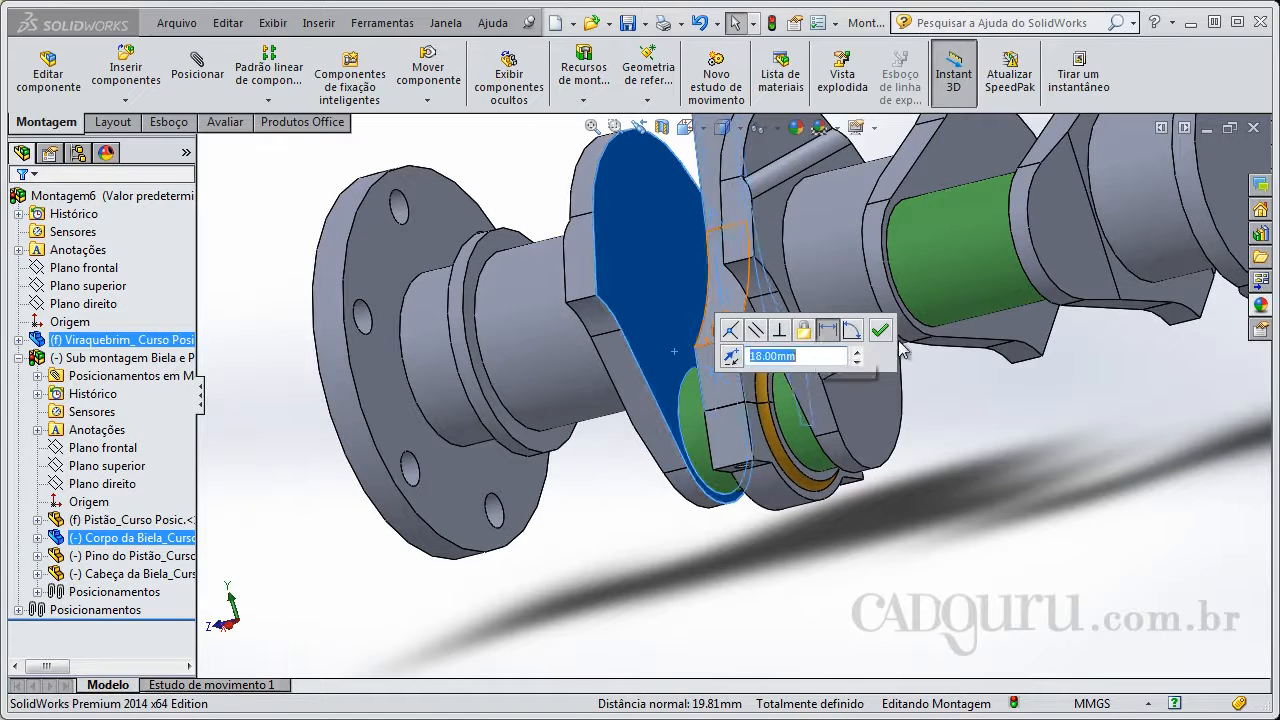
left_click(882, 331)
scroll(801, 514, "up", 5)
middle_click_drag(798, 514, 790, 480)
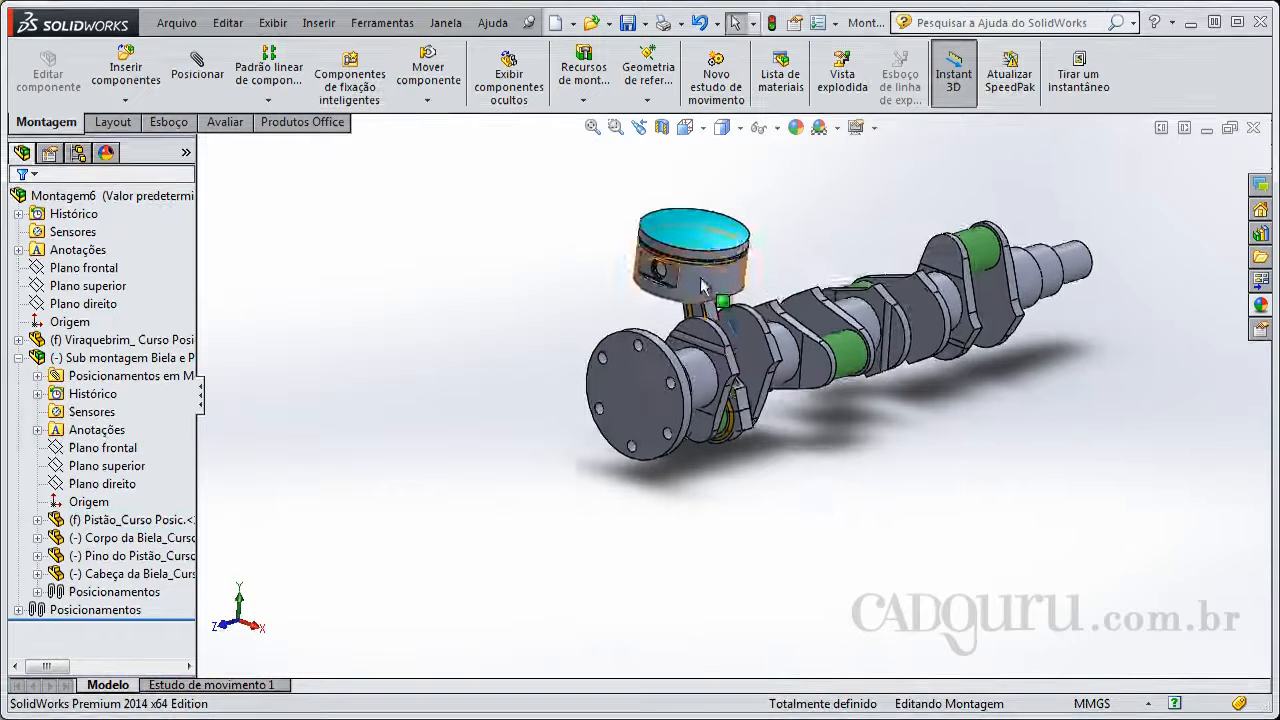
- Swing the rigid piston and rod subassembly around the crankpin to test its remaining freedom of movement
left_click_drag(701, 280, 838, 308)
middle_click_drag(701, 278, 768, 294)
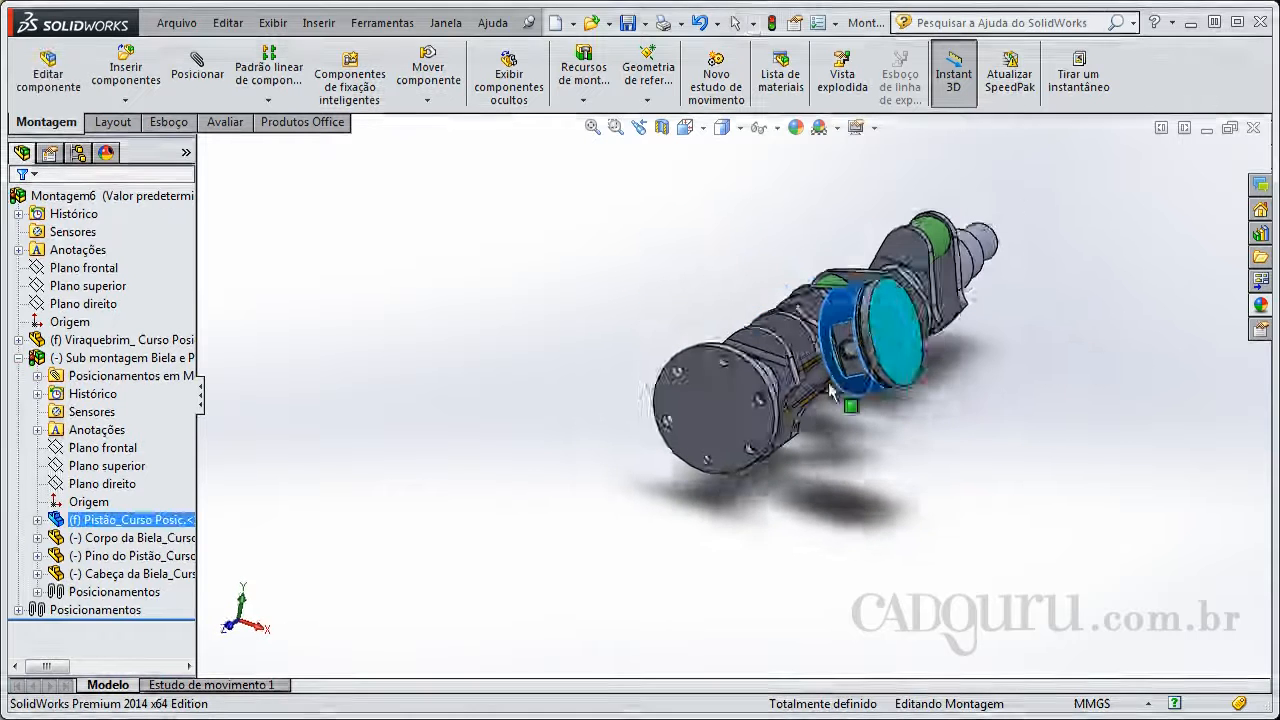
scroll(830, 392, "down", 3)
left_click_drag(840, 420, 822, 298)
middle_click_drag(548, 345, 726, 458)
left_click(852, 550)
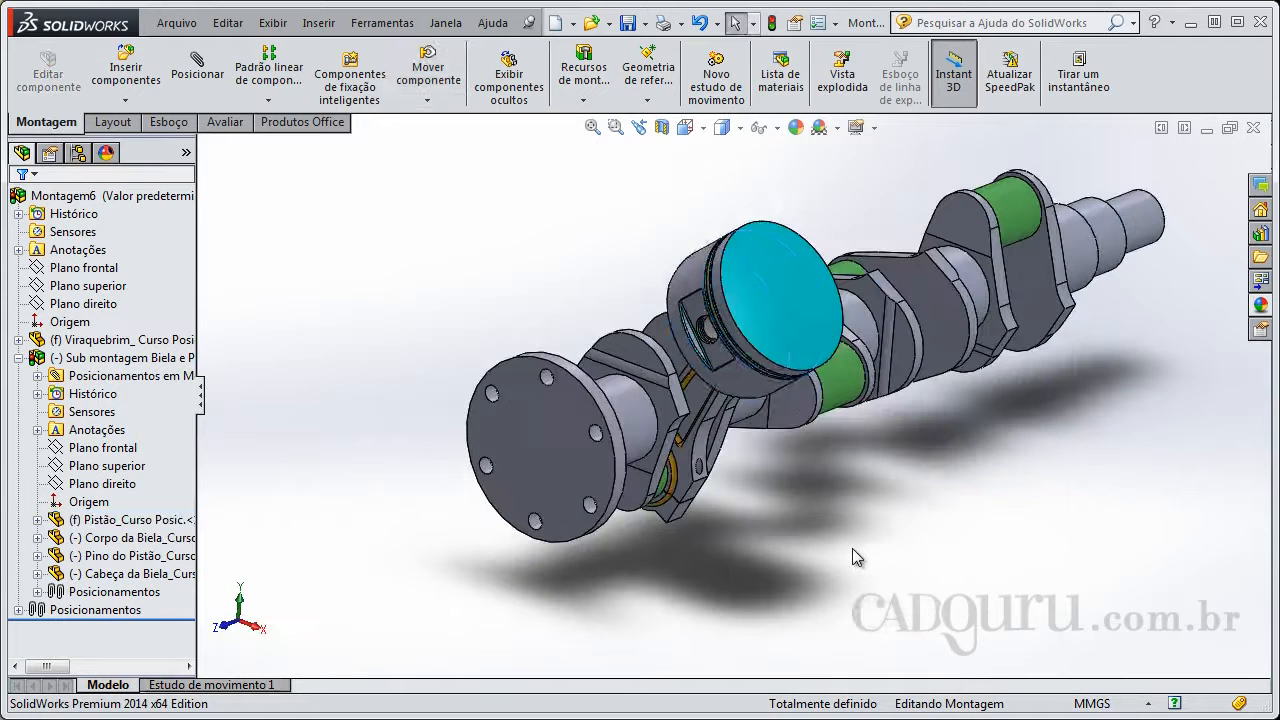
middle_click_drag(852, 548, 813, 508)
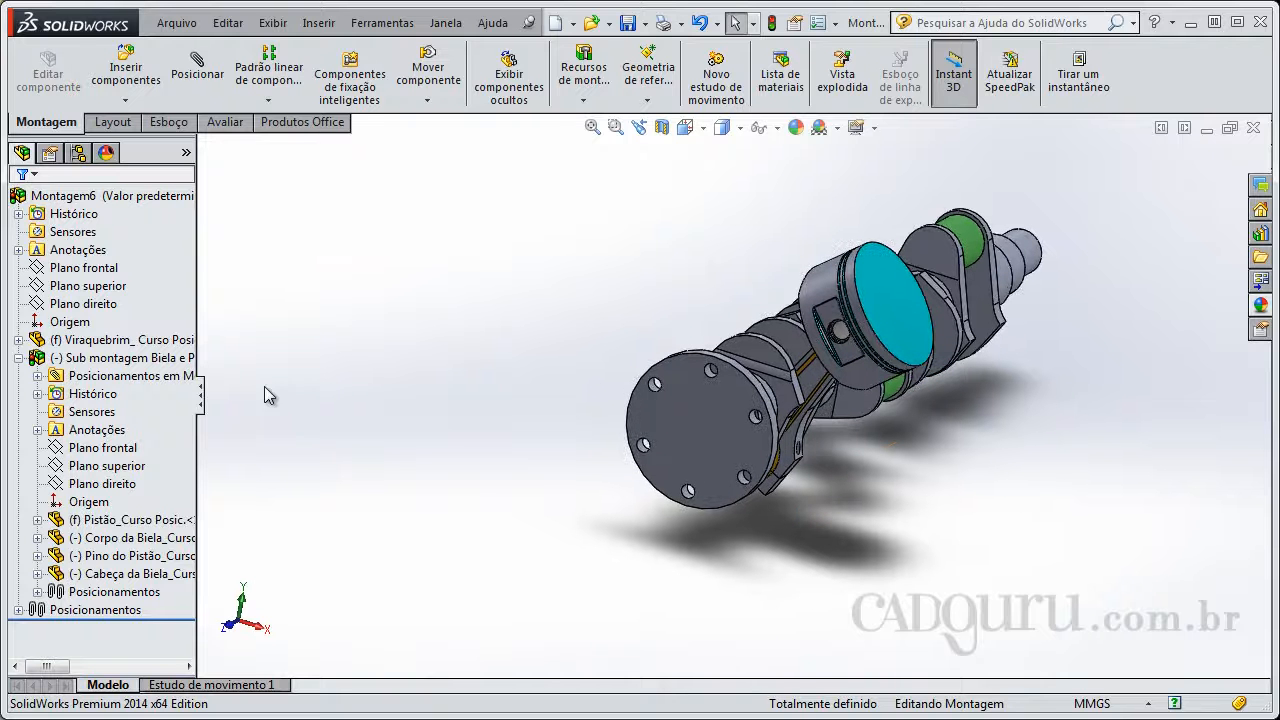
- Make the piston and rod subassembly flexible within the crankshaft assembly
right_click(145, 368)
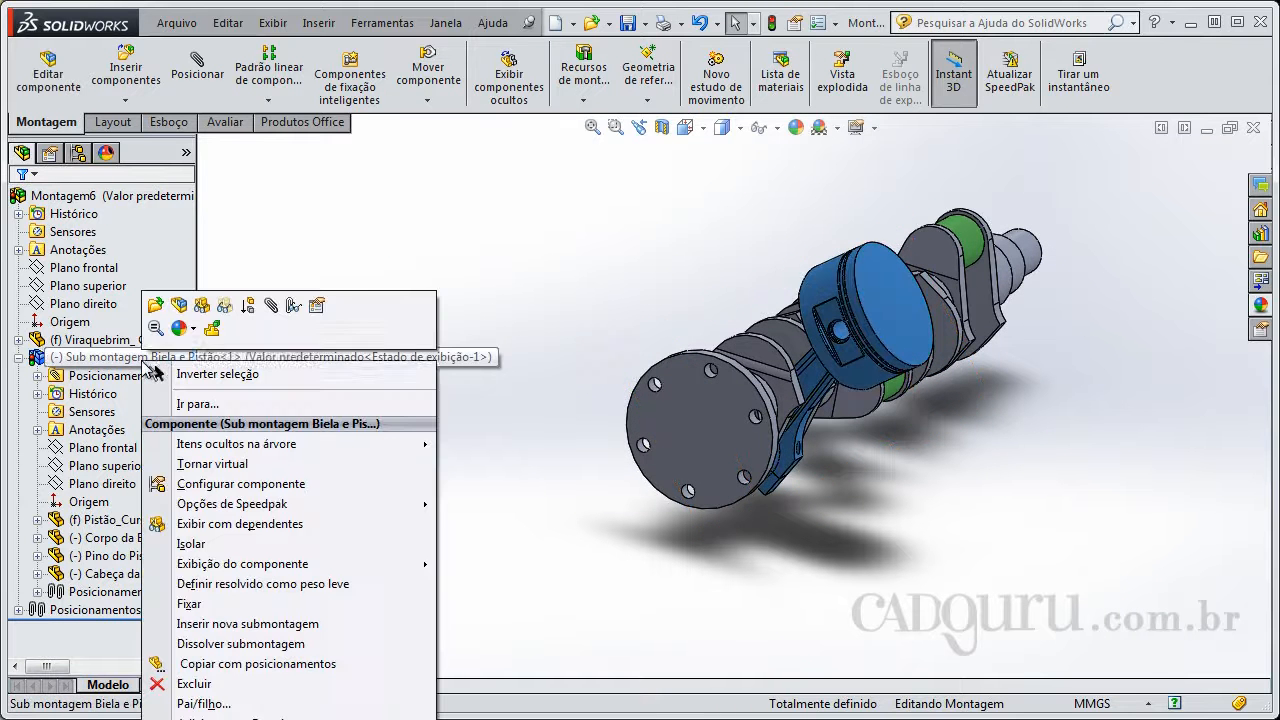
left_click(212, 330)
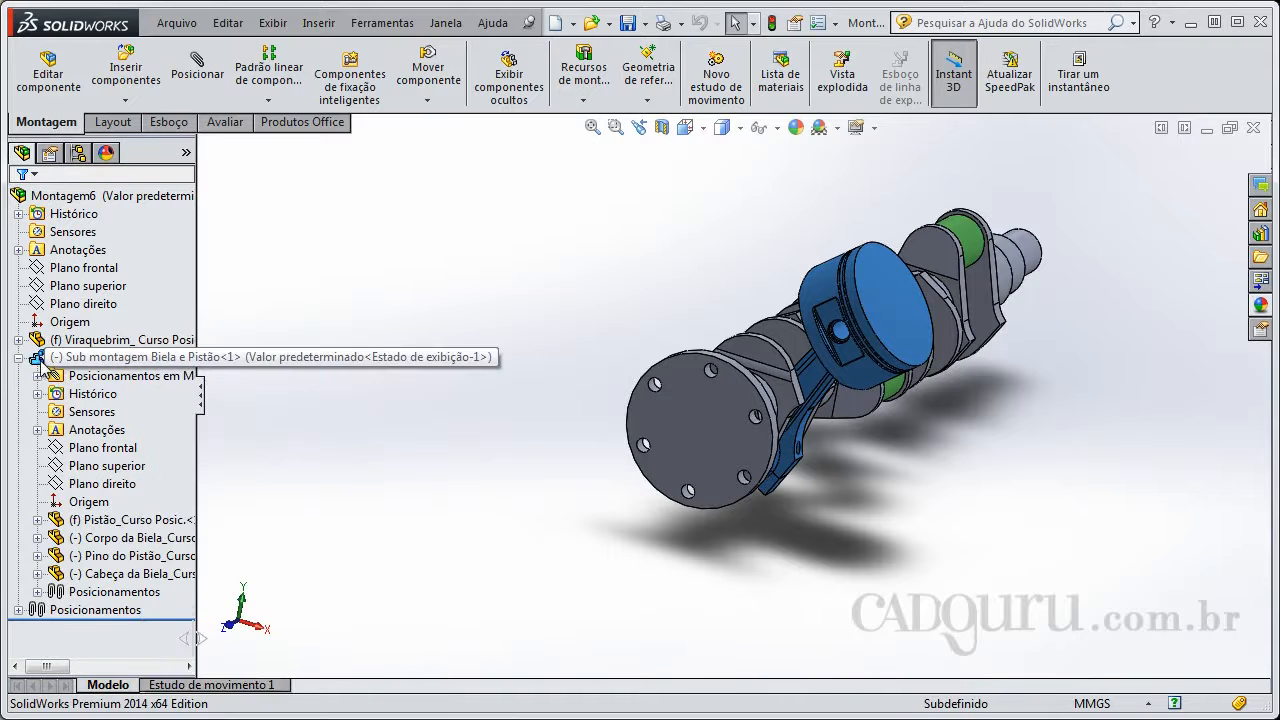
left_click(431, 467)
- Swing the piston relative to the connecting rod to test the internal movement of the flexible subassembly
middle_click_drag(831, 472, 855, 472)
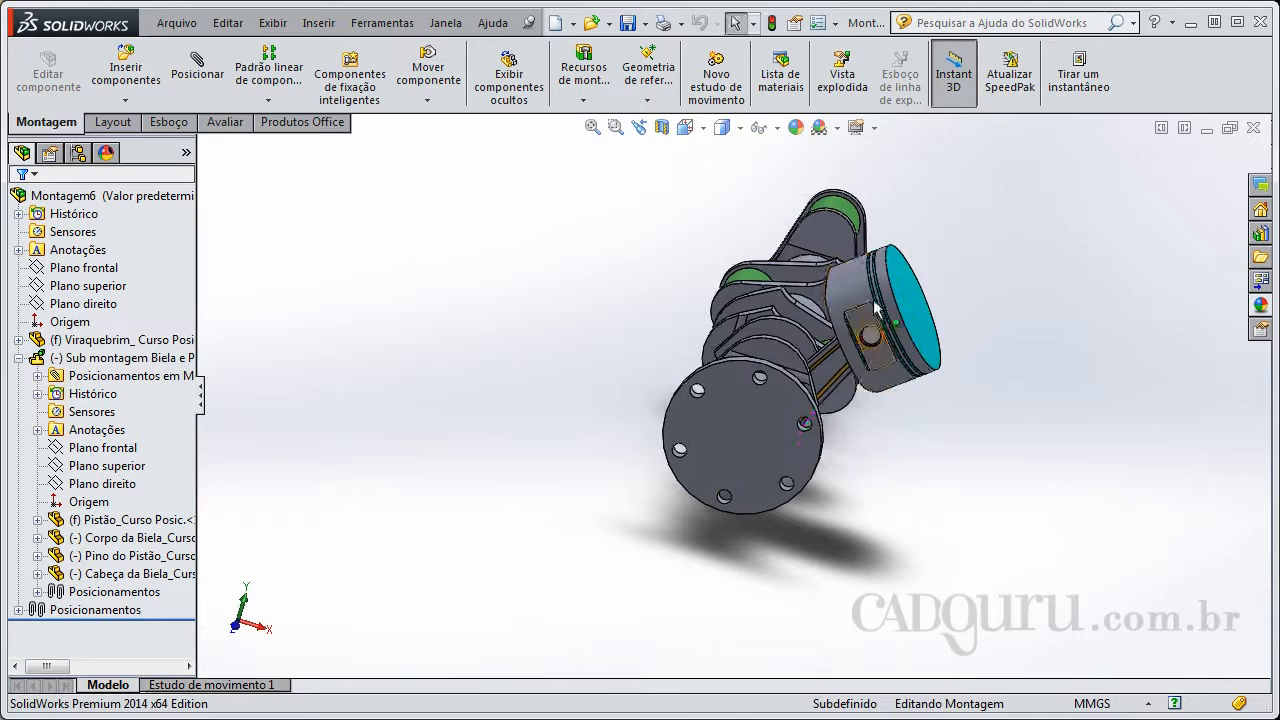
left_click_drag(876, 310, 904, 323)
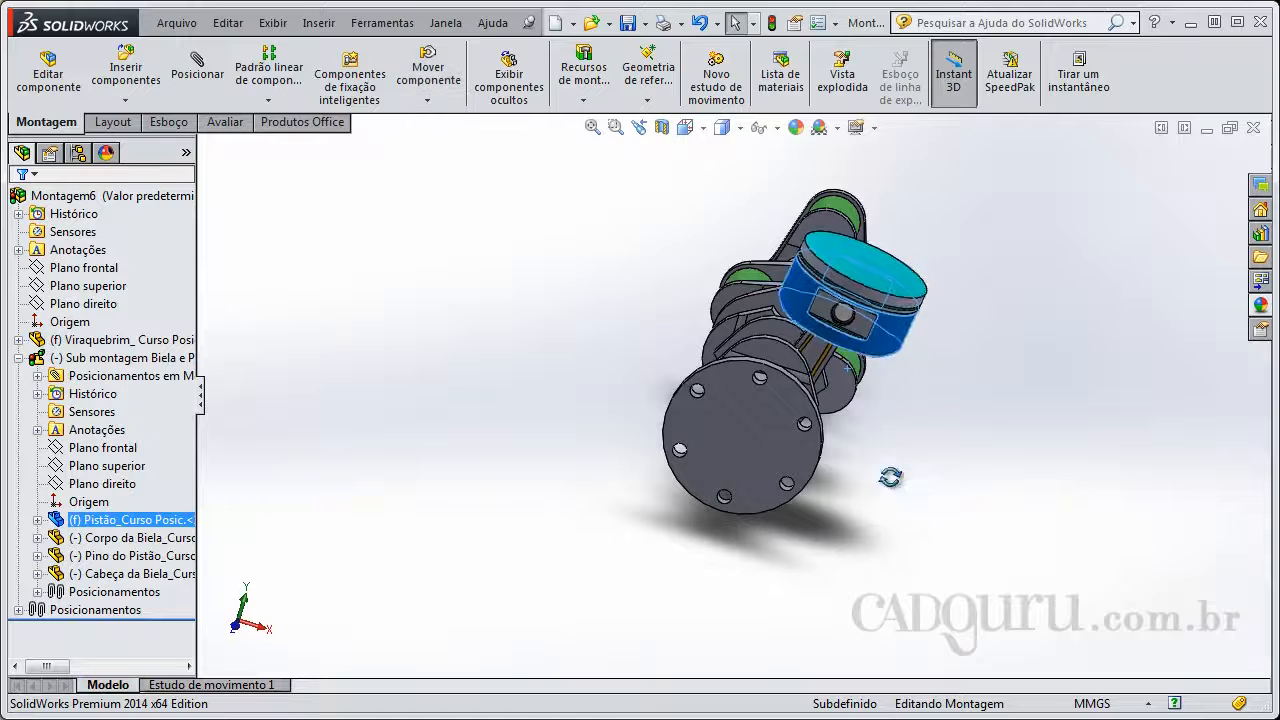
middle_click_drag(890, 477, 826, 468)
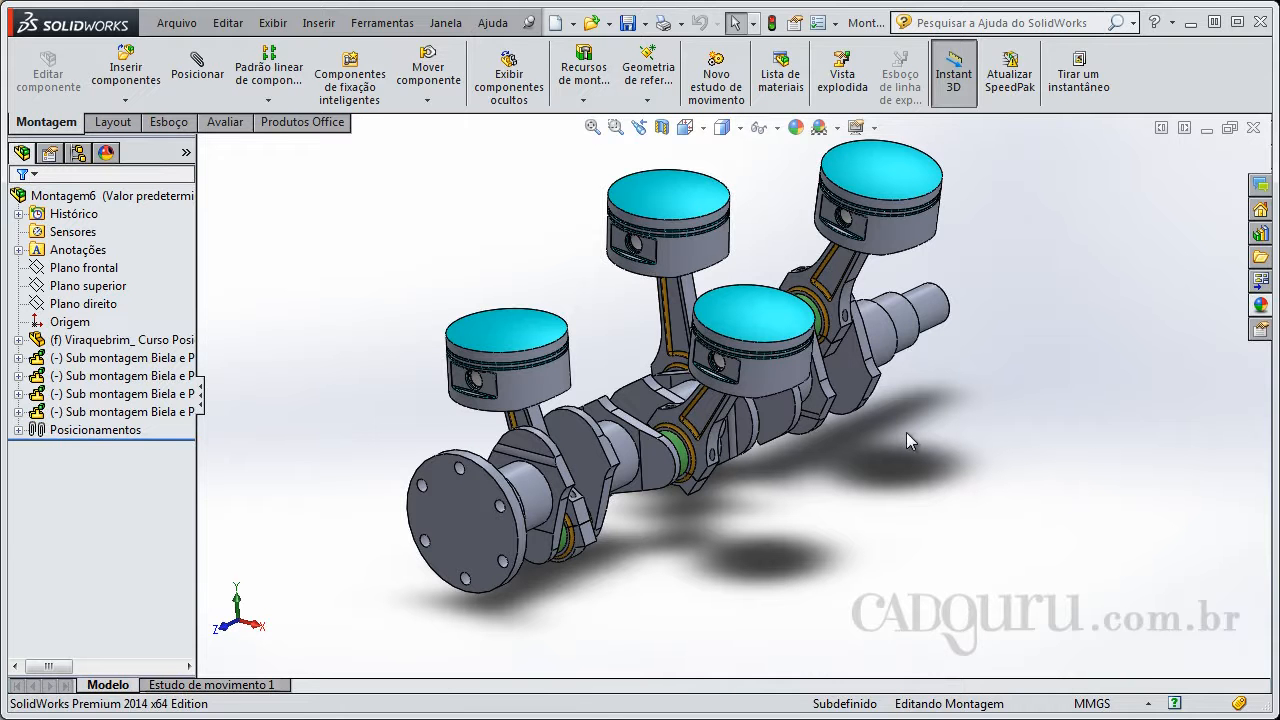
middle_click_drag(895, 464, 890, 446)
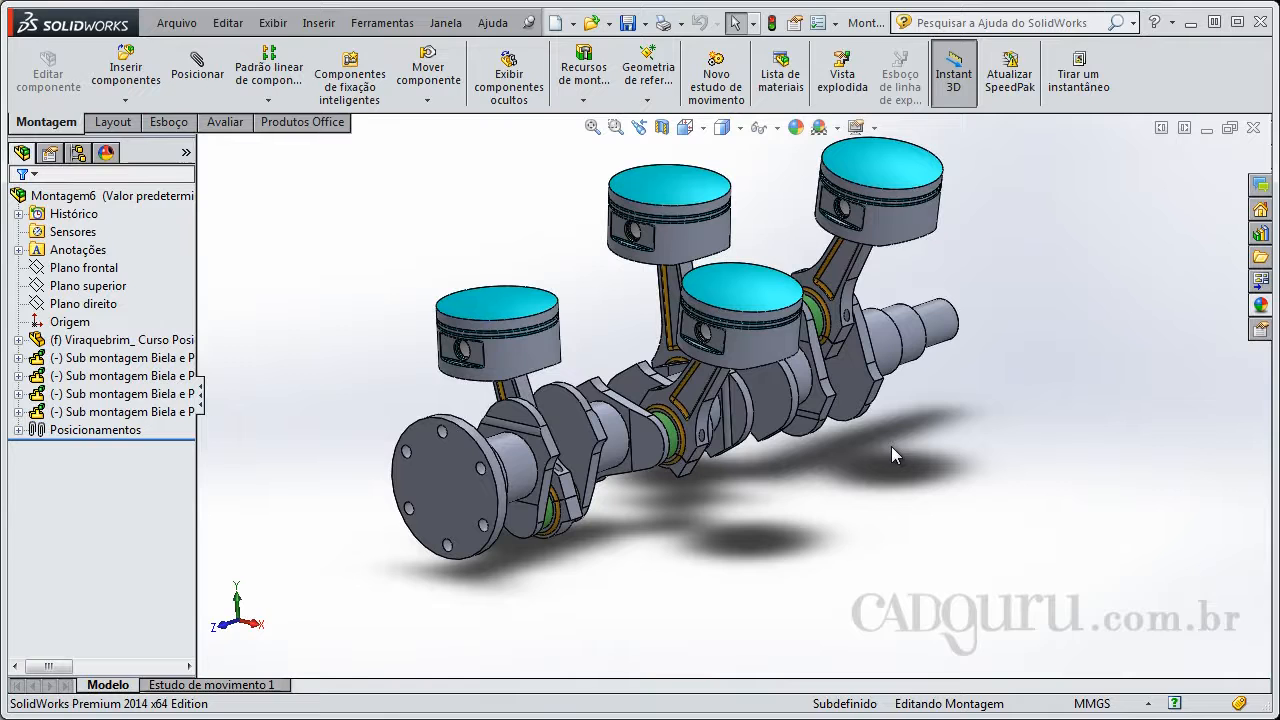